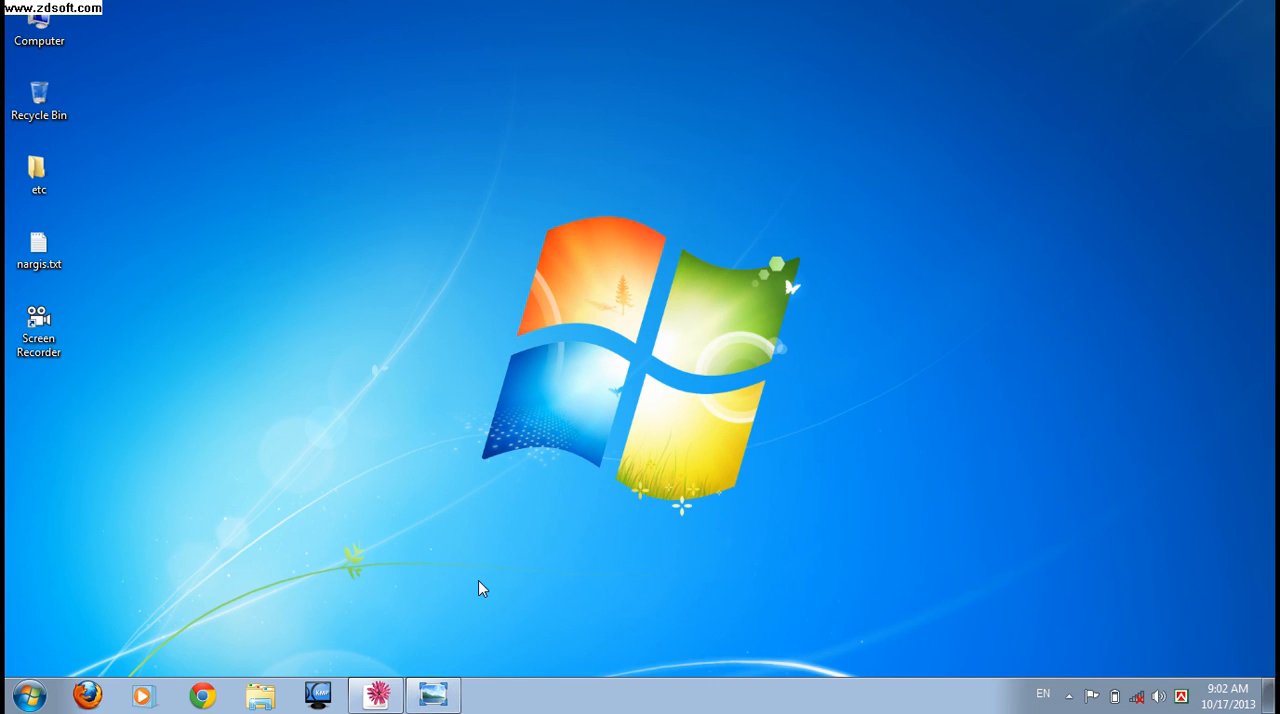
# Examine the reference logo image 77up.png in Windows Photo Viewer.
pyautogui.moveTo(416, 704)
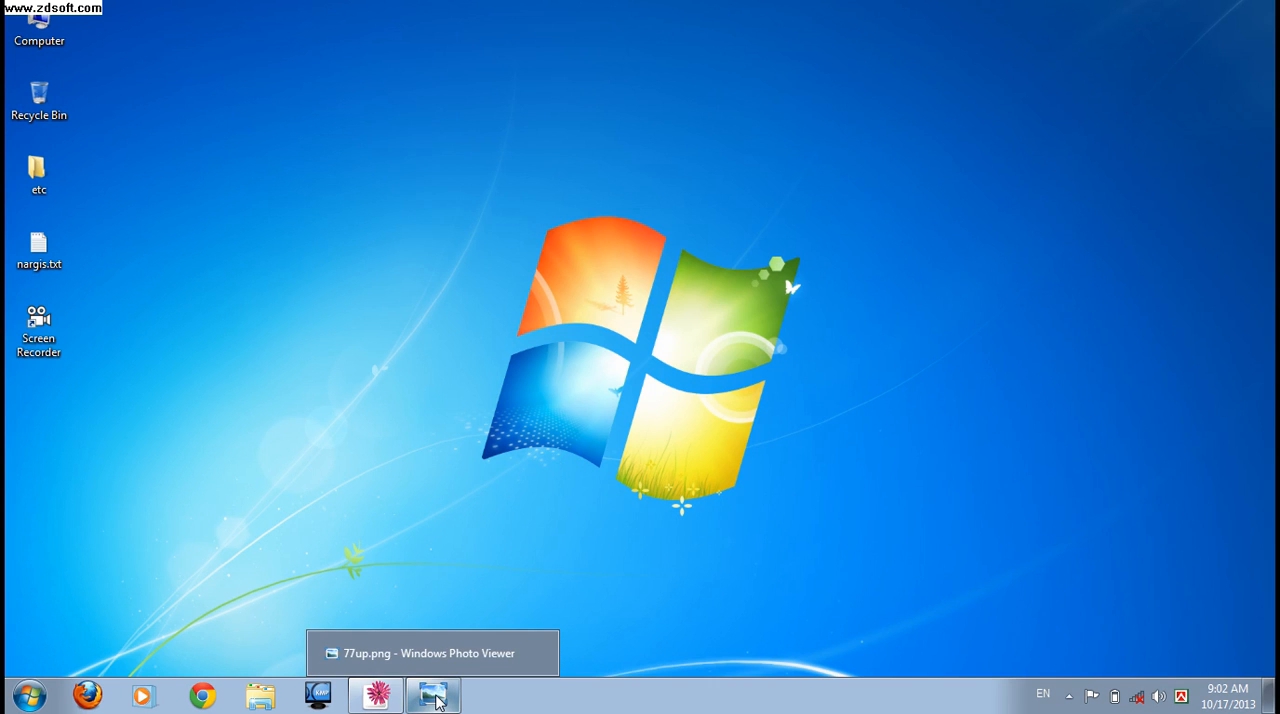
pyautogui.click(435, 700)
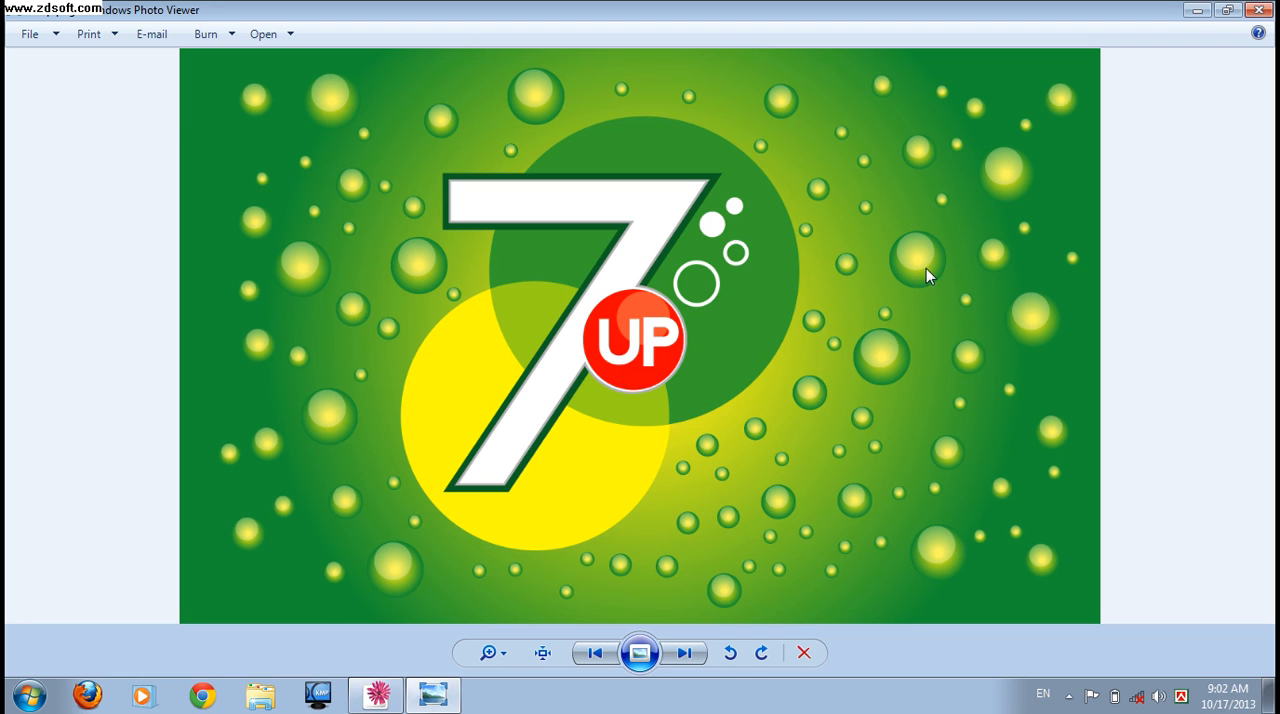
pyautogui.click(1199, 12)
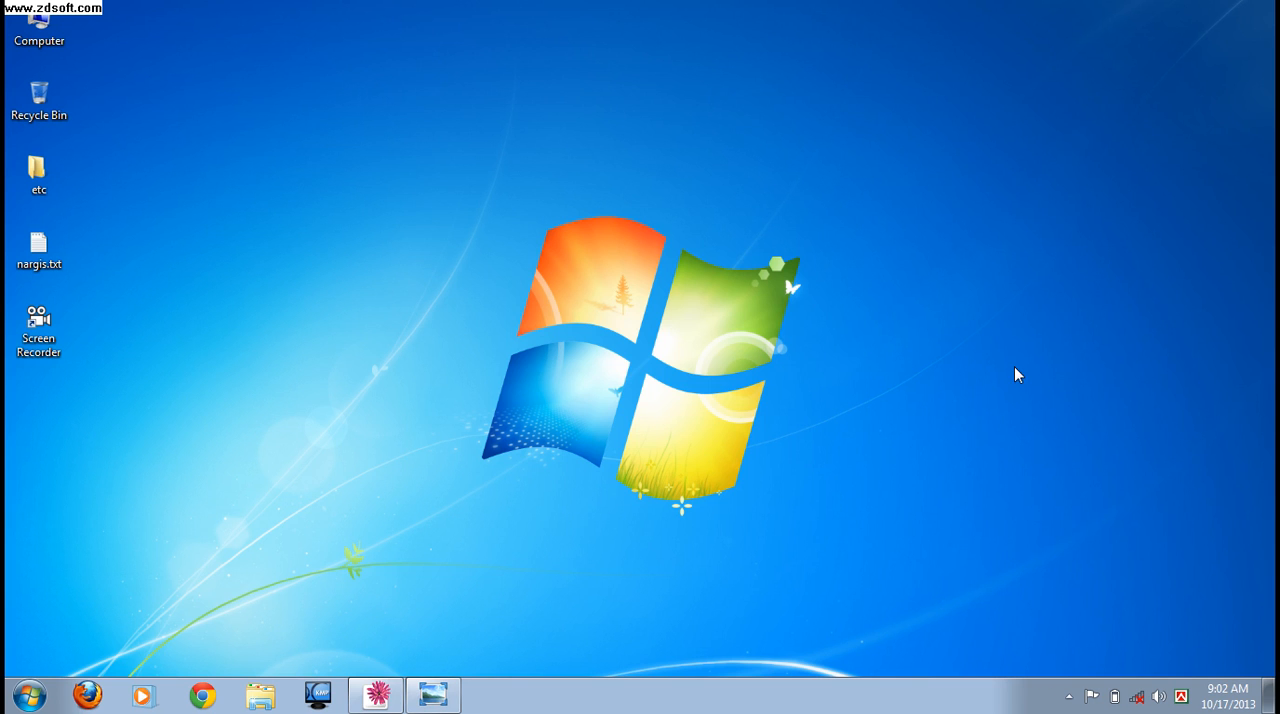
# Switch to Illustrator and add the text "7" on the blank artboard in Tw Cen MT Bold at 72 pt.
pyautogui.click(376, 694)
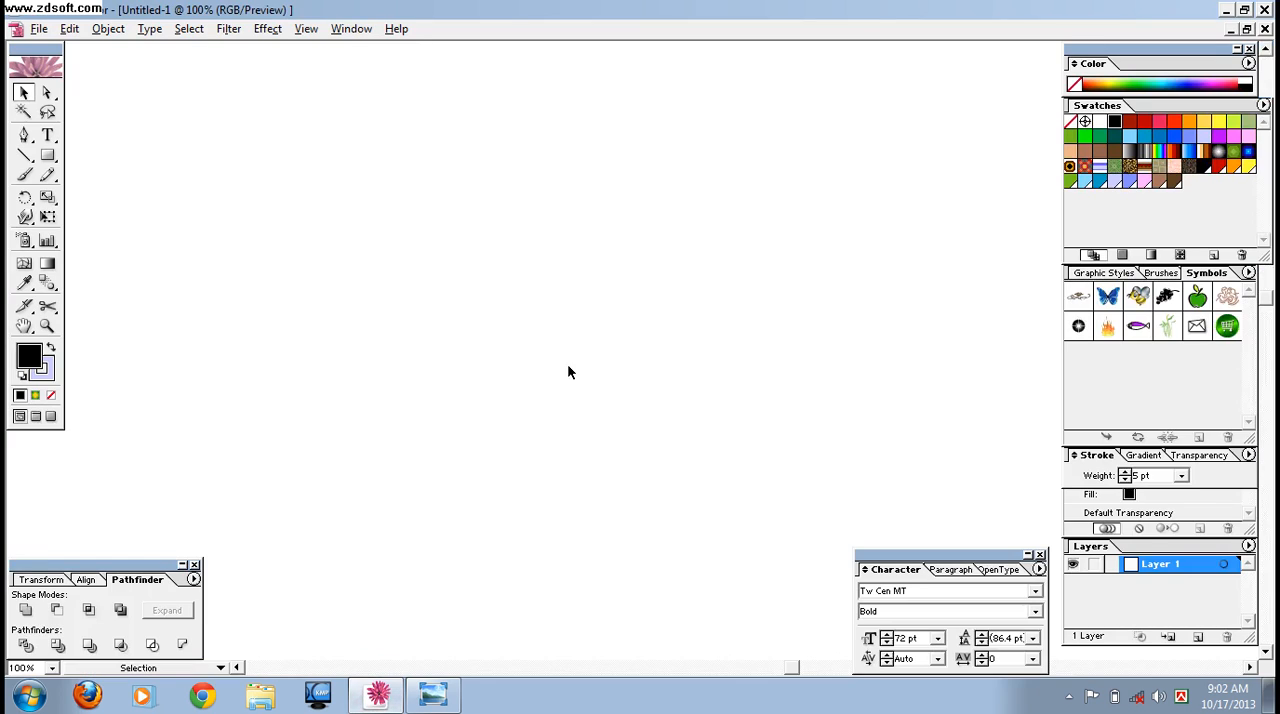
pyautogui.click(49, 137)
pyautogui.click(467, 240)
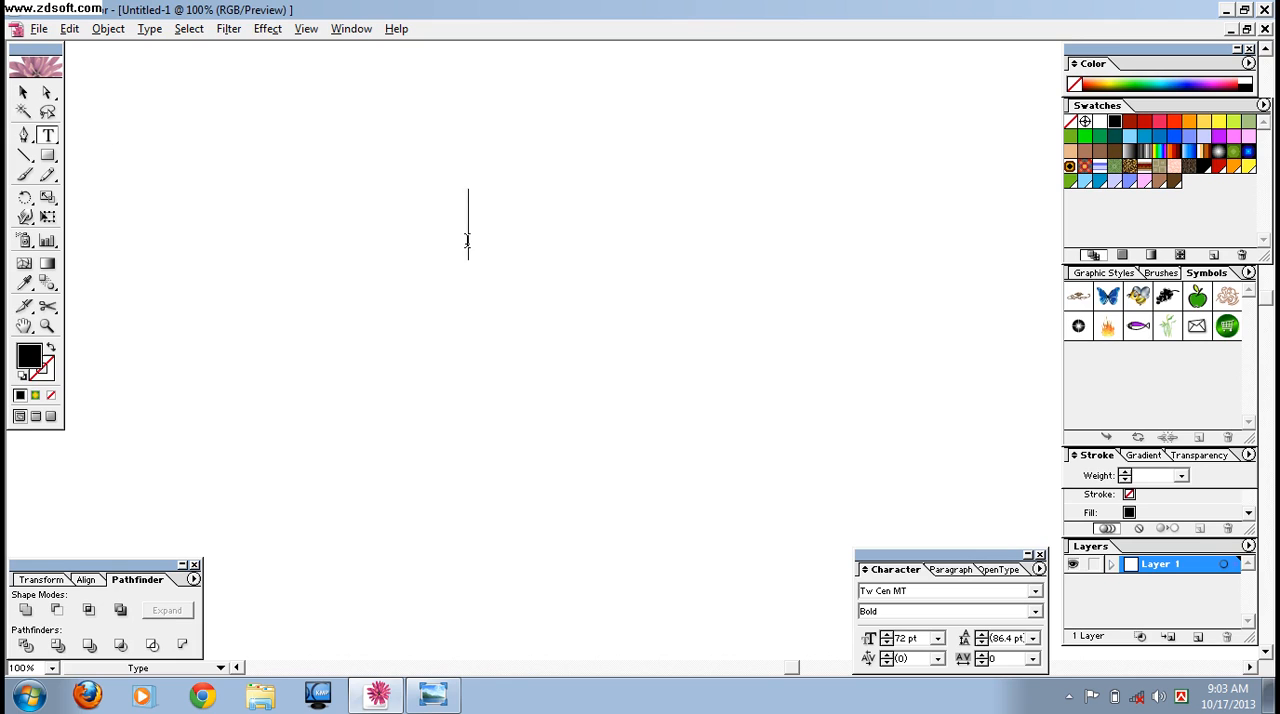
pyautogui.write('7')
pyautogui.moveTo(932, 566); pyautogui.dragTo(826, 248)
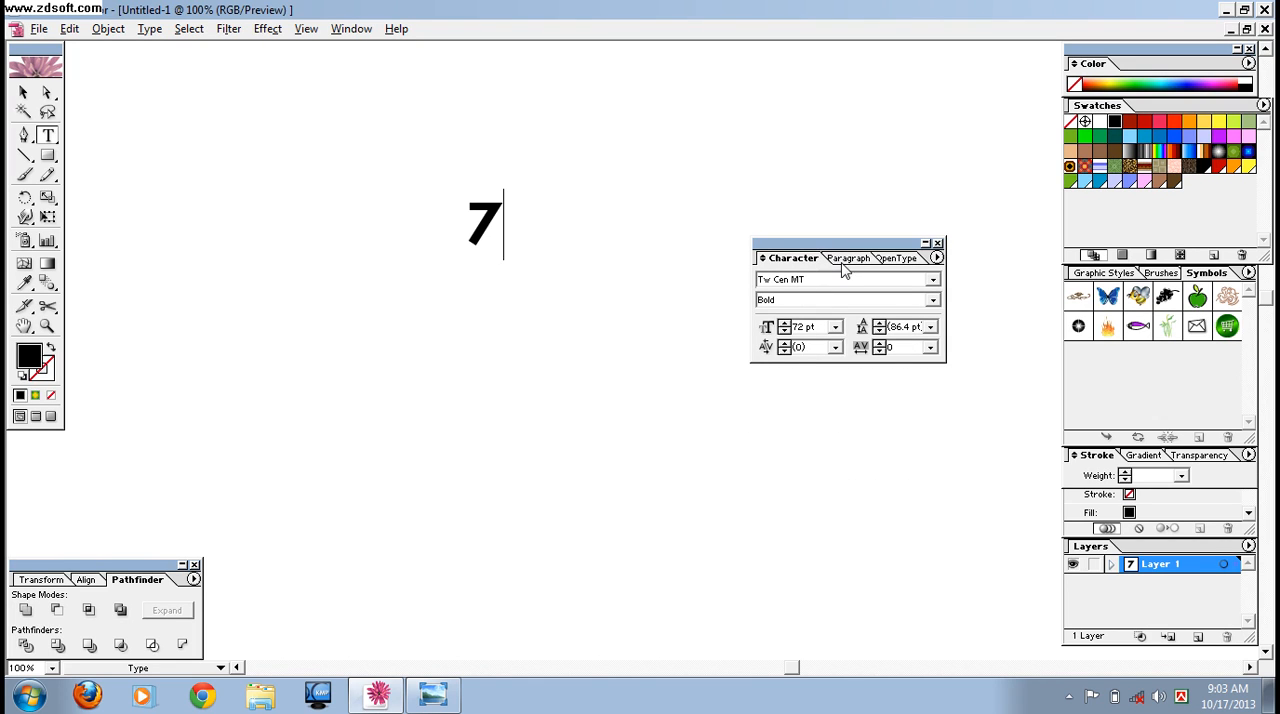
pyautogui.moveTo(840, 248); pyautogui.dragTo(954, 552)
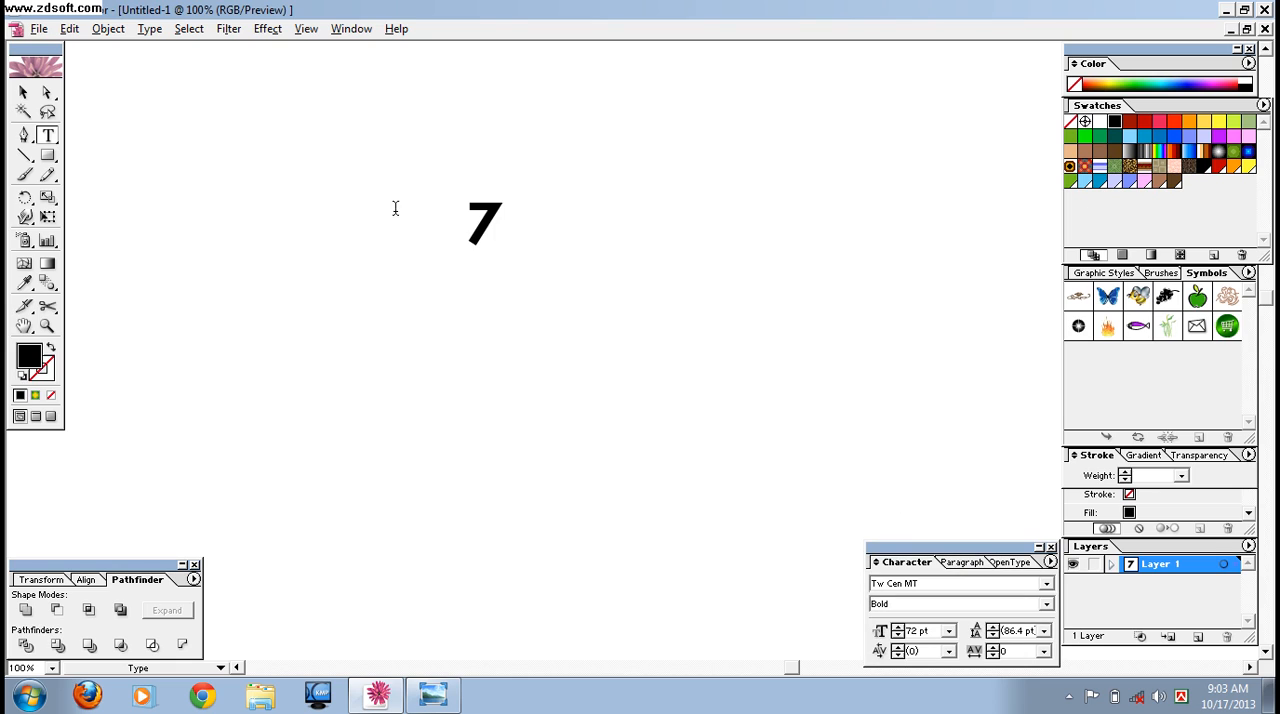
# Enlarge the 7 to about 403 pt, shift it up and to the left, and convert it to outlines.
pyautogui.click(22, 92)
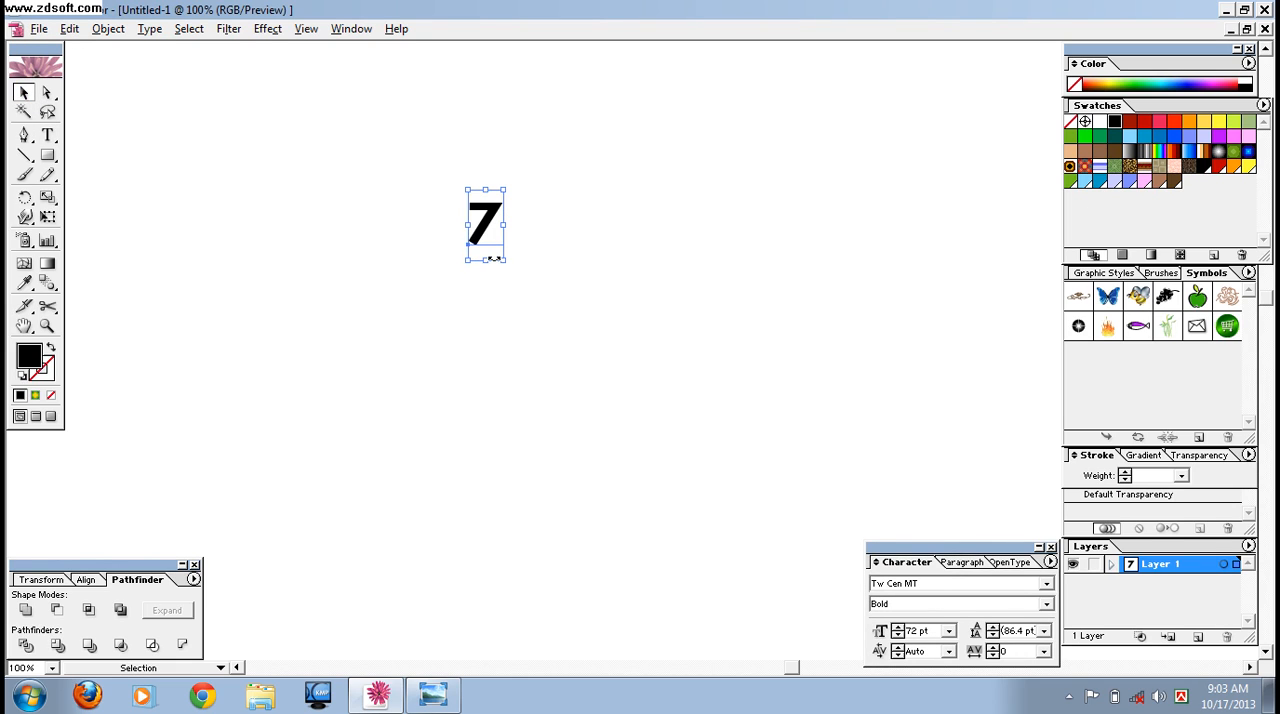
pyautogui.moveTo(503, 259); pyautogui.dragTo(631, 474)
pyautogui.moveTo(547, 472); pyautogui.dragTo(550, 557)
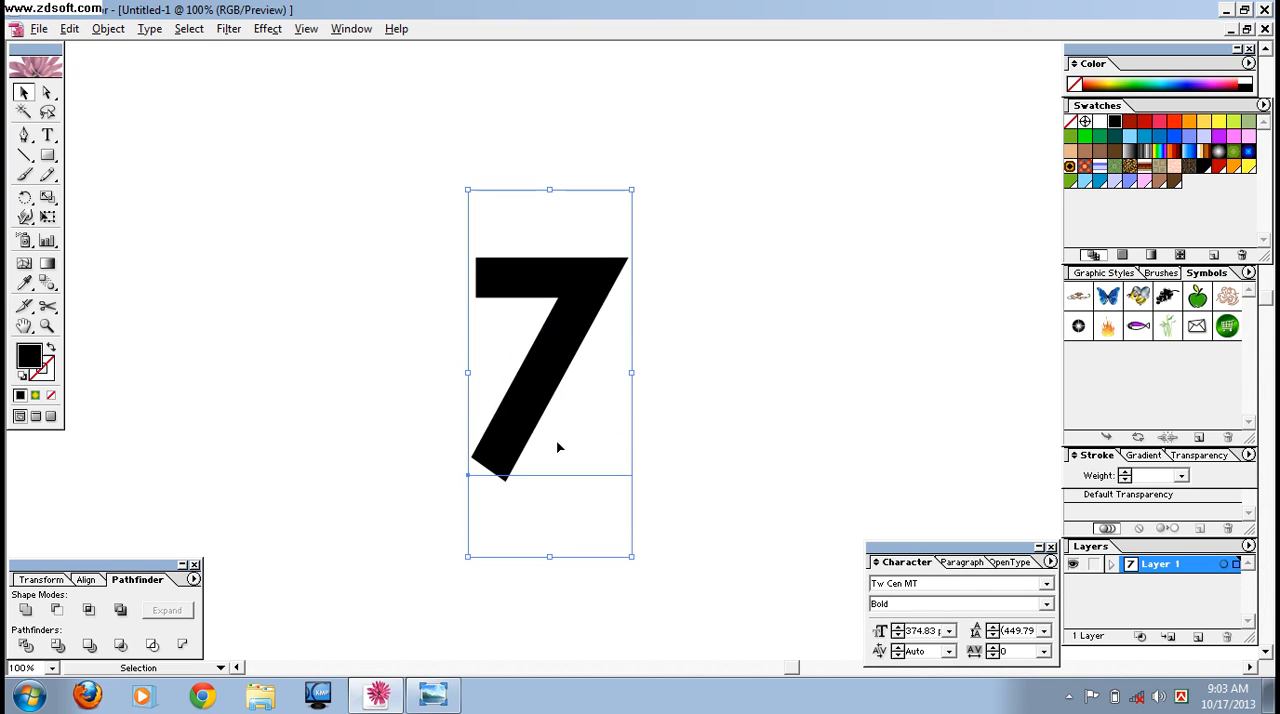
pyautogui.moveTo(554, 491); pyautogui.dragTo(408, 405)
pyautogui.moveTo(406, 472); pyautogui.dragTo(406, 497)
pyautogui.rightClick(419, 276)
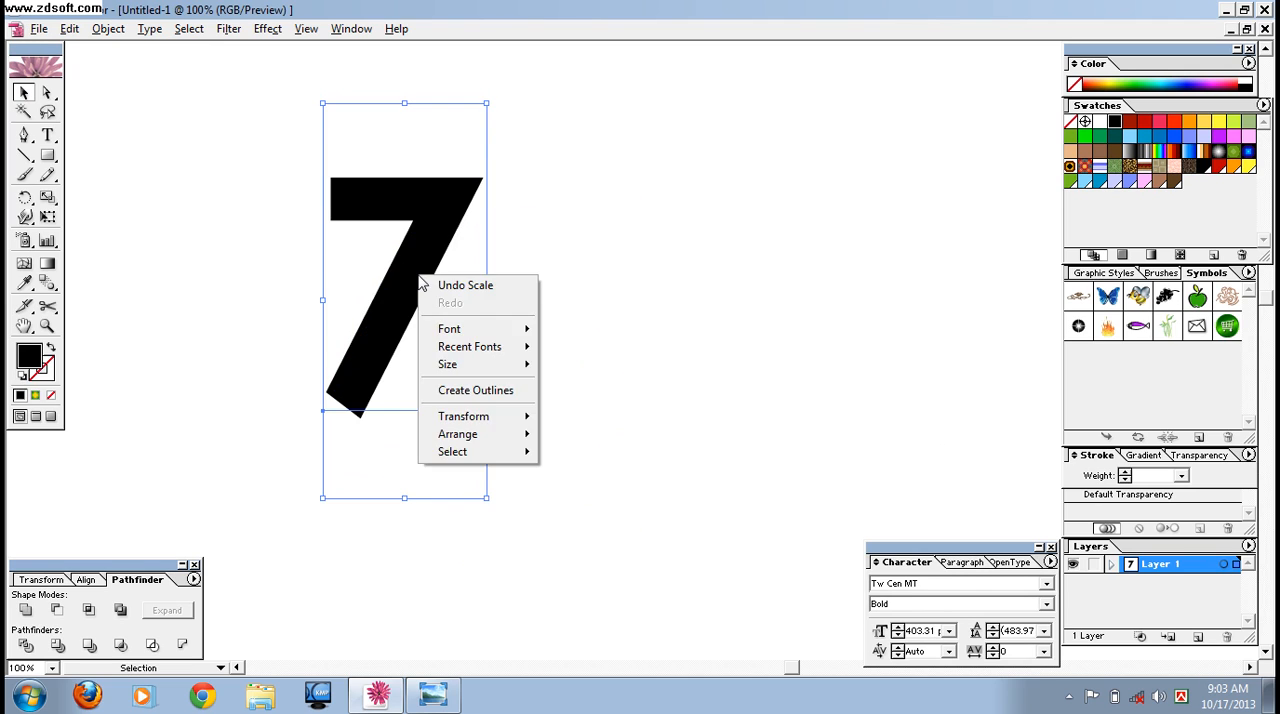
pyautogui.click(466, 389)
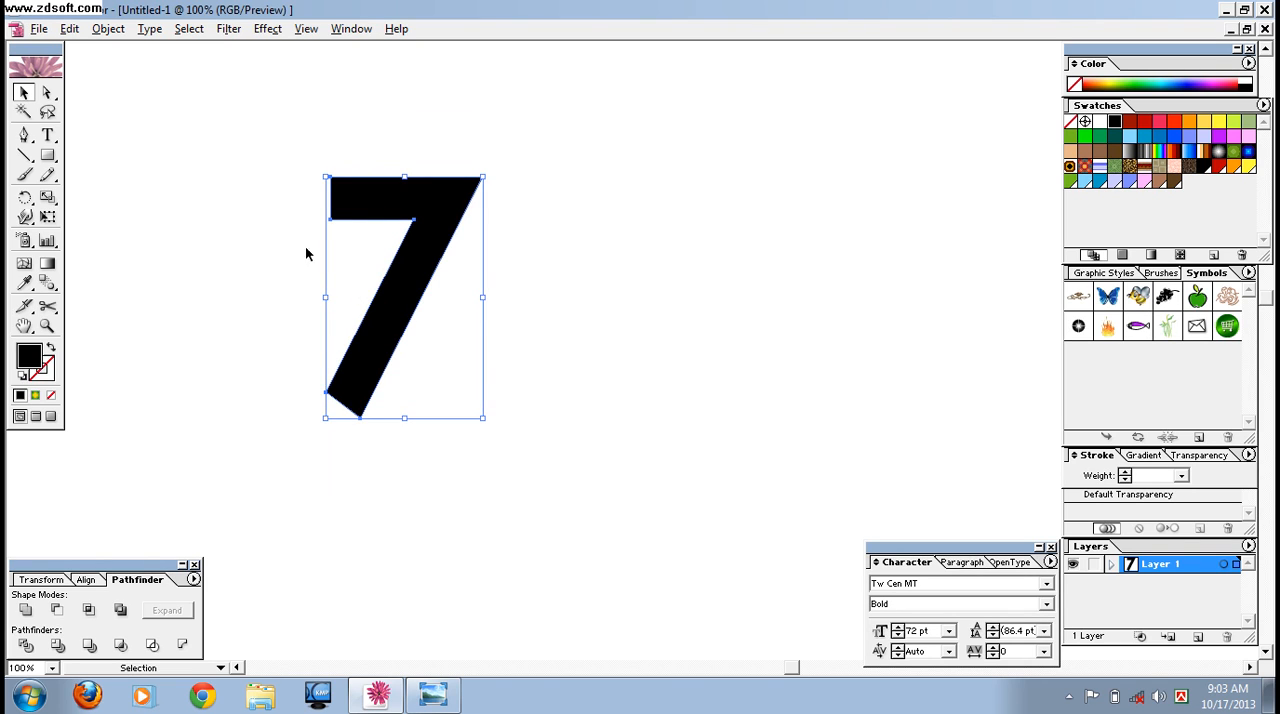
# Cut the 7's slanted foot flat by subtracting a rectangle drawn over its lower end and expanding the result.
pyautogui.click(242, 210)
pyautogui.click(47, 155)
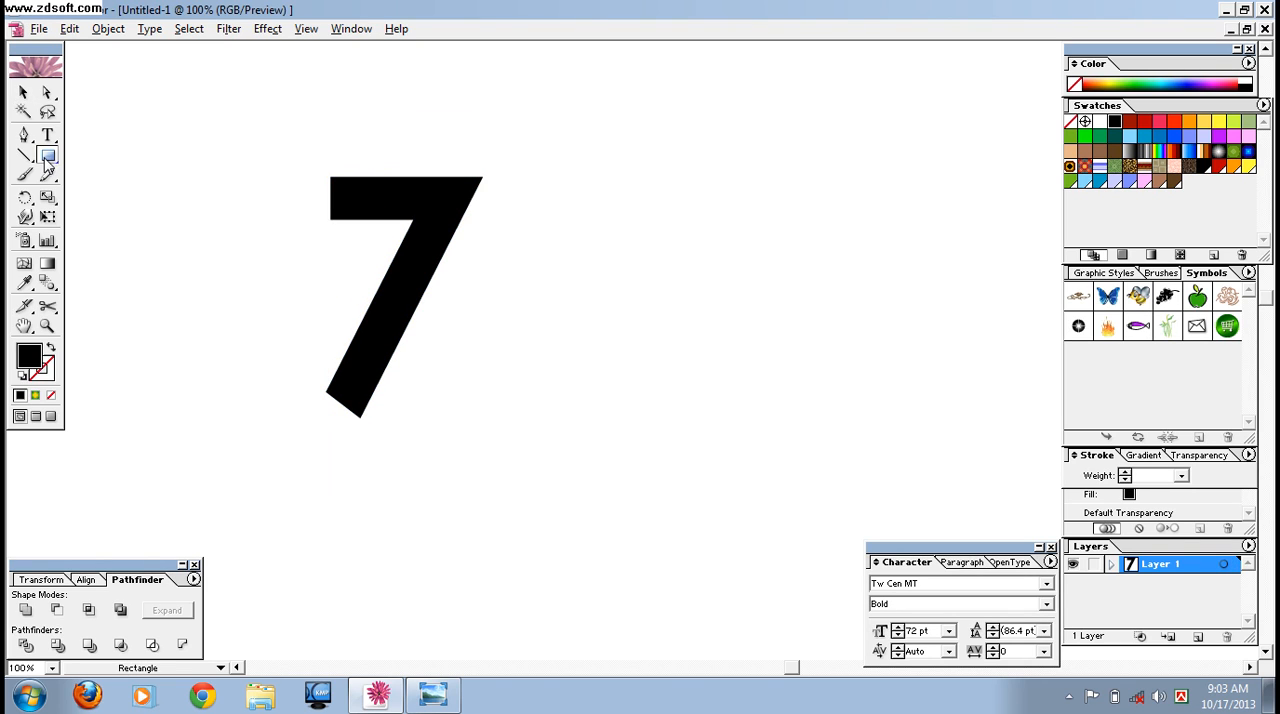
pyautogui.moveTo(276, 389)
pyautogui.mouseDown()
pyautogui.moveTo(443, 437)
pyautogui.moveTo(510, 489)
pyautogui.mouseUp()
pyautogui.click(24, 92)
pyautogui.moveTo(202, 132); pyautogui.dragTo(528, 517)
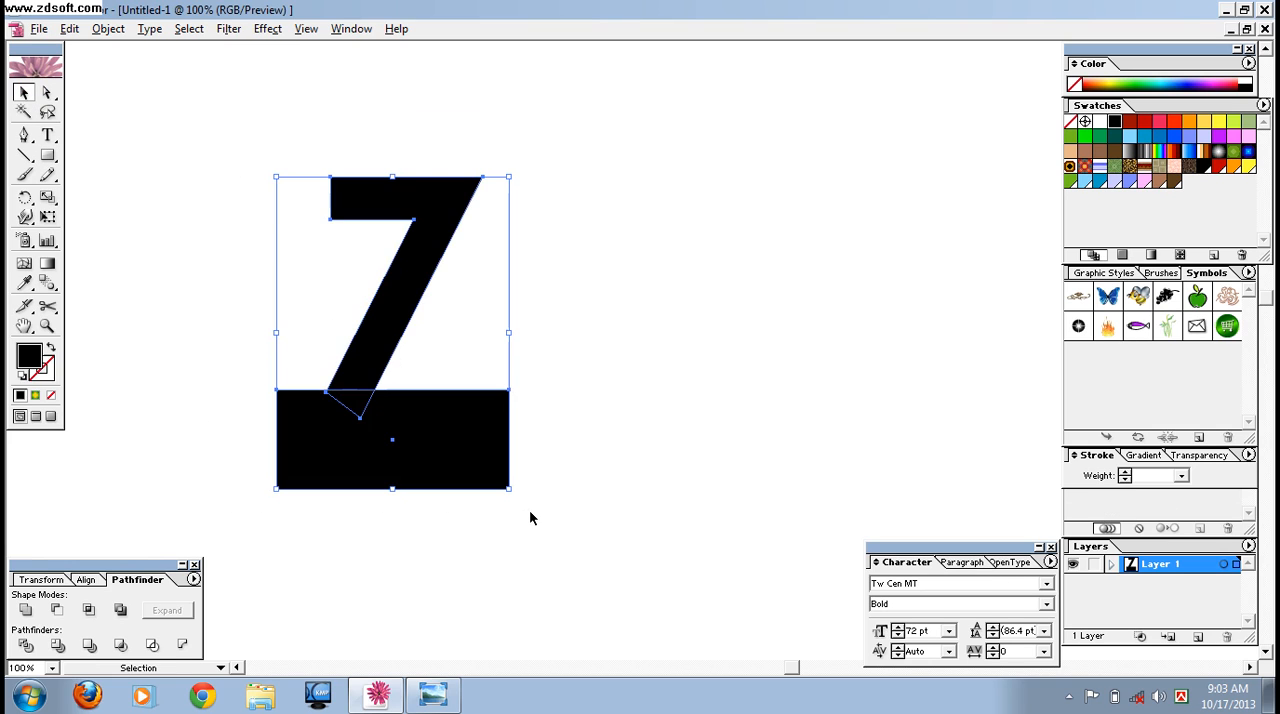
pyautogui.click(57, 617)
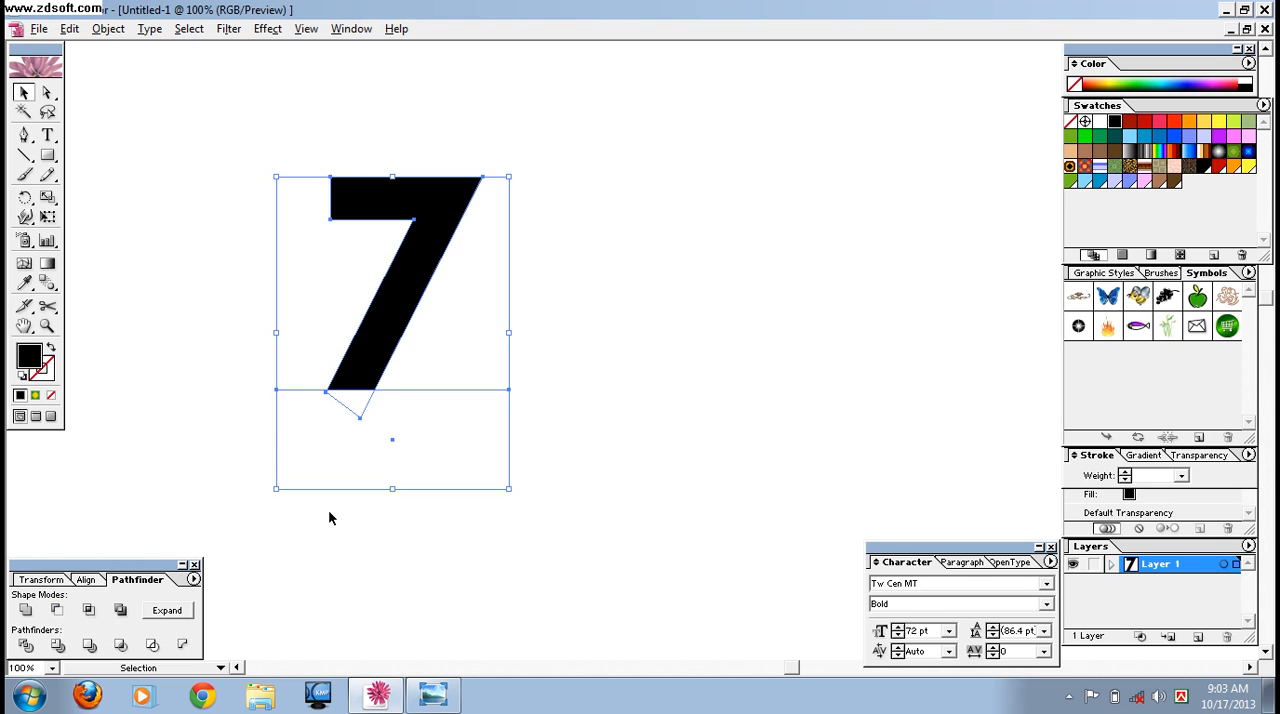
pyautogui.click(165, 610)
# Place a copy of the trimmed 7 to its right and move the original toward the upper left.
pyautogui.moveTo(400, 305); pyautogui.dragTo(753, 317)
pyautogui.click(479, 392)
pyautogui.click(285, 270)
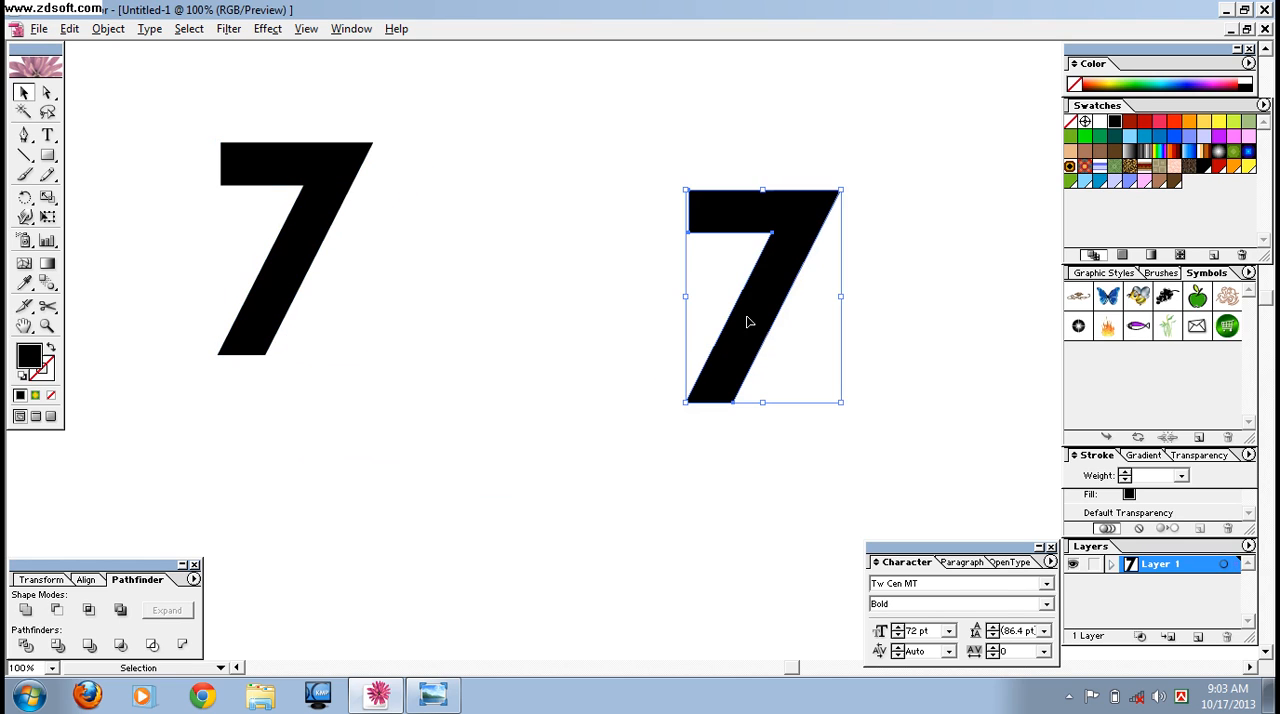
pyautogui.click(579, 369)
# Give the left 7 a 10 pt stroke and set both its fill and stroke to light lavender.
pyautogui.click(321, 263)
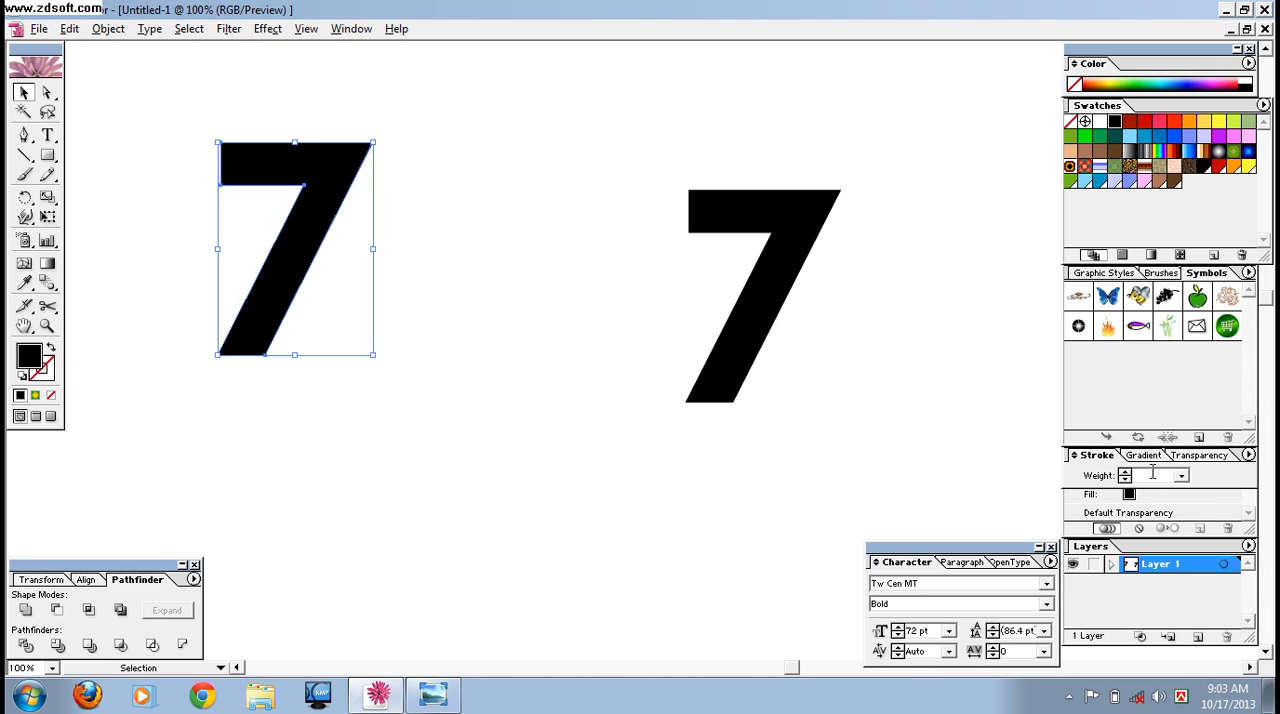
pyautogui.click(1181, 476)
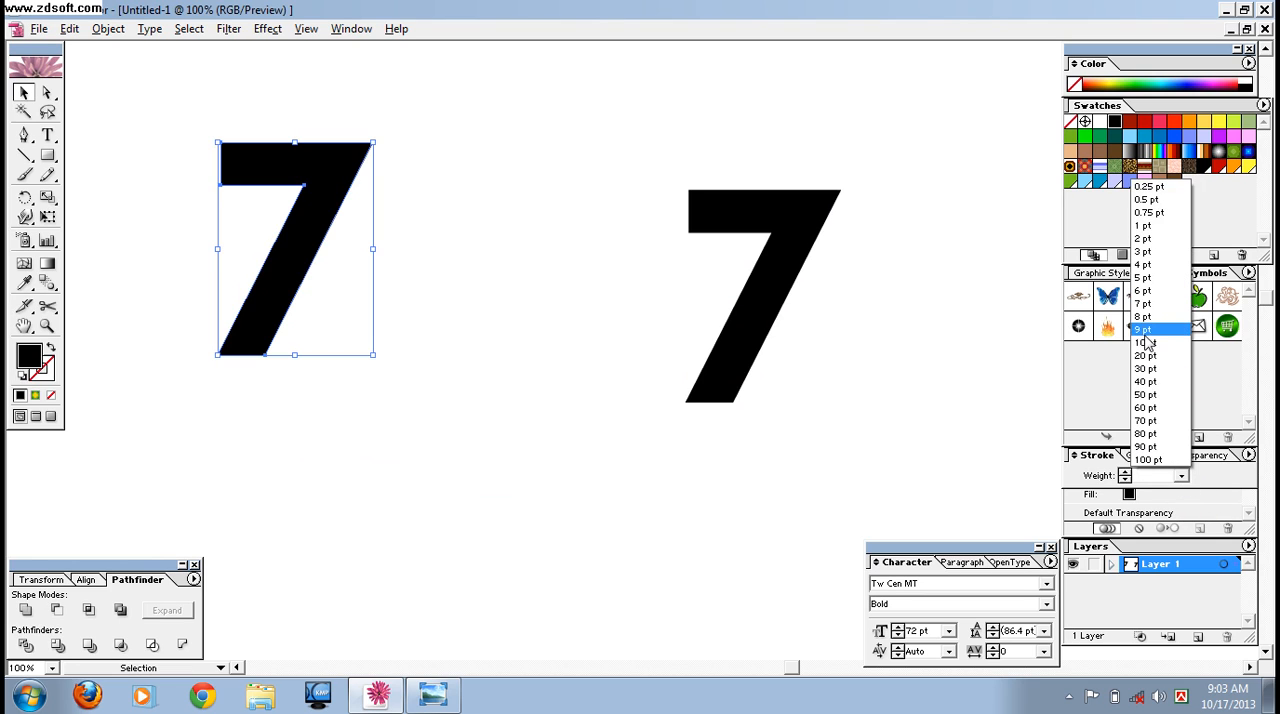
pyautogui.click(1148, 344)
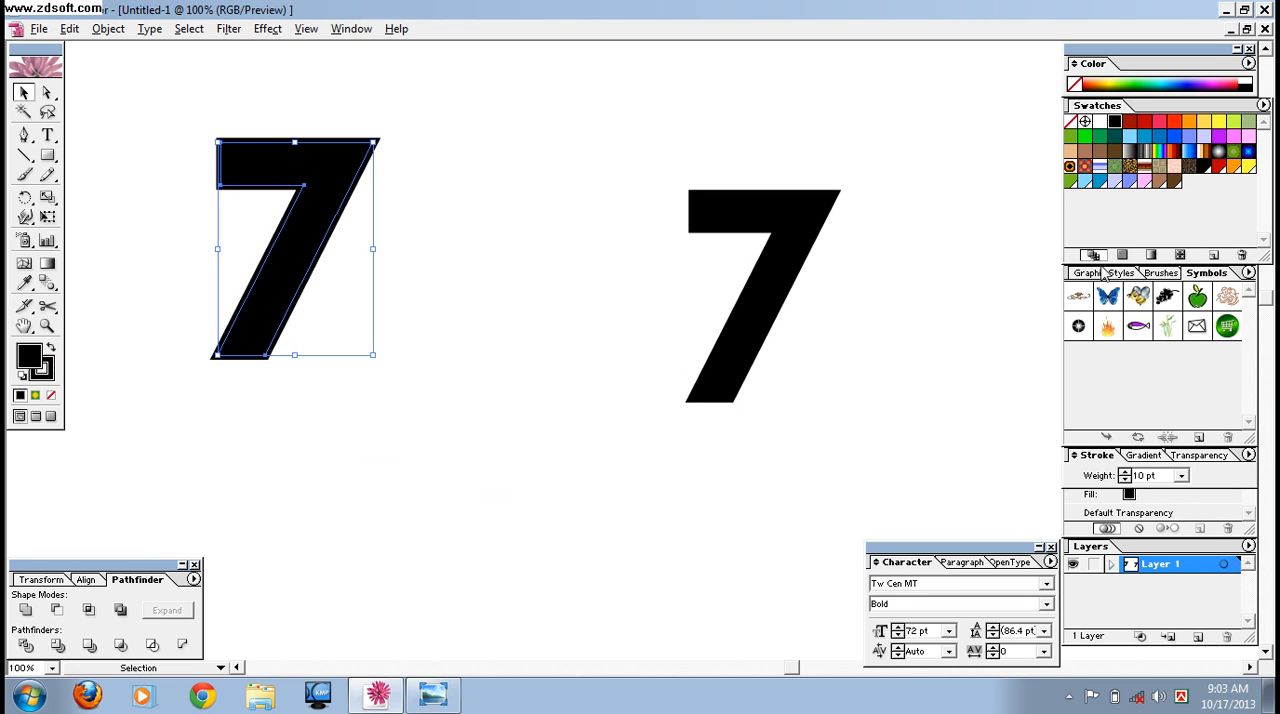
pyautogui.click(1113, 183)
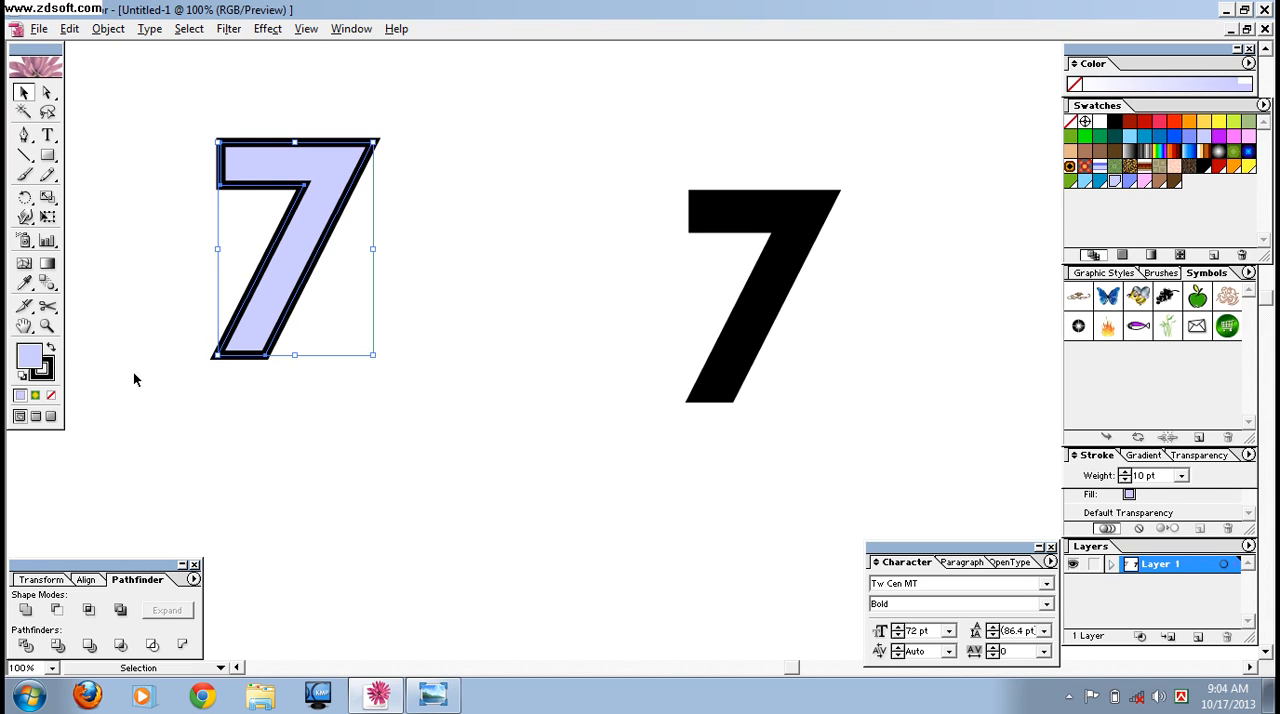
pyautogui.click(49, 376)
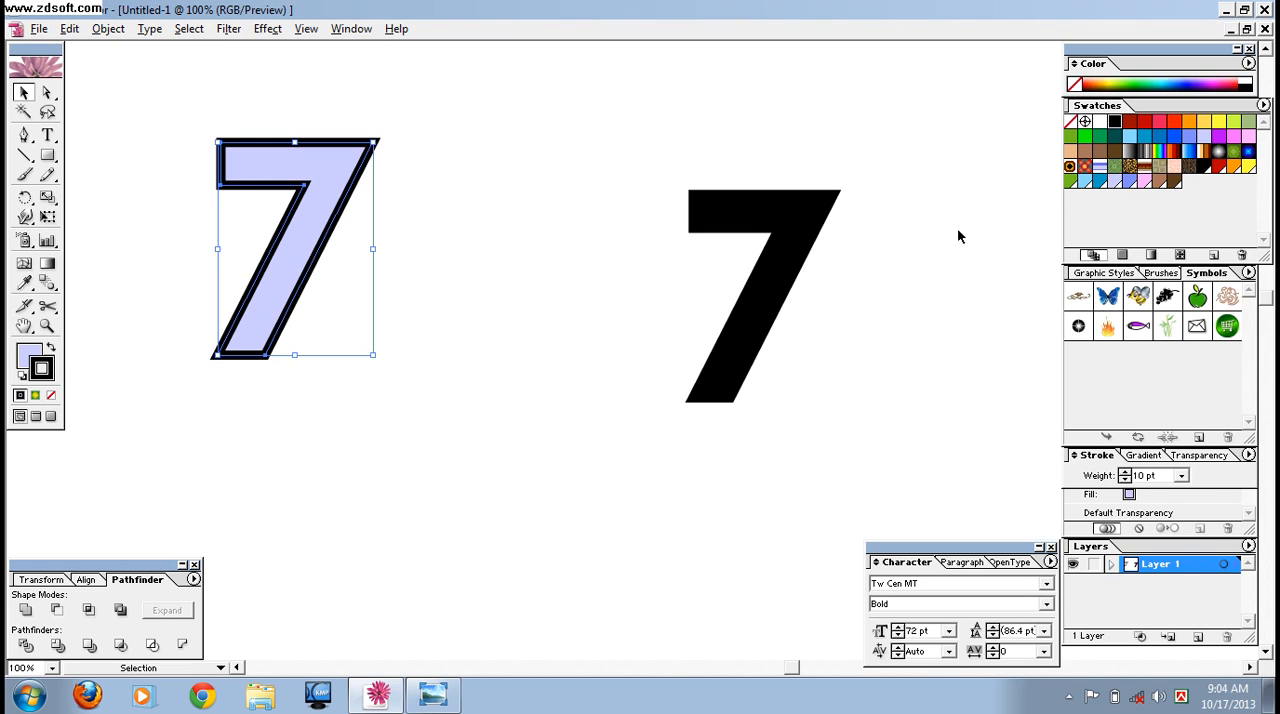
pyautogui.click(1114, 184)
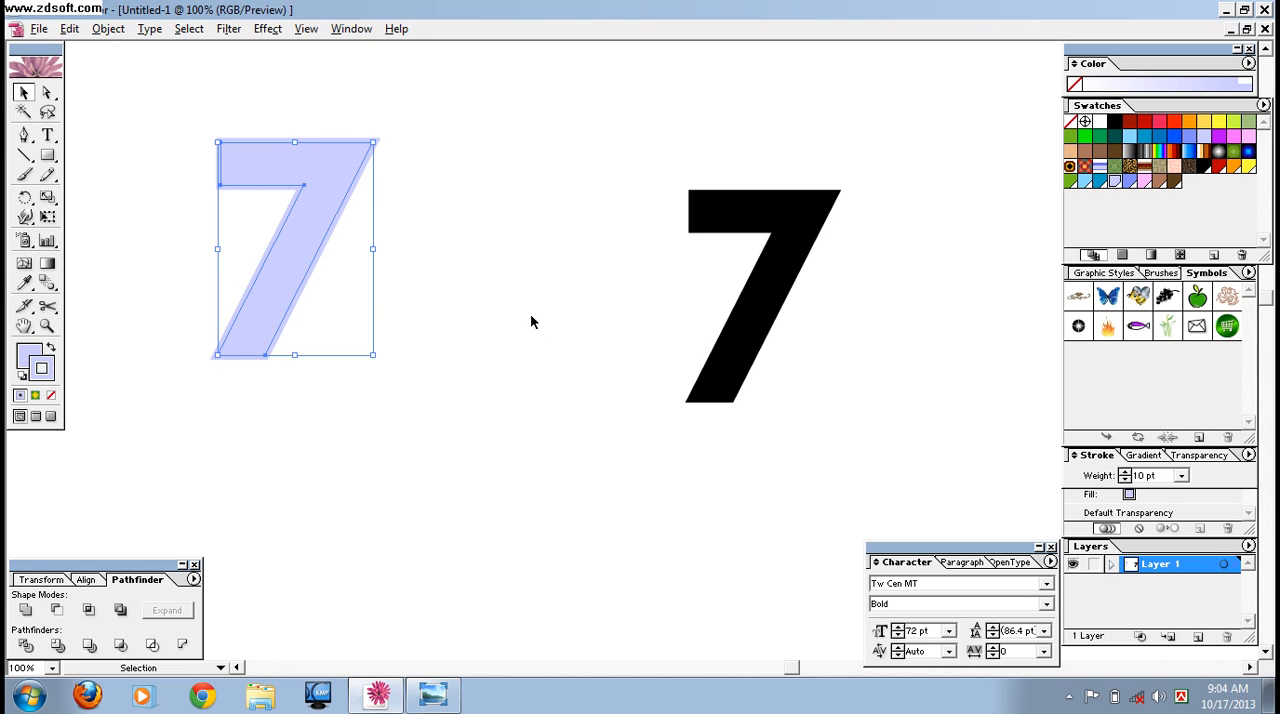
# Fill the left 7 with white and set its stroke weight to 7 pt.
pyautogui.click(28, 352)
pyautogui.click(1100, 122)
pyautogui.click(570, 338)
pyautogui.moveTo(203, 212); pyautogui.dragTo(400, 388)
pyautogui.click(1181, 476)
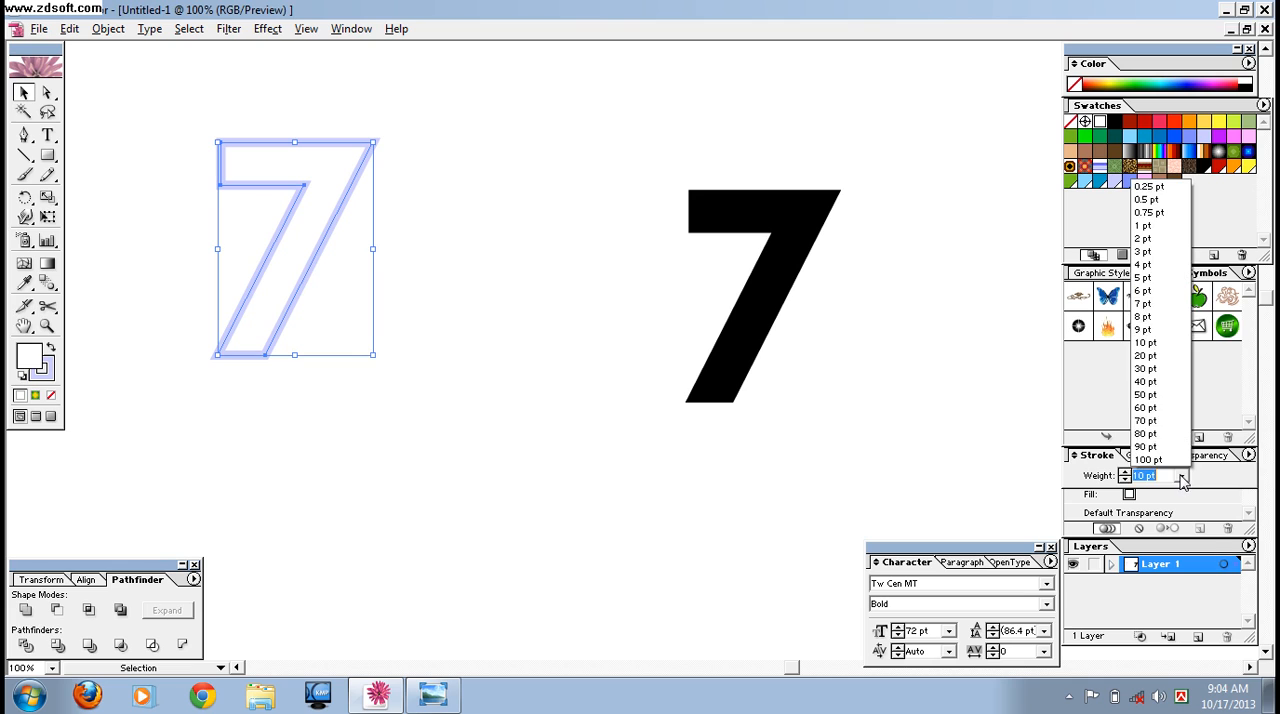
pyautogui.click(1160, 303)
pyautogui.click(510, 350)
# Draw a circle with the Ellipse tool and position it over the right side of the outlined 7's stem.
pyautogui.moveTo(47, 156); pyautogui.dragTo(112, 162)
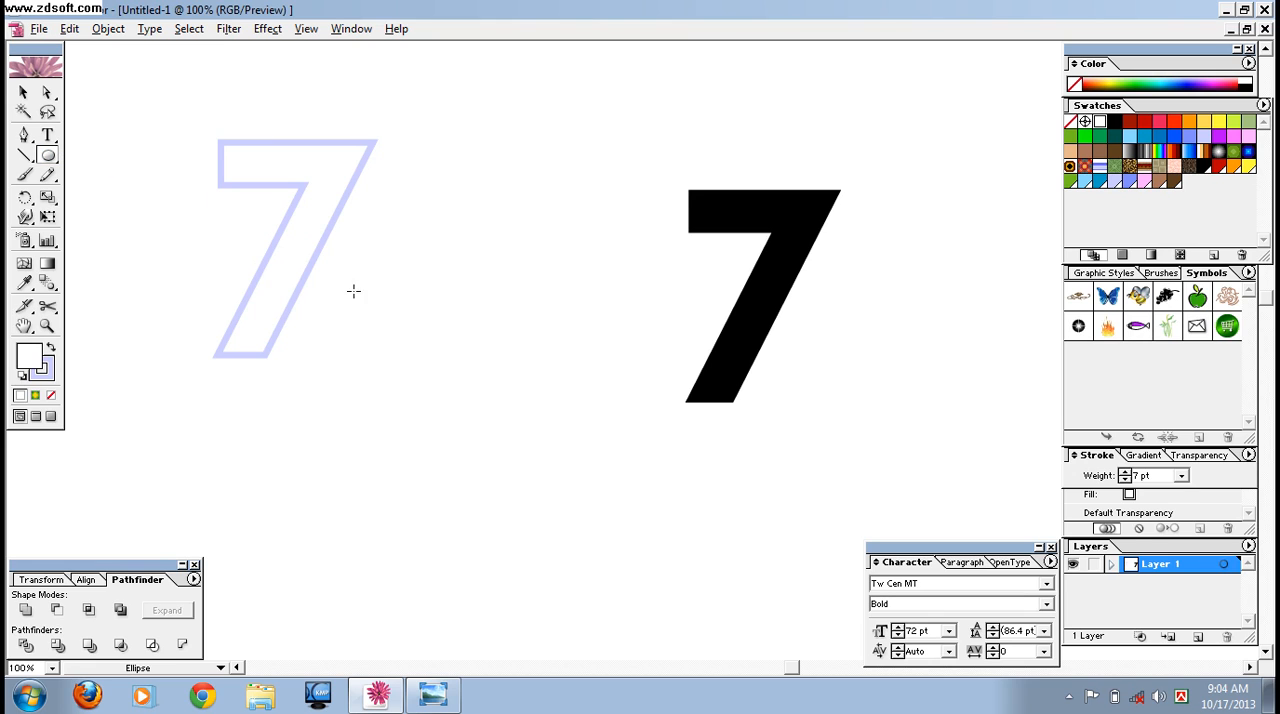
pyautogui.moveTo(296, 230); pyautogui.dragTo(362, 326)
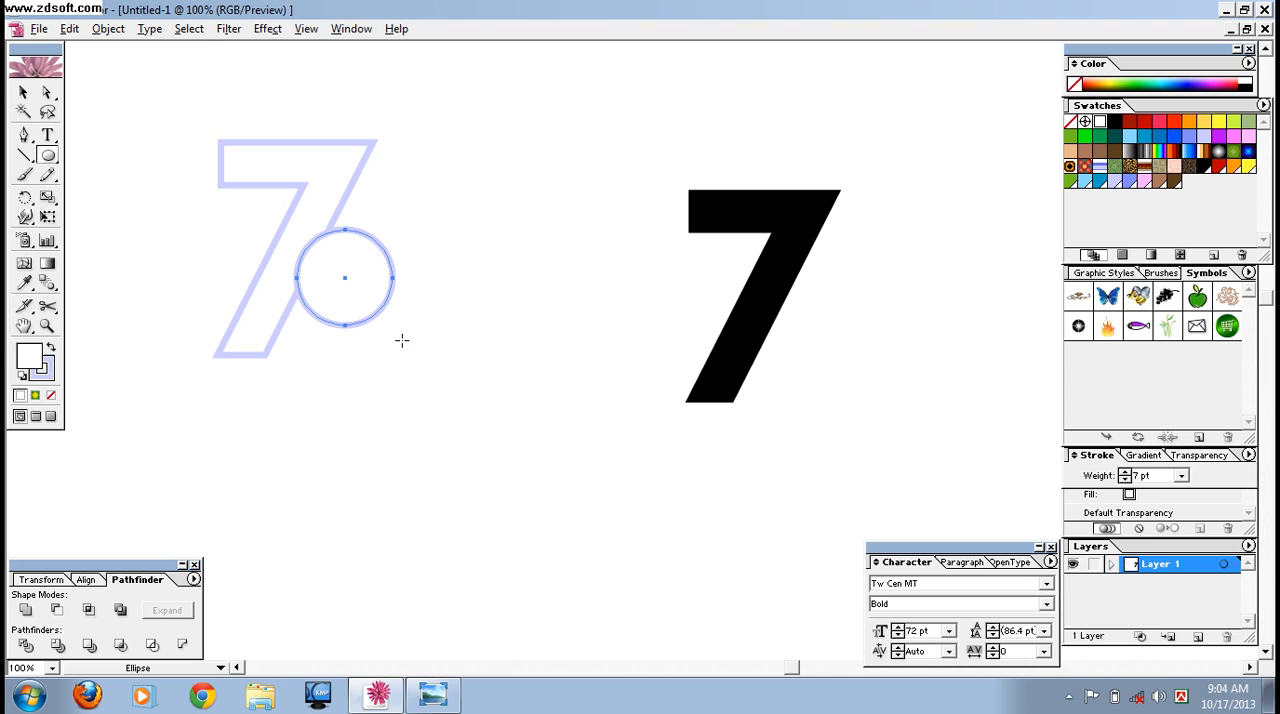
pyautogui.hotkey('ctrl', '+')
pyautogui.hotkey('ctrl', '+')
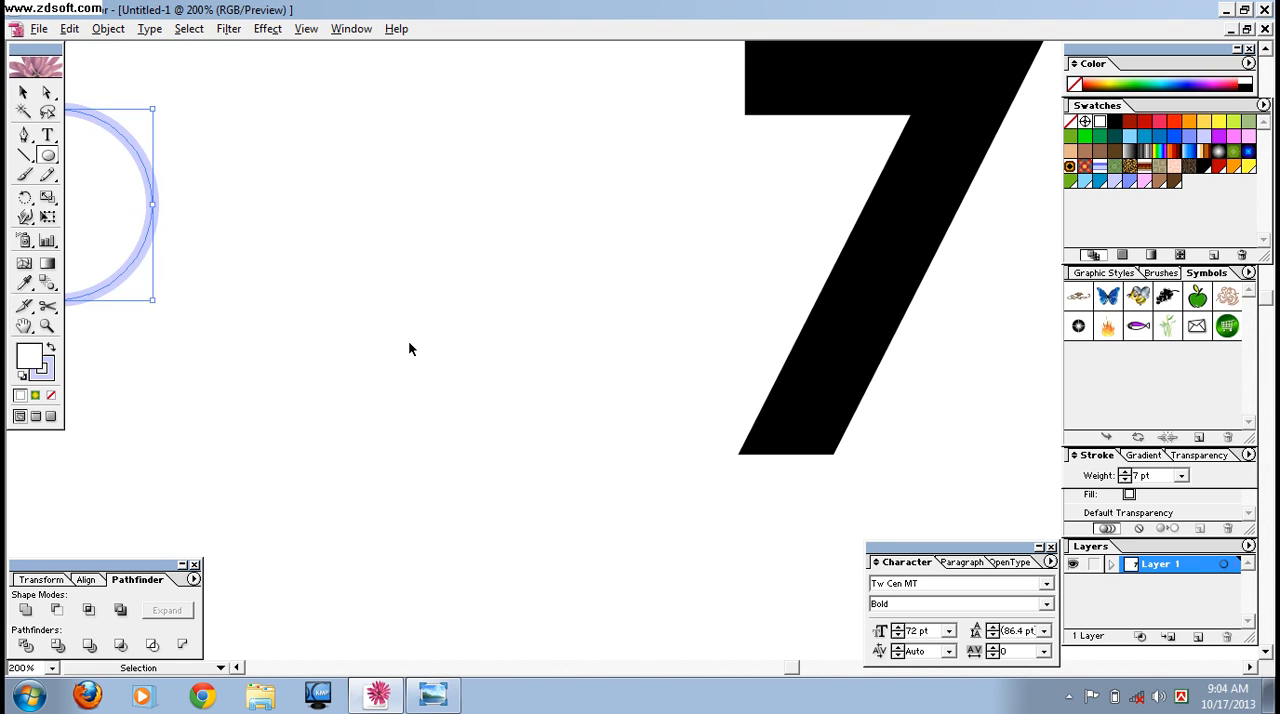
pyautogui.moveTo(314, 191); pyautogui.dragTo(603, 320)
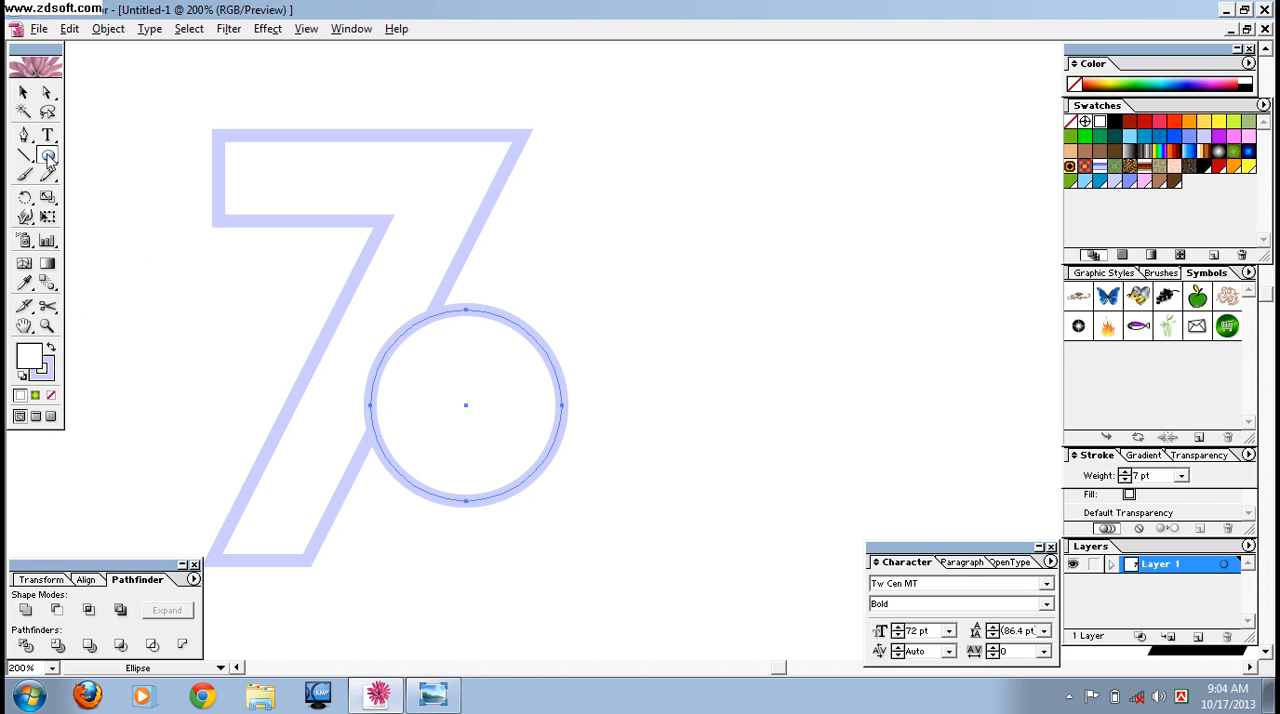
pyautogui.click(23, 92)
pyautogui.moveTo(466, 408); pyautogui.dragTo(458, 381)
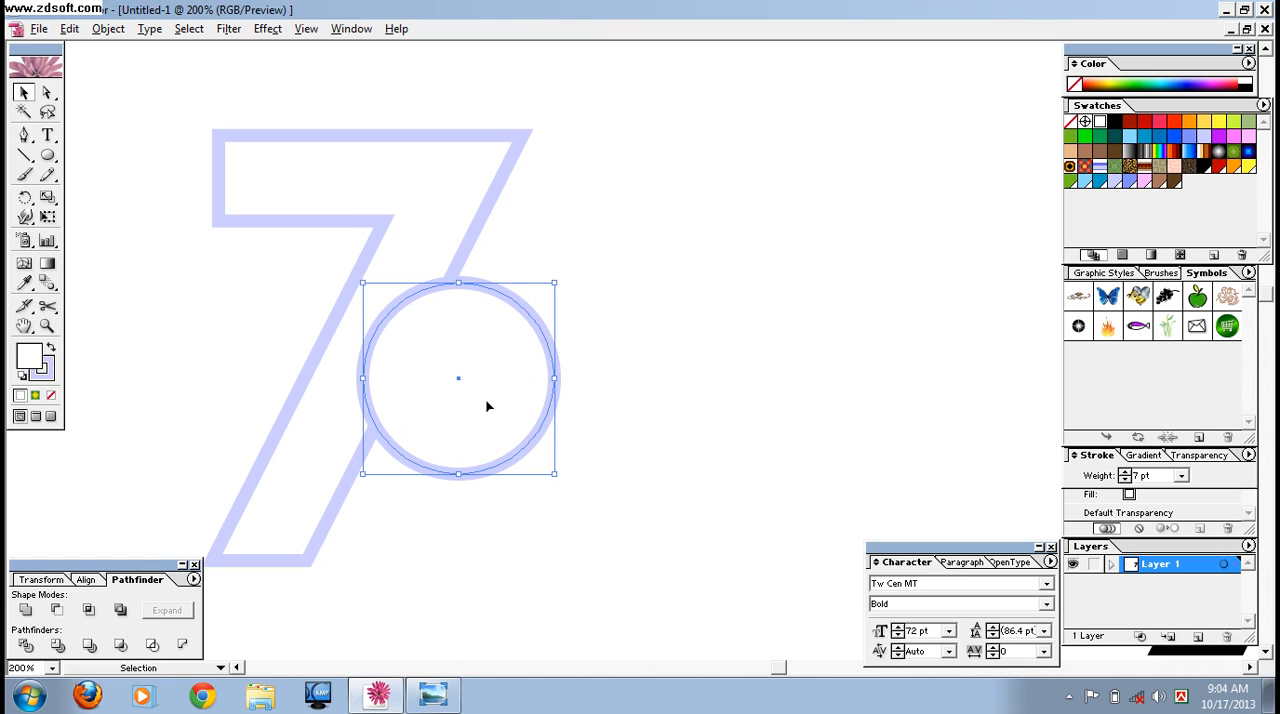
# Place a copy of the circle to the right, then unite the outlined 7 with its overlapping circle and expand the shape.
pyautogui.moveTo(458, 380); pyautogui.dragTo(809, 397)
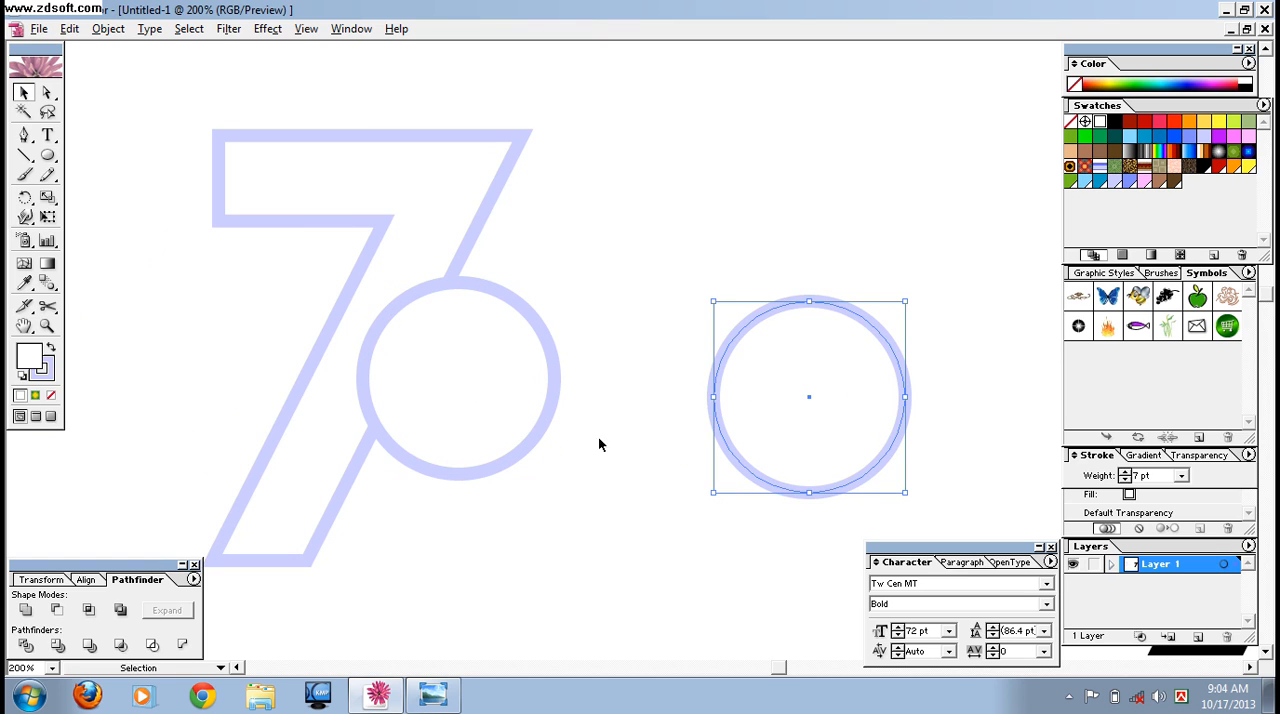
pyautogui.moveTo(188, 108); pyautogui.dragTo(495, 416)
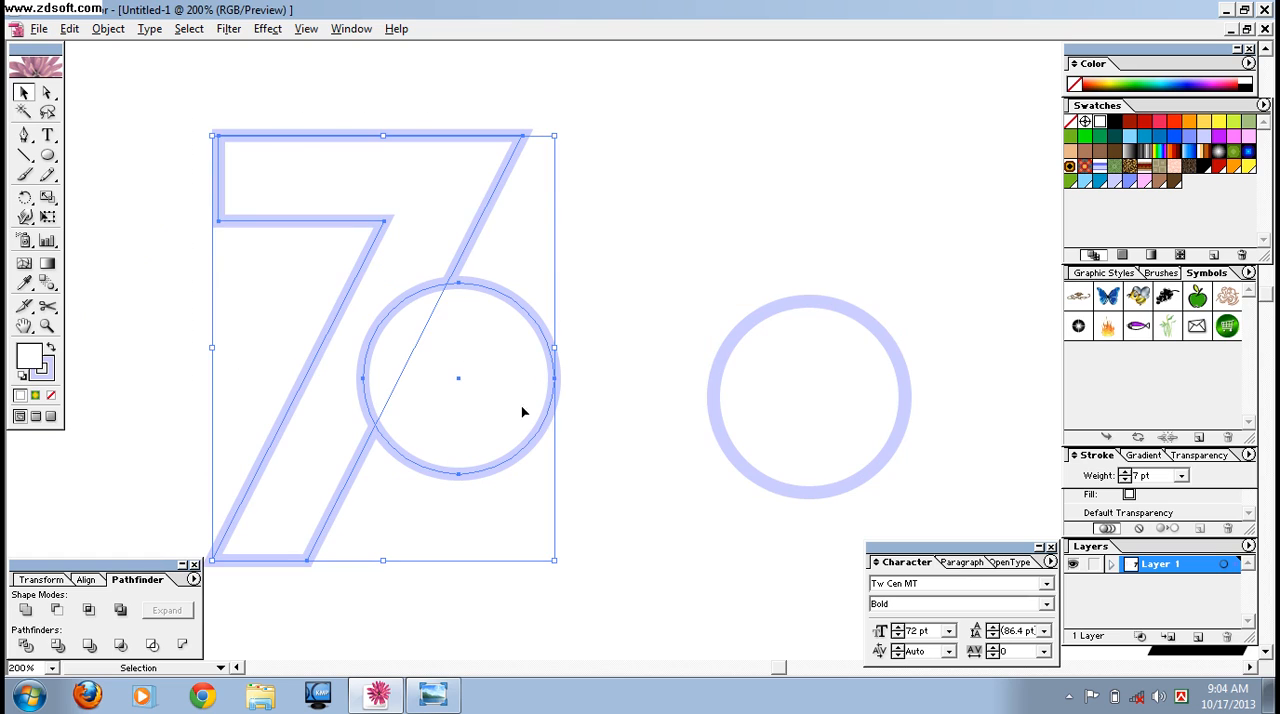
pyautogui.click(25, 609)
pyautogui.click(167, 610)
# Place another copy of the spare circle below and to its left.
pyautogui.click(647, 526)
pyautogui.click(815, 370)
pyautogui.moveTo(811, 383); pyautogui.dragTo(683, 562)
# Remove the stroke from the upper spare circle and fill it with bright red.
pyautogui.click(819, 397)
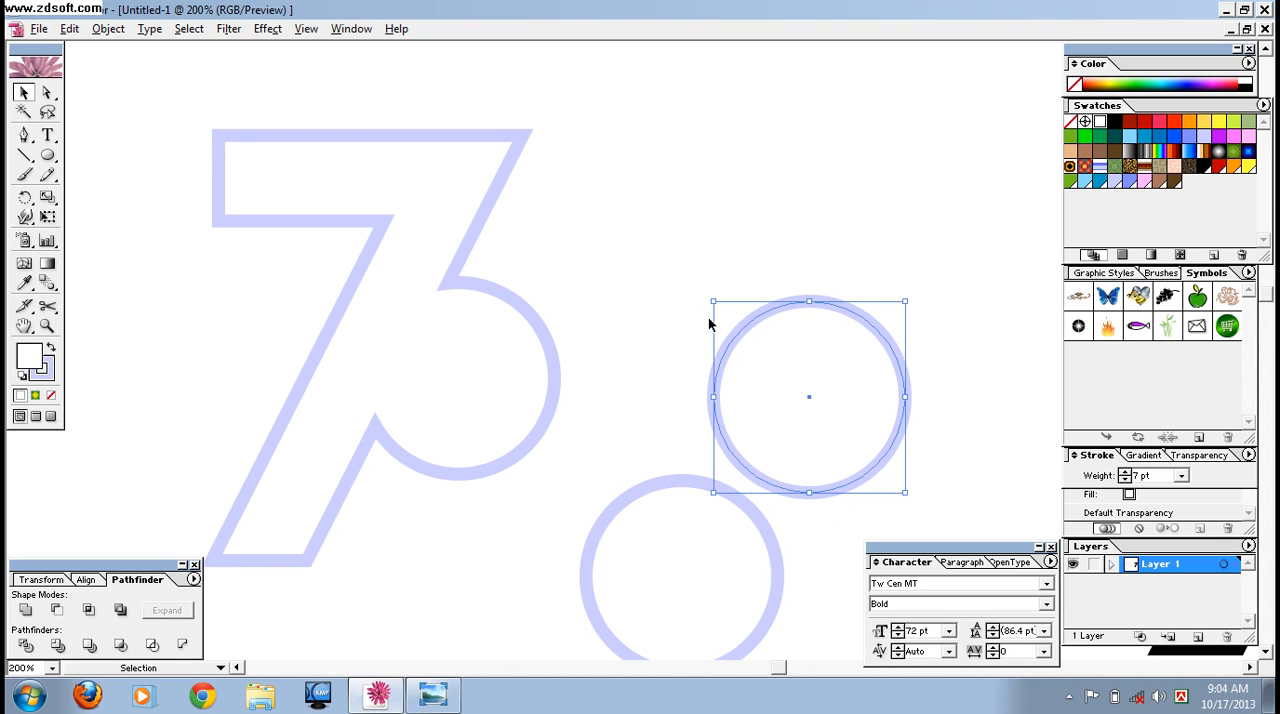
pyautogui.click(48, 377)
pyautogui.click(51, 395)
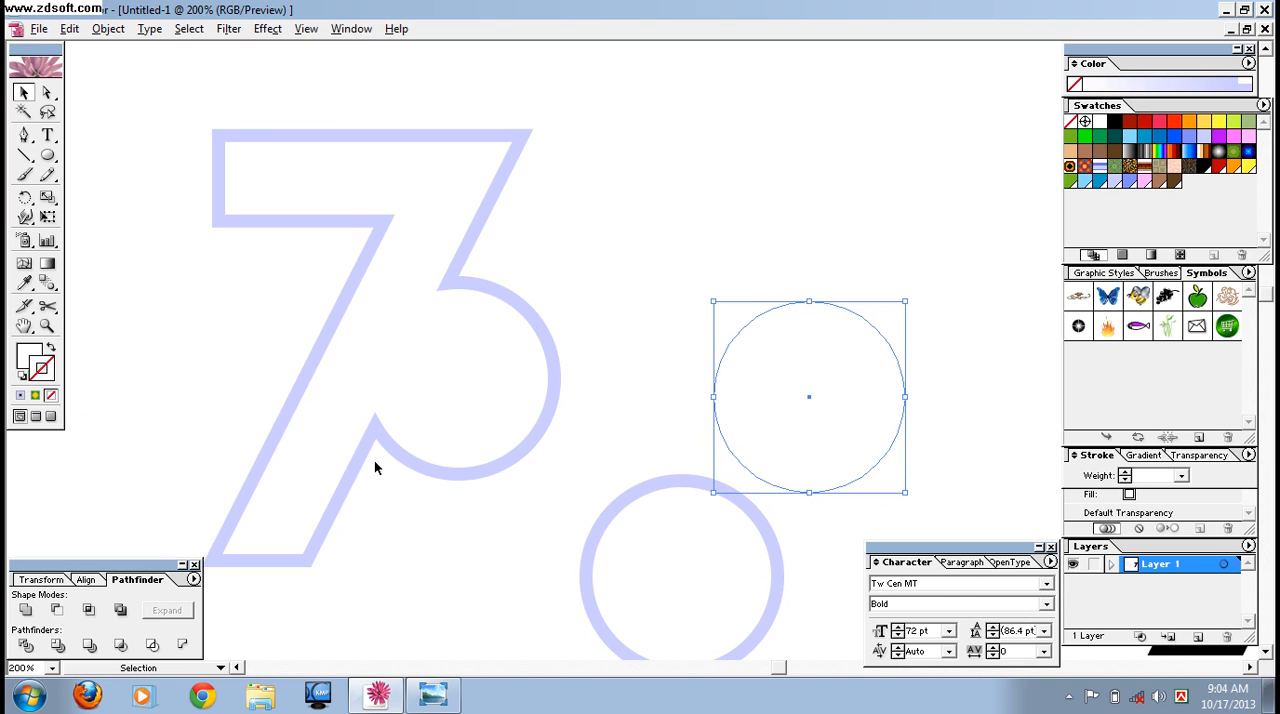
pyautogui.click(1173, 122)
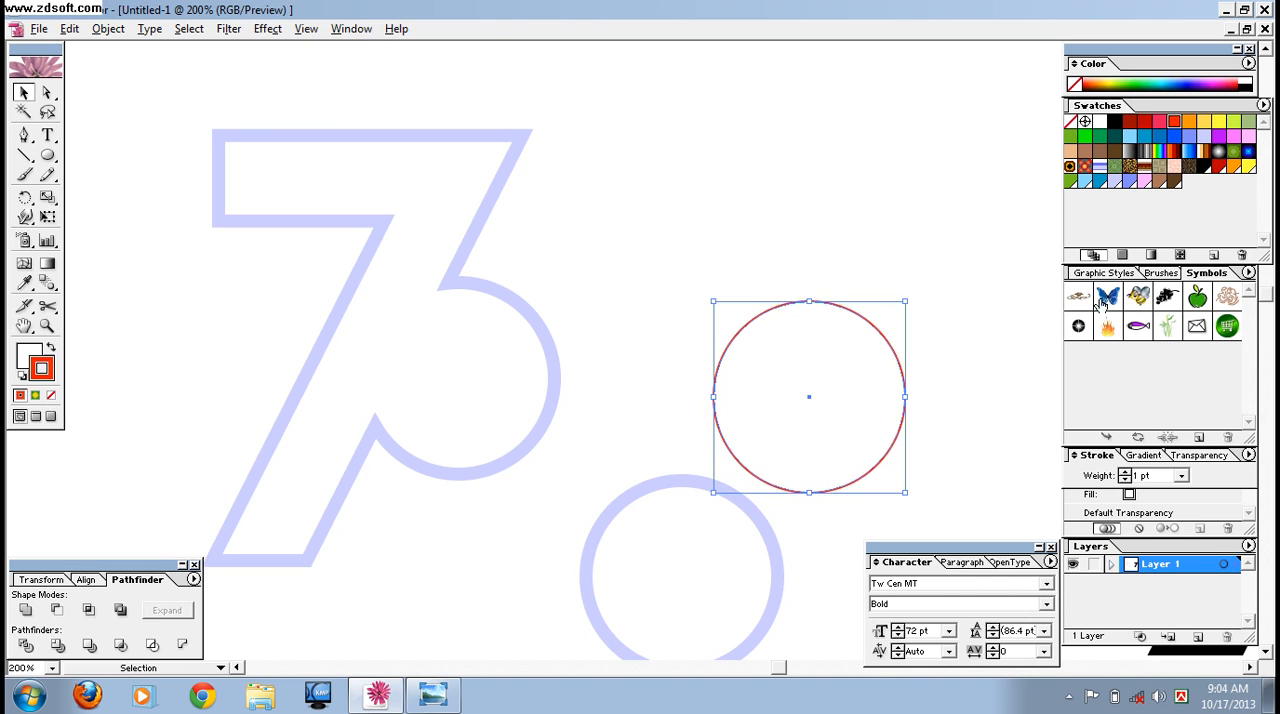
pyautogui.click(51, 395)
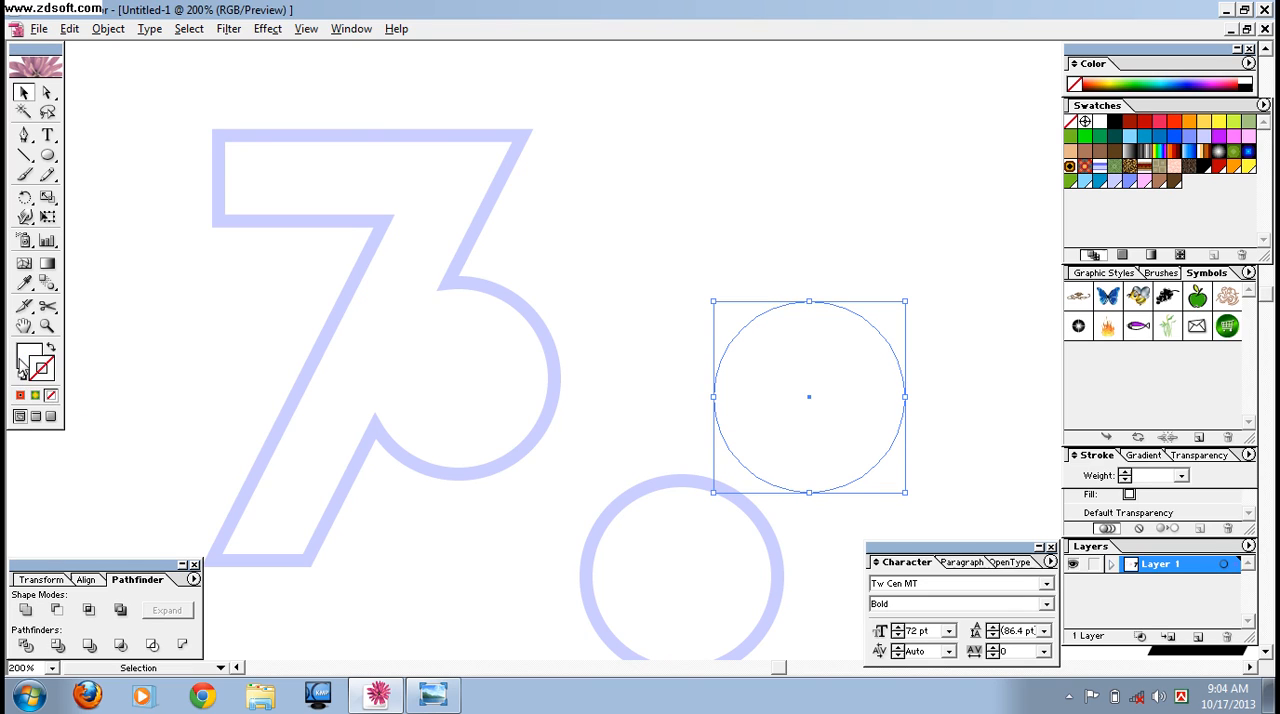
pyautogui.click(1174, 126)
# Resize the red circle to fit within the round part of the outlined 7 and center it there.
pyautogui.moveTo(903, 492); pyautogui.dragTo(849, 435)
pyautogui.moveTo(778, 373); pyautogui.dragTo(461, 391)
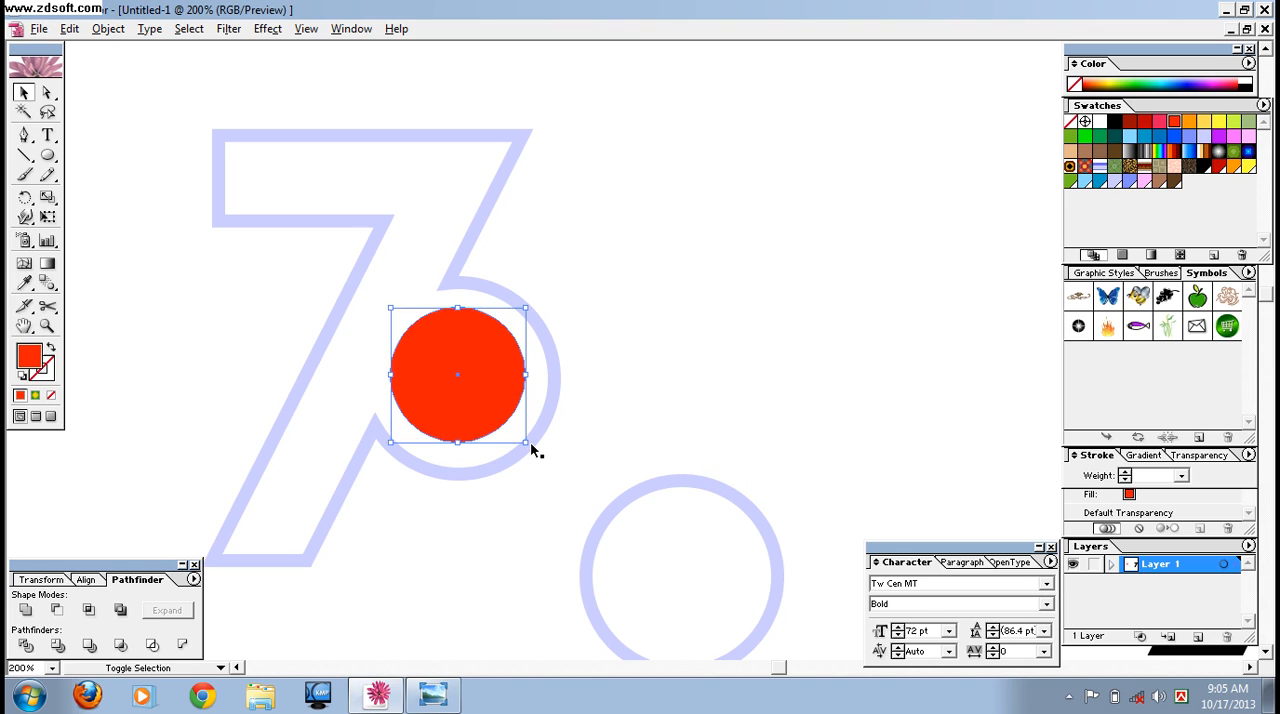
pyautogui.moveTo(527, 441); pyautogui.dragTo(557, 472)
pyautogui.moveTo(475, 390); pyautogui.dragTo(463, 374)
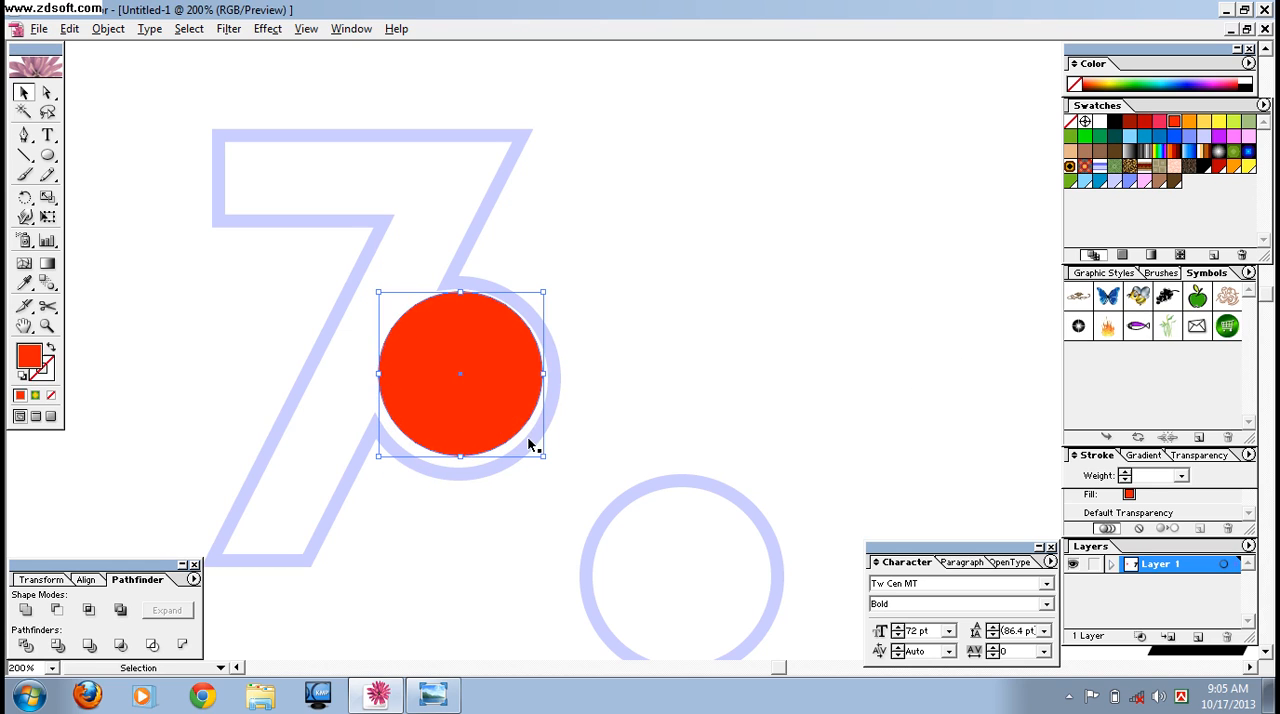
# Nudge the red circle slightly down and left inside the round part of the outlined 7.
pyautogui.press('Down')
pyautogui.press('Down')
pyautogui.press('Down')
pyautogui.press('Down')
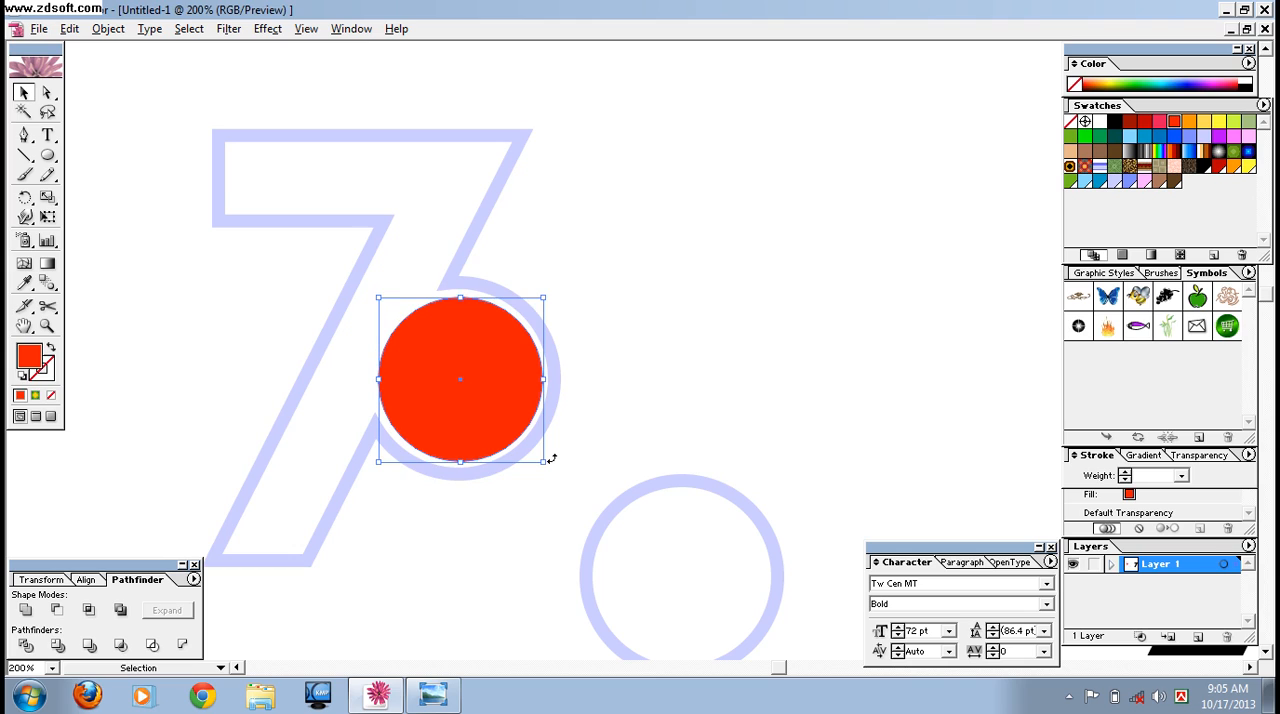
pyautogui.press('Up')
pyautogui.press('Up')
pyautogui.press('Left')
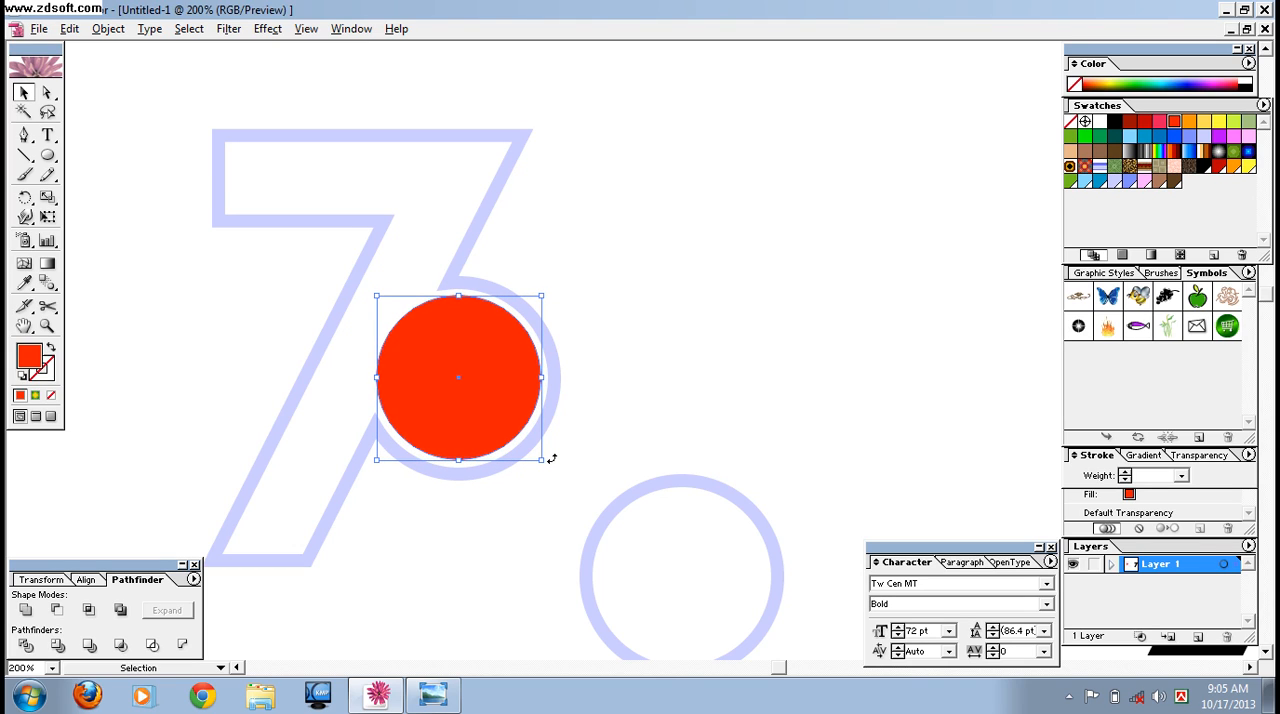
# Enlarge the red circle slightly and center it so an even, thin white gap separates it from the surrounding outline.
pyautogui.moveTo(537, 458); pyautogui.dragTo(543, 463)
pyautogui.press('Up')
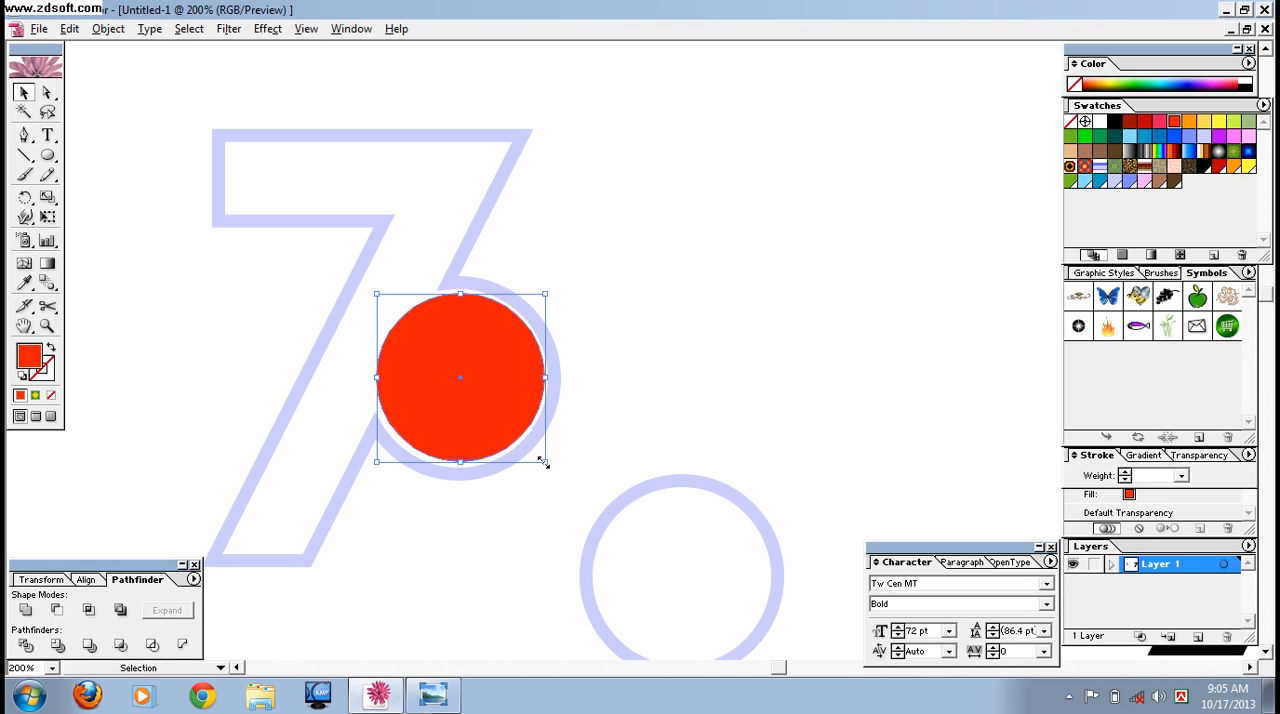
pyautogui.press('Down')
pyautogui.press('Up')
pyautogui.press('Left')
pyautogui.press('Down')
pyautogui.press('Left')
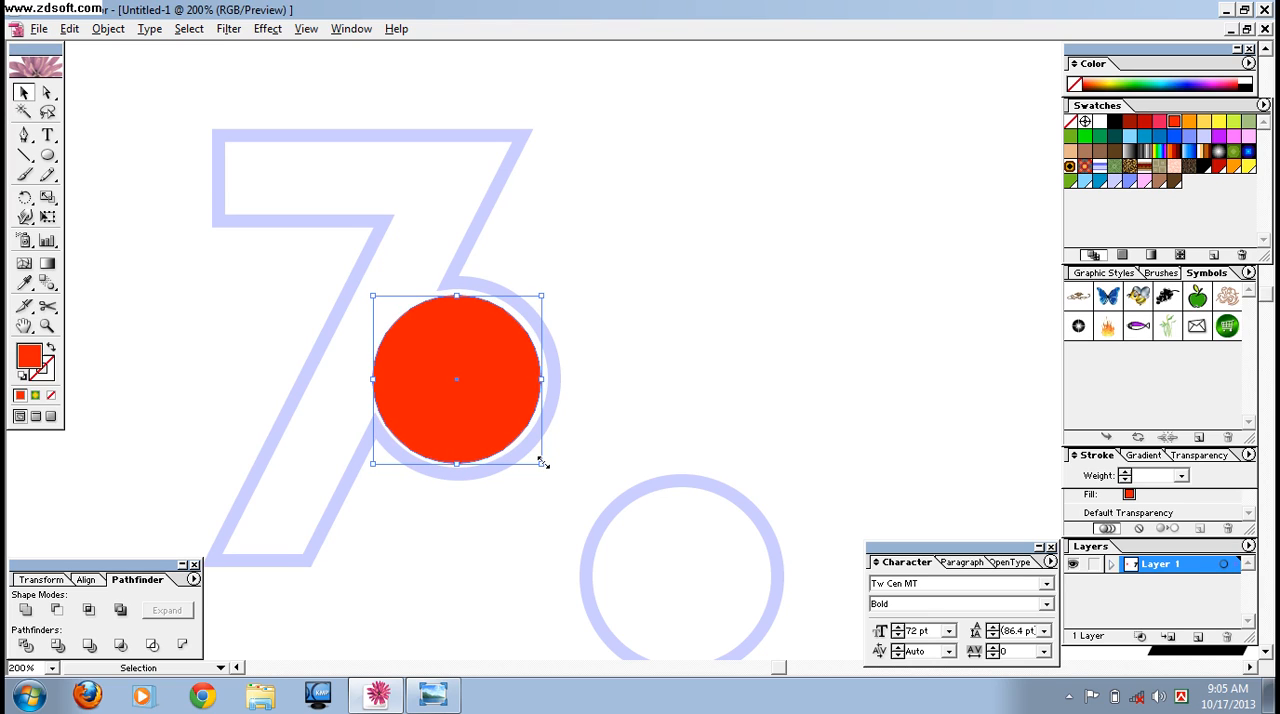
pyautogui.press('Up')
pyautogui.press('Right')
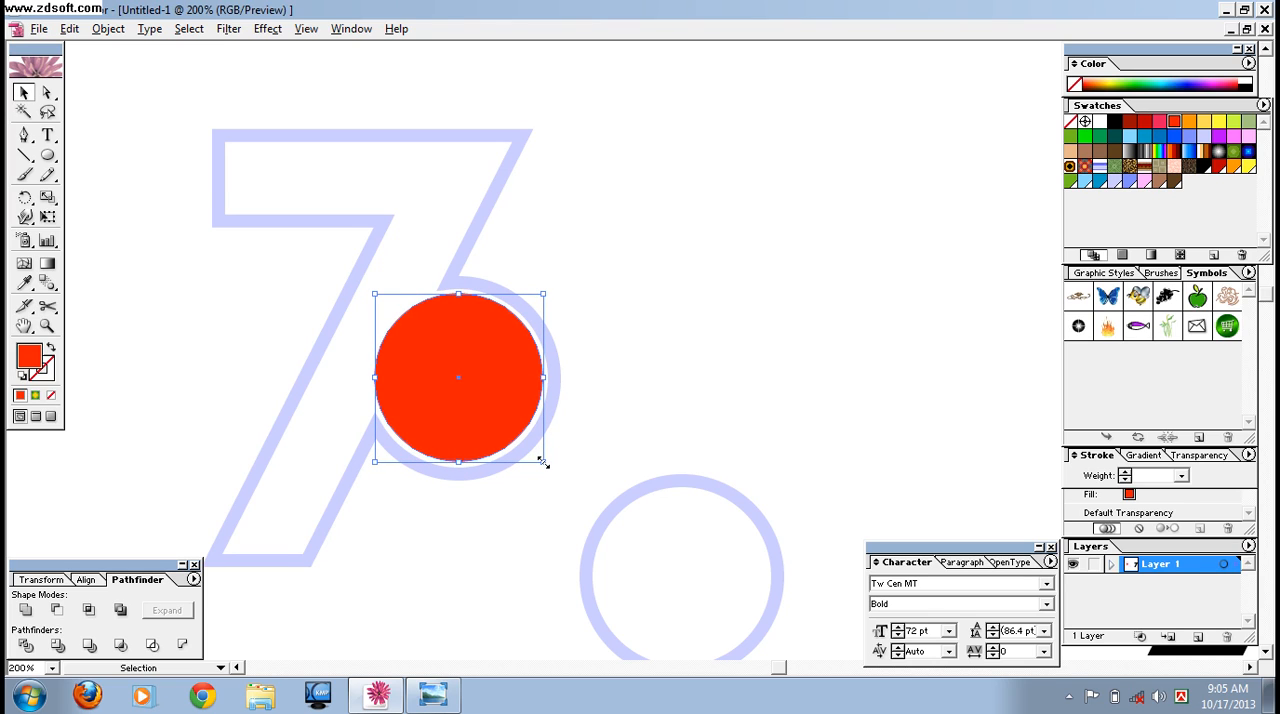
pyautogui.moveTo(546, 463); pyautogui.dragTo(547, 465)
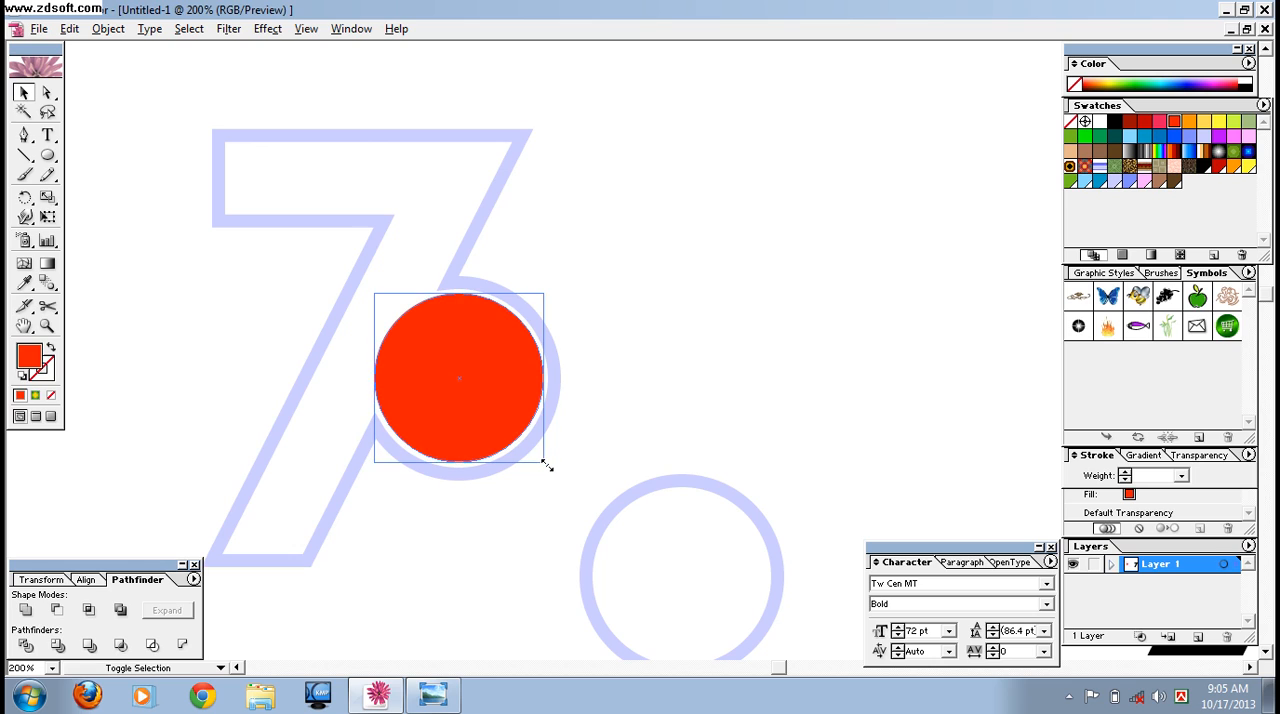
pyautogui.click(767, 422)
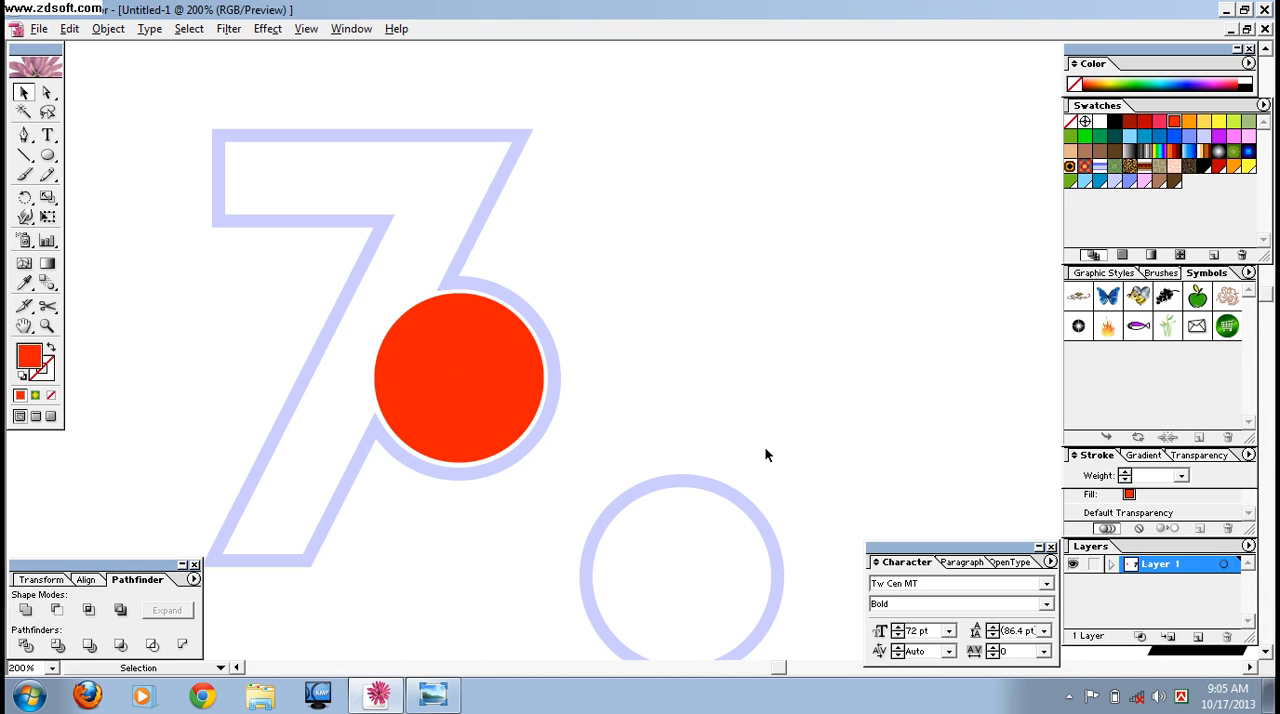
# Move the spare white circle up beside the 7 and remove its stroke.
pyautogui.moveTo(731, 543); pyautogui.dragTo(806, 377)
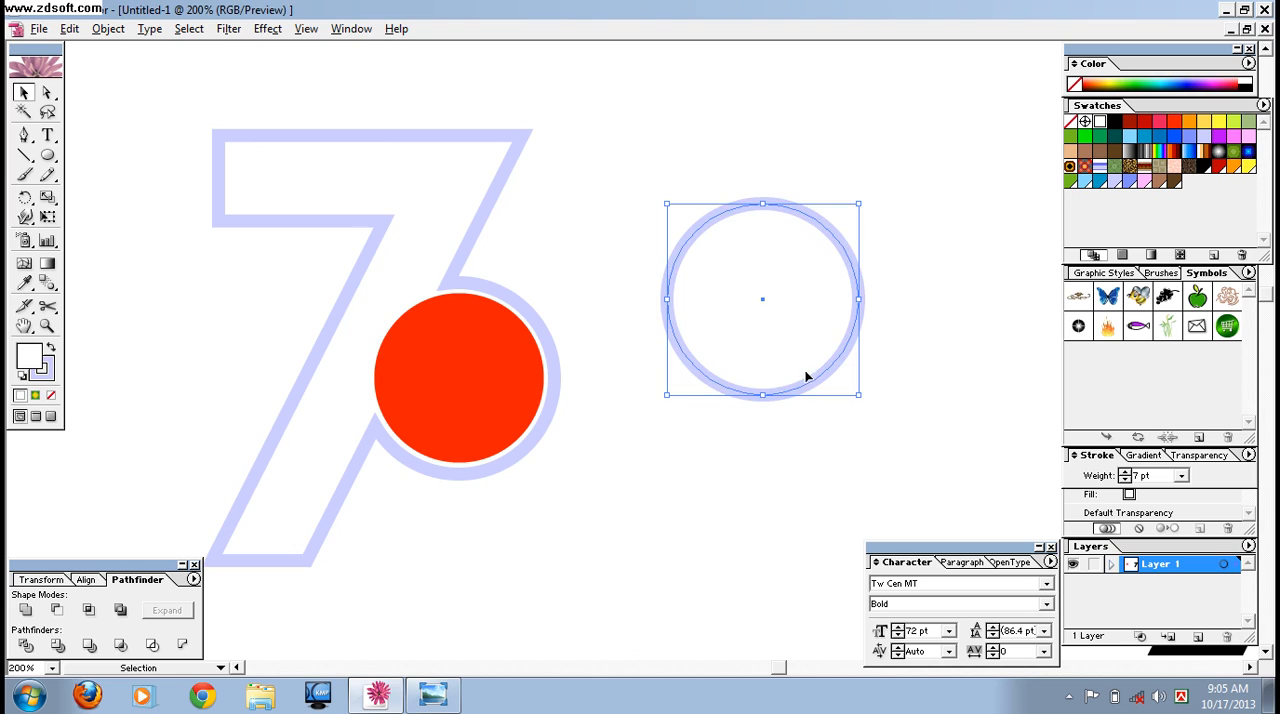
pyautogui.click(48, 377)
pyautogui.click(51, 396)
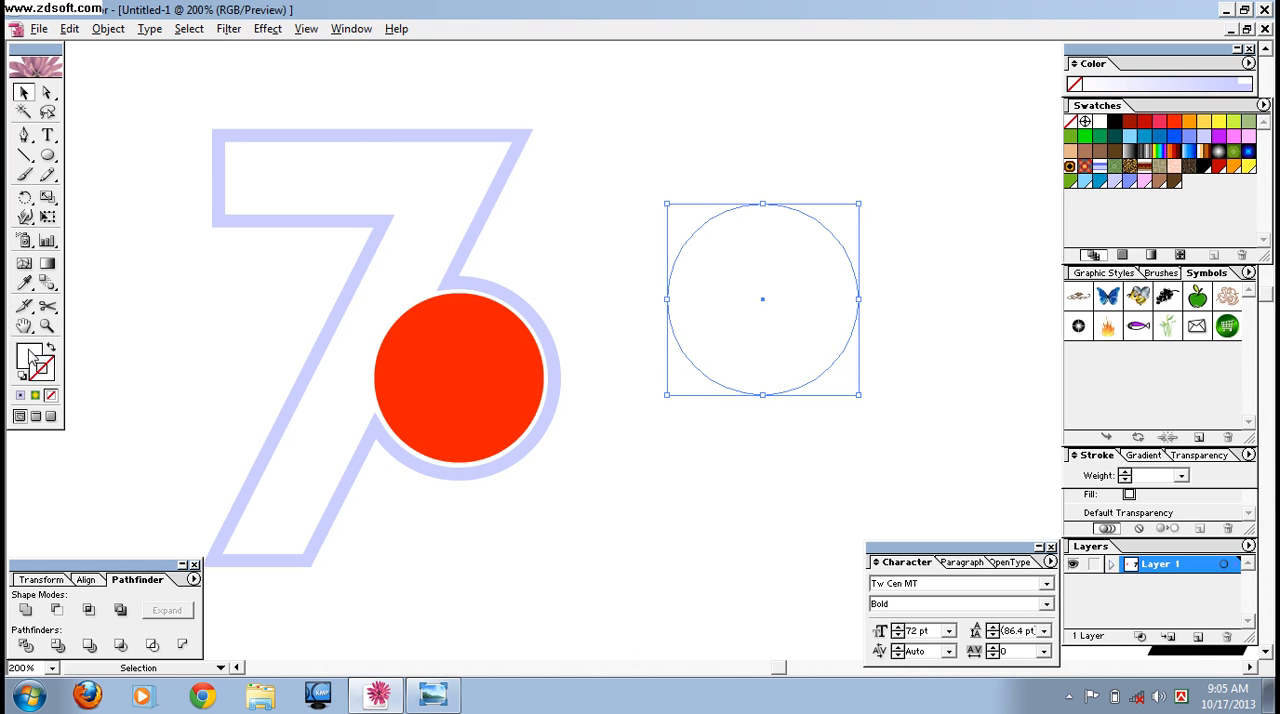
# Set the white circle's opacity to 31%.
pyautogui.click(30, 353)
pyautogui.click(1218, 456)
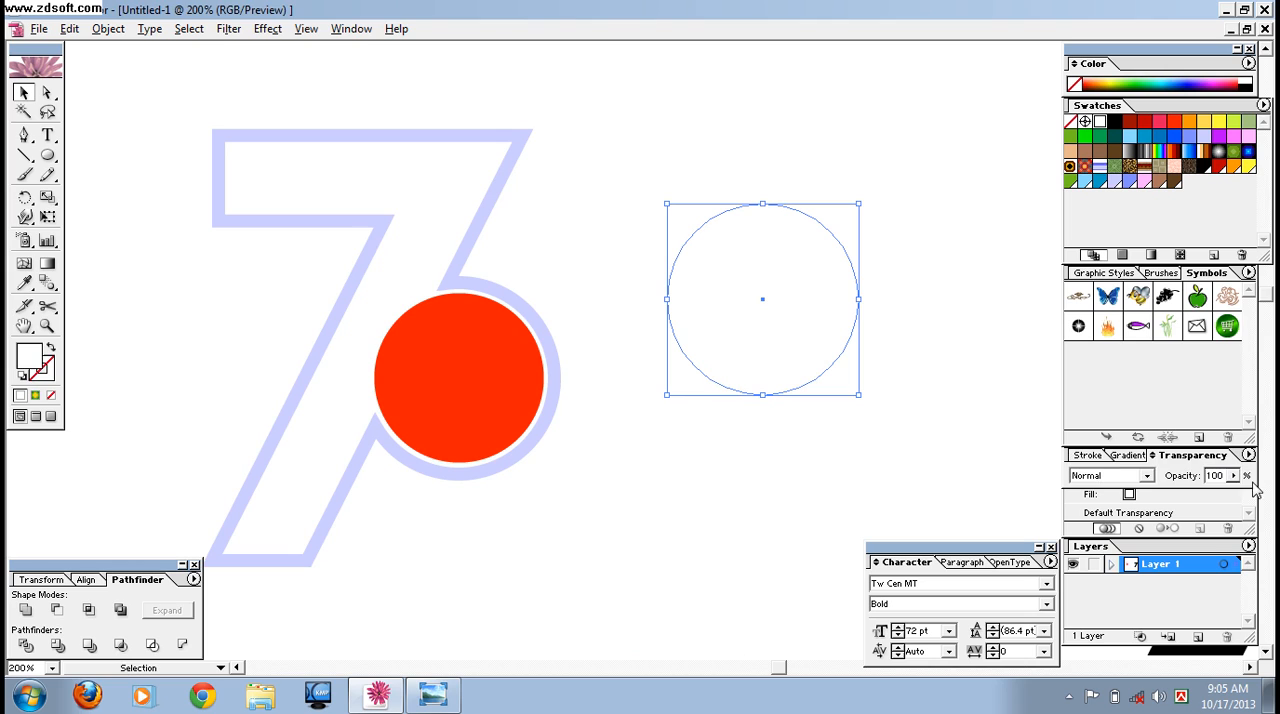
pyautogui.click(1234, 477)
pyautogui.moveTo(1237, 486); pyautogui.dragTo(1176, 497)
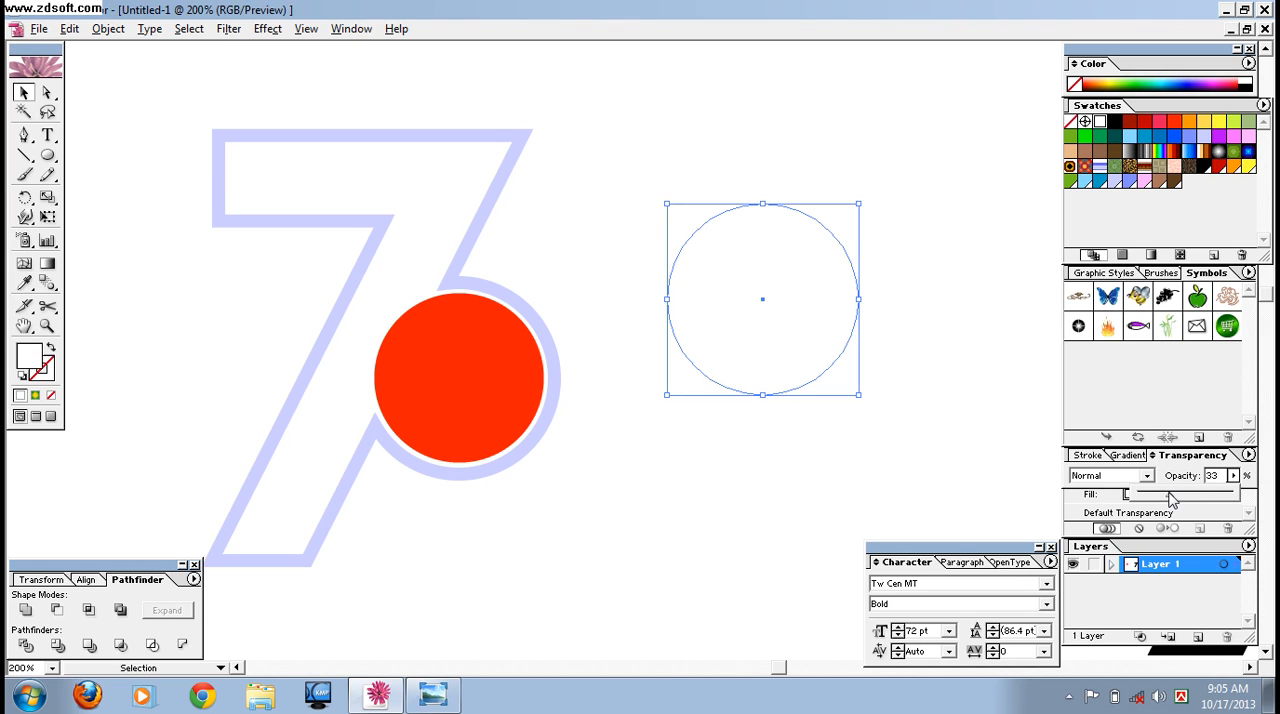
pyautogui.moveTo(1170, 500); pyautogui.dragTo(1167, 500)
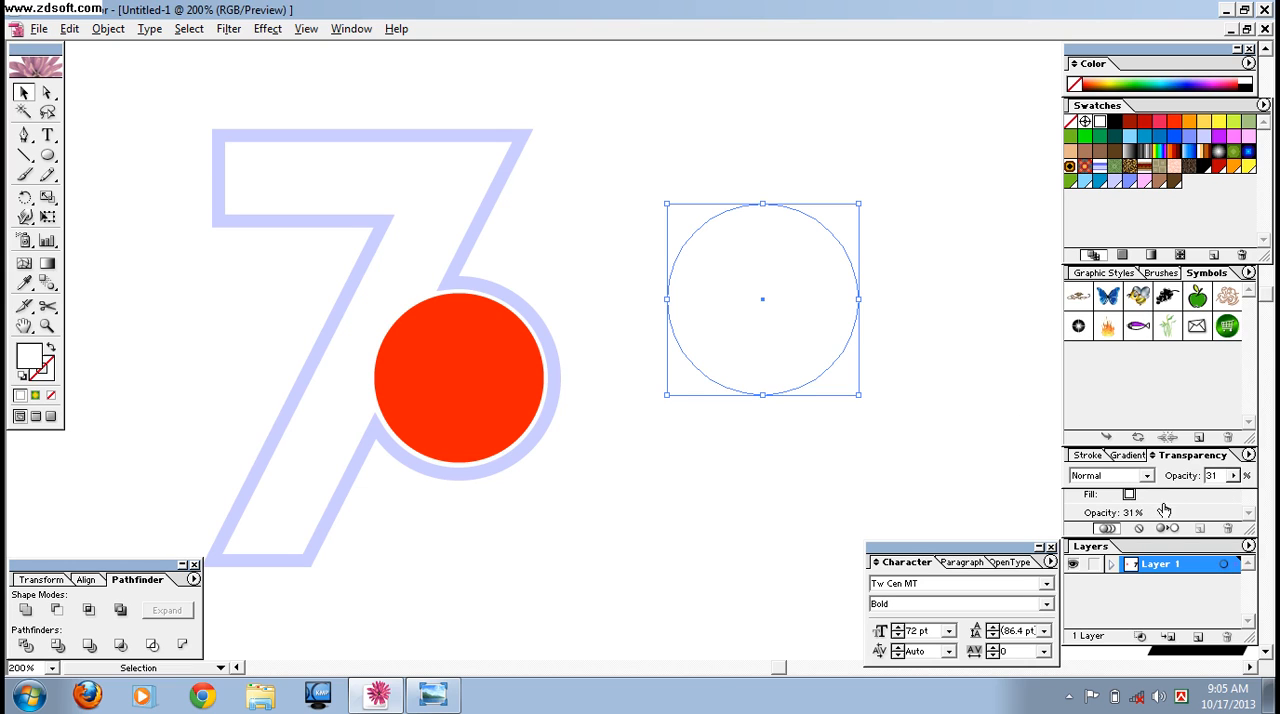
# Shrink the translucent white circle to about half the red circle's width and place it as a highlight near the red circle's top.
pyautogui.moveTo(852, 396); pyautogui.dragTo(747, 288)
pyautogui.moveTo(707, 248); pyautogui.dragTo(464, 340)
pyautogui.click(693, 387)
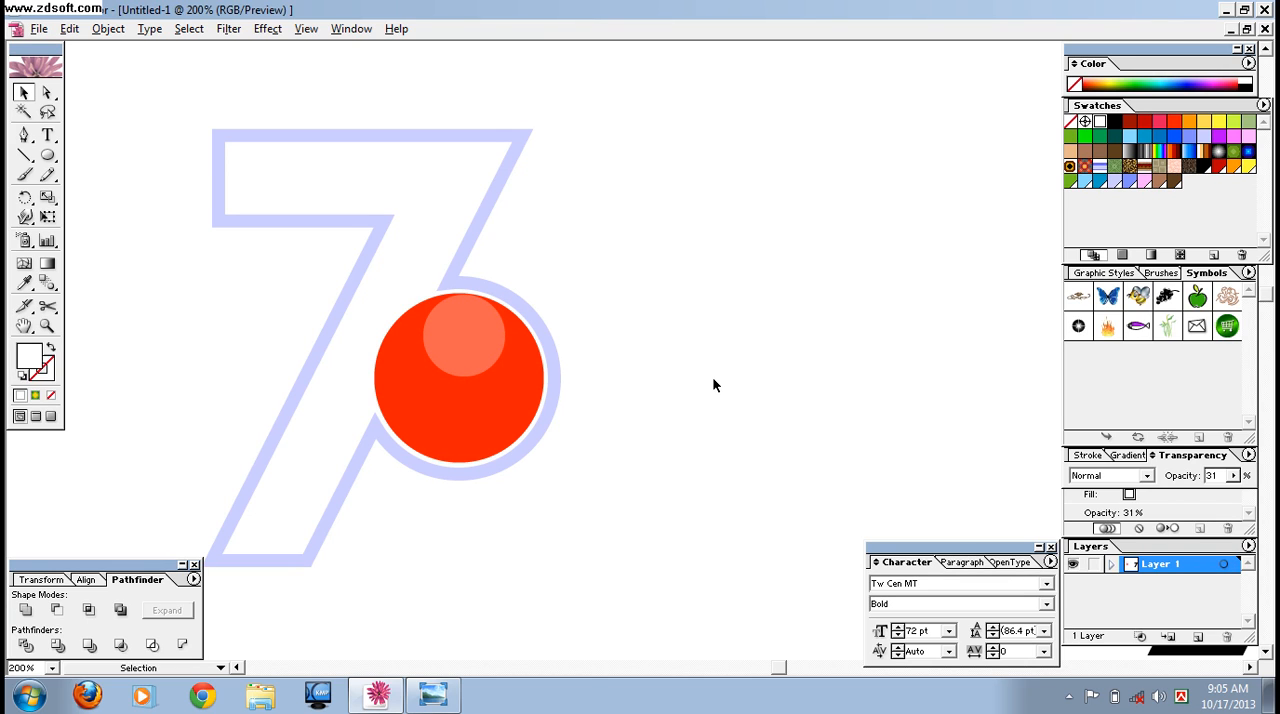
# Group the outlined 7, the red circle and its highlight.
pyautogui.hotkey('ctrl', '-')
pyautogui.hotkey('ctrl', '-')
pyautogui.moveTo(302, 231); pyautogui.dragTo(598, 462)
pyautogui.rightClick(527, 354)
pyautogui.click(574, 406)
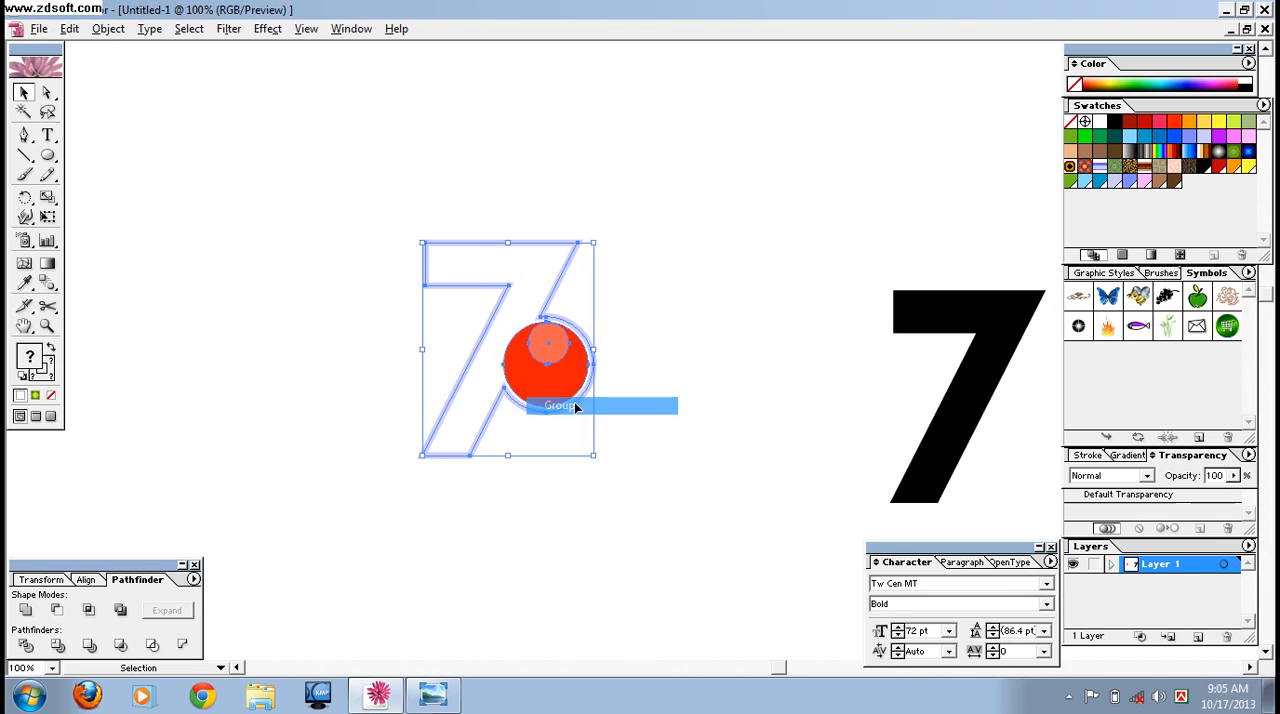
pyautogui.click(716, 415)
# Move the black 7 up beside the grouped logo and give it a 20 pt stroke.
pyautogui.moveTo(957, 438); pyautogui.dragTo(744, 326)
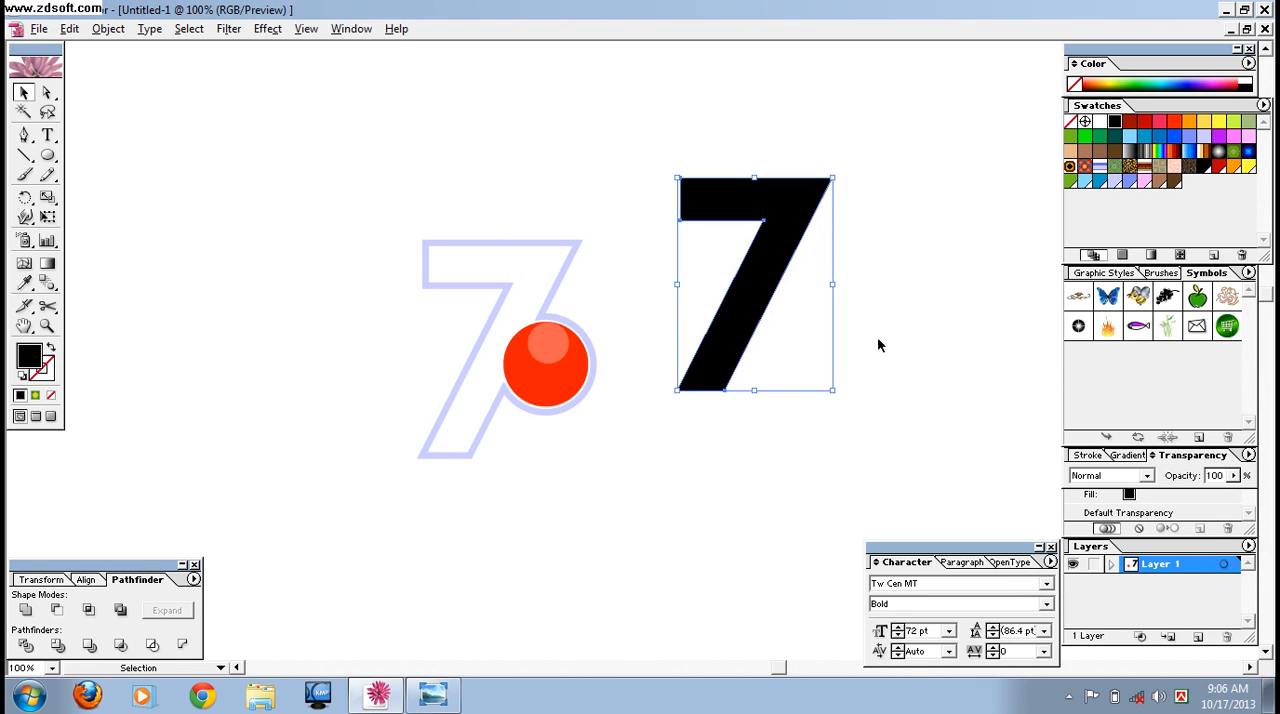
pyautogui.click(1088, 456)
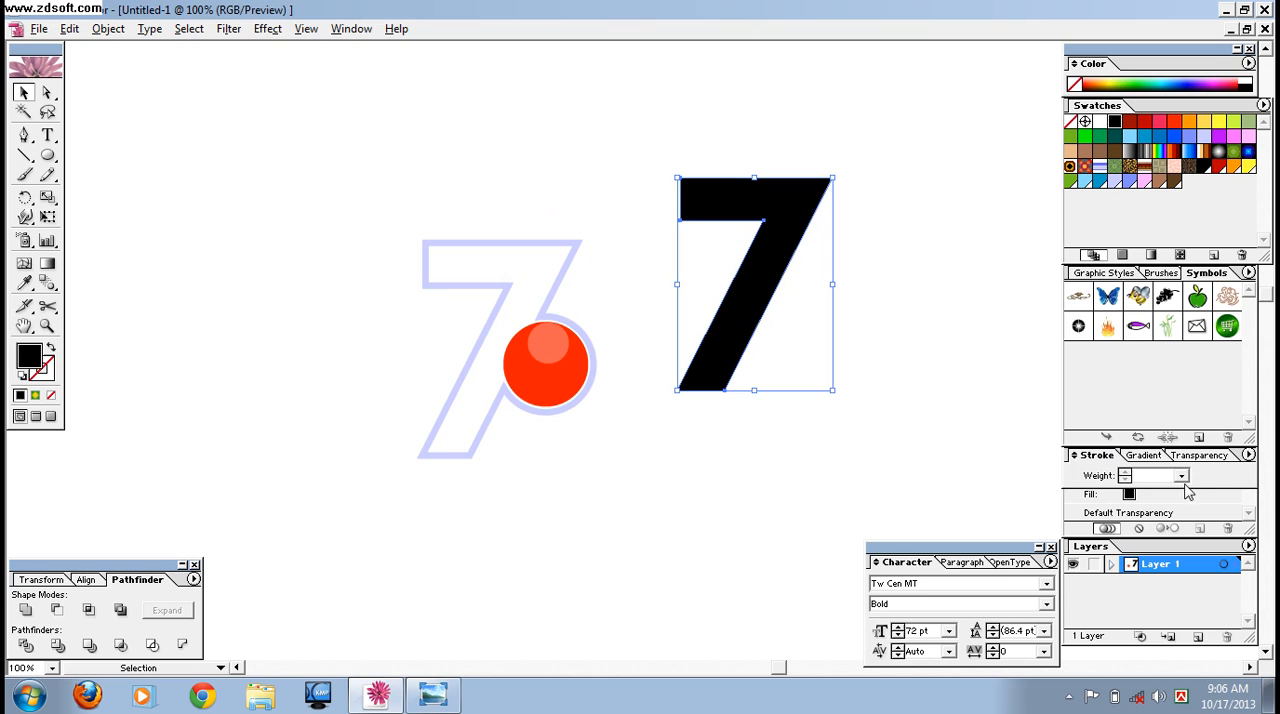
pyautogui.click(1181, 476)
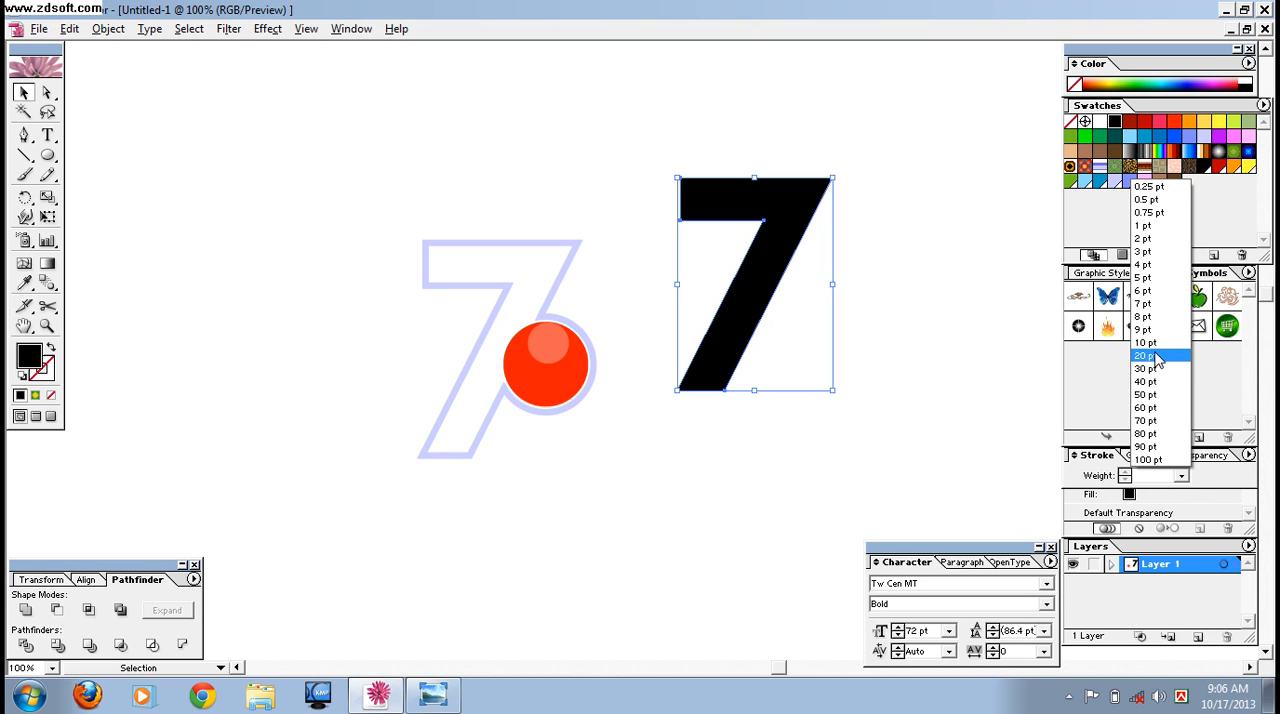
pyautogui.click(1146, 356)
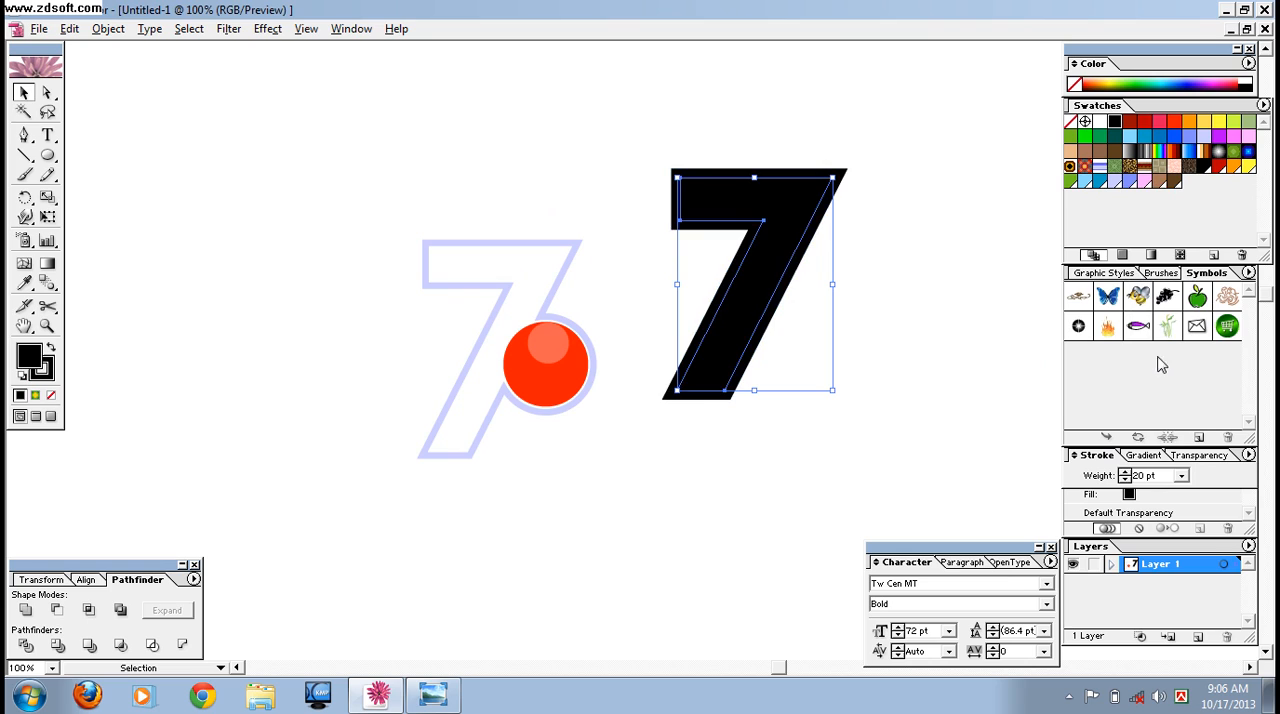
# Fill the black 7 with a medium green picked from the color spectrum.
pyautogui.click(1101, 140)
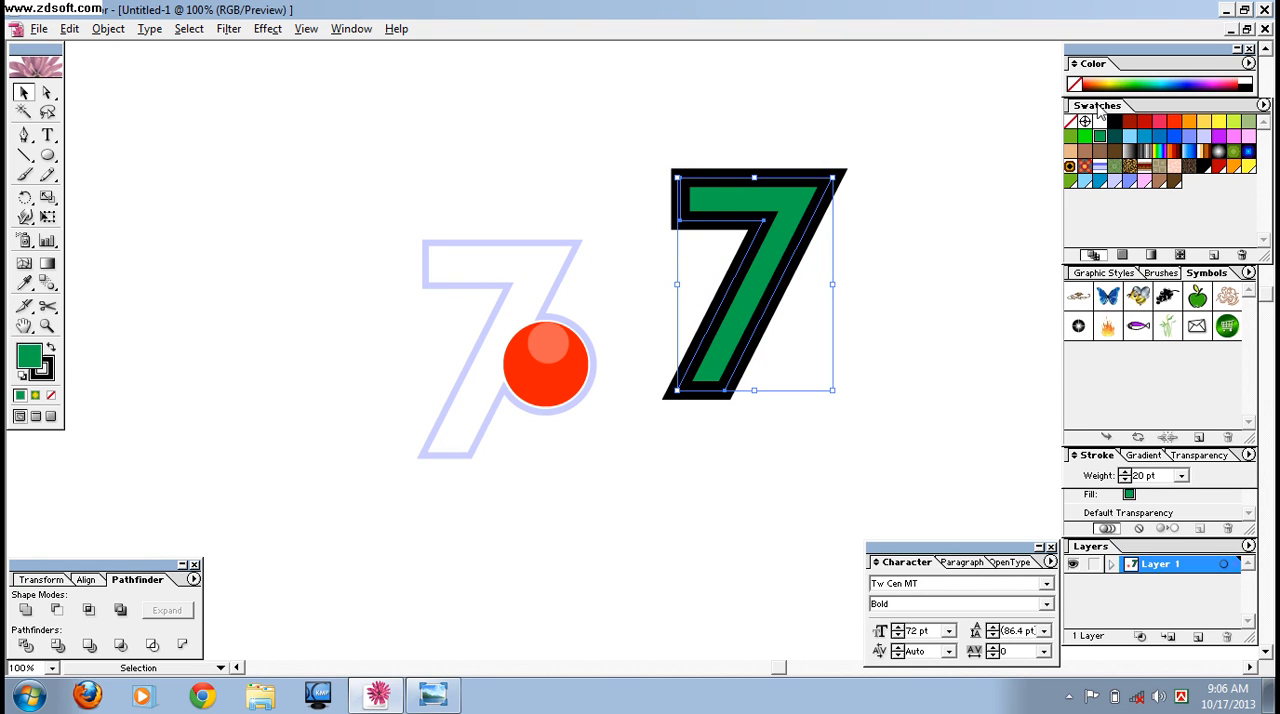
pyautogui.click(1148, 80)
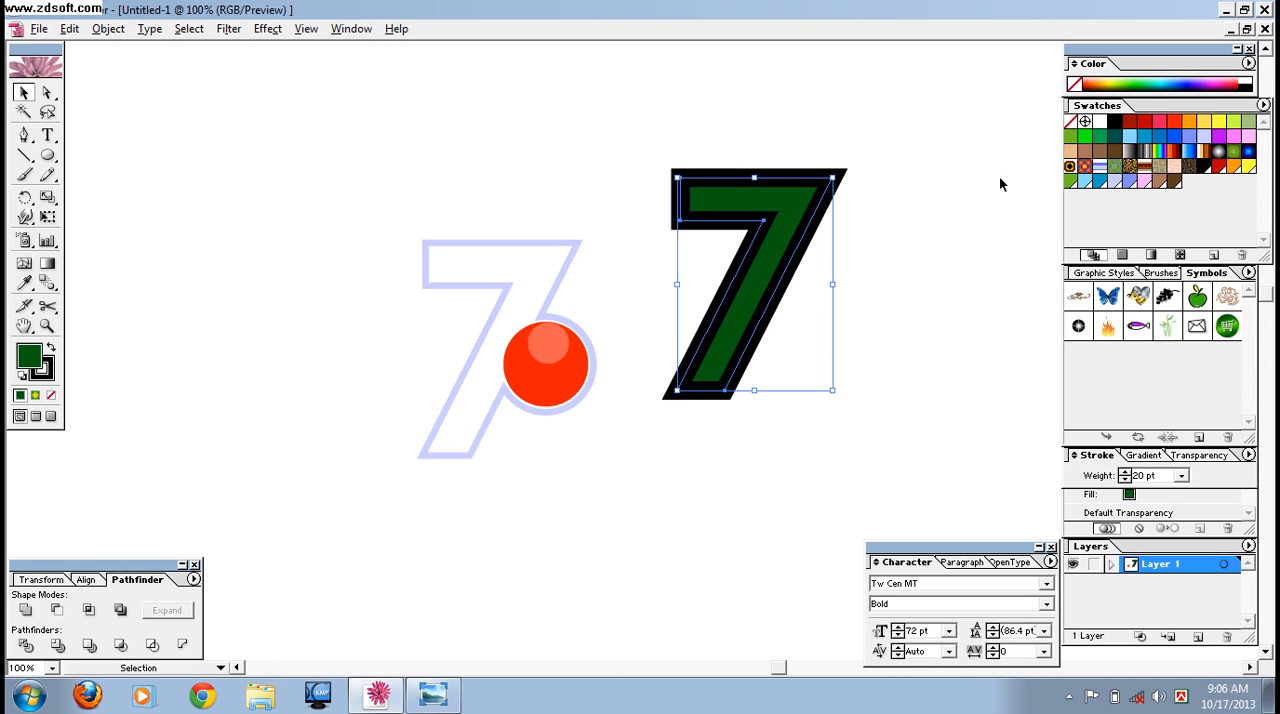
pyautogui.click(1147, 79)
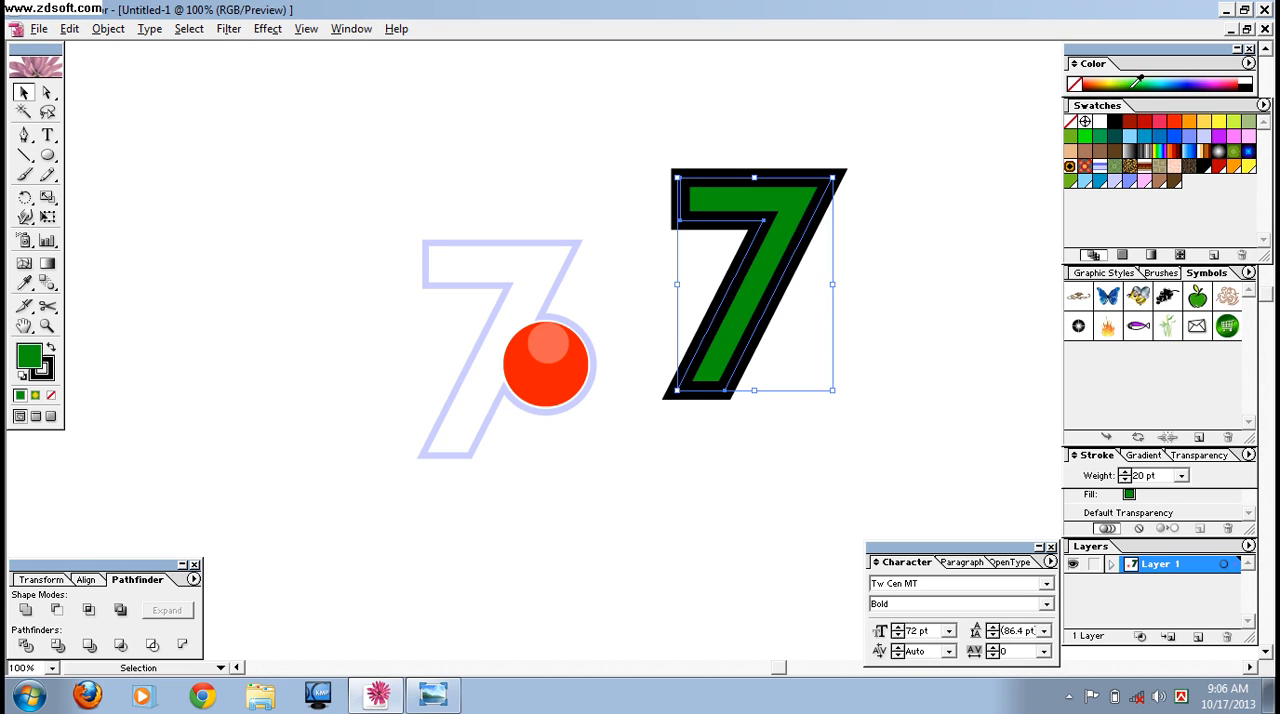
# Replace the black stroke on the 7 with a 20 pt green stroke matching its fill.
pyautogui.click(45, 376)
pyautogui.click(51, 395)
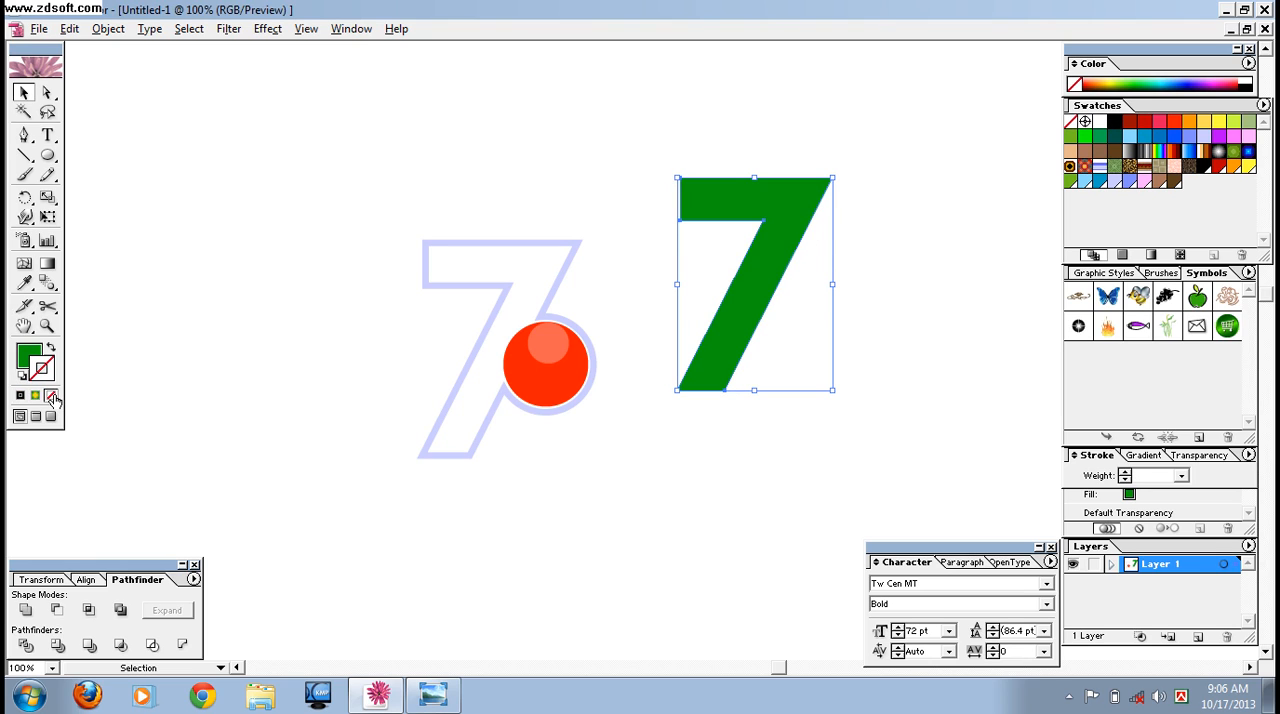
pyautogui.click(1148, 78)
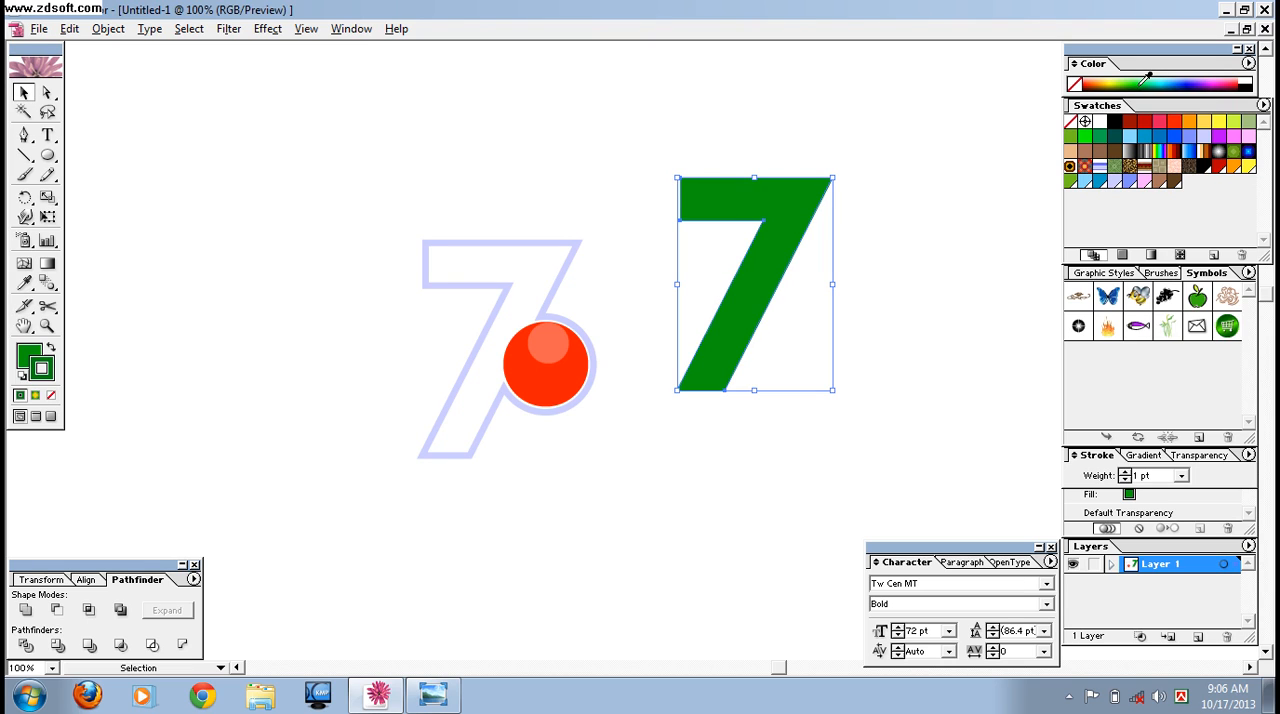
pyautogui.click(1183, 479)
pyautogui.click(1161, 350)
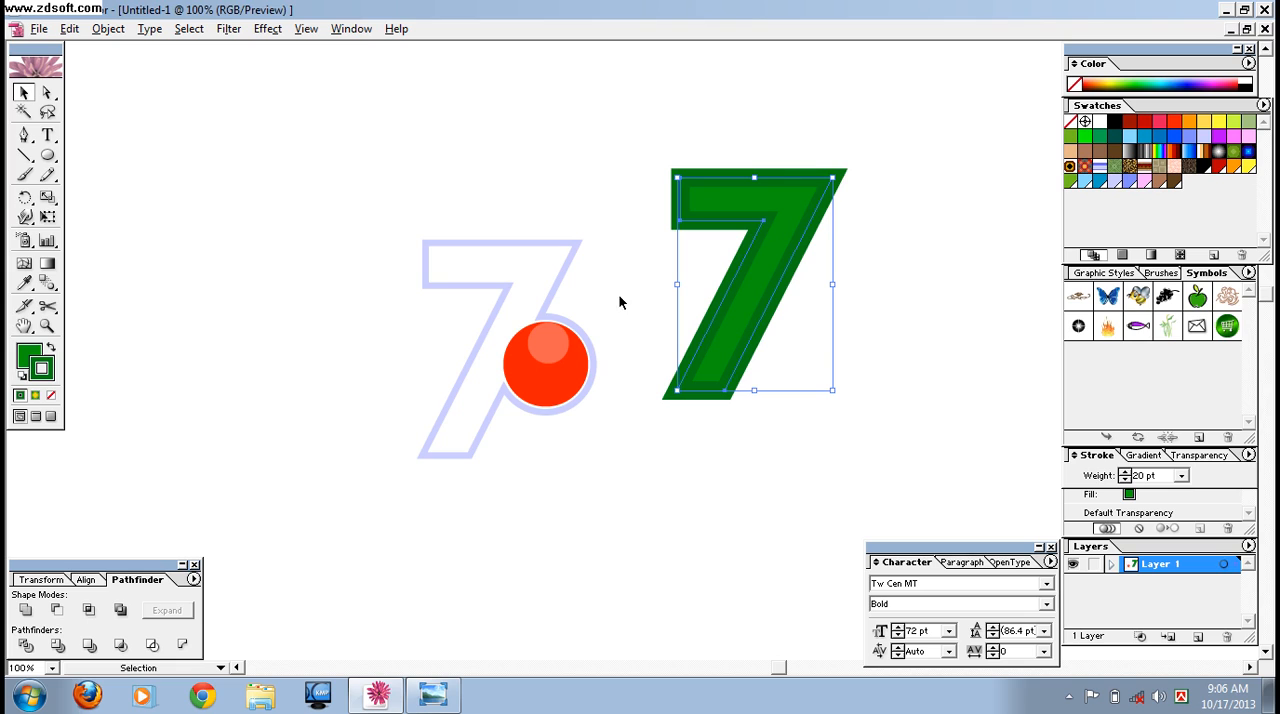
pyautogui.click(1151, 77)
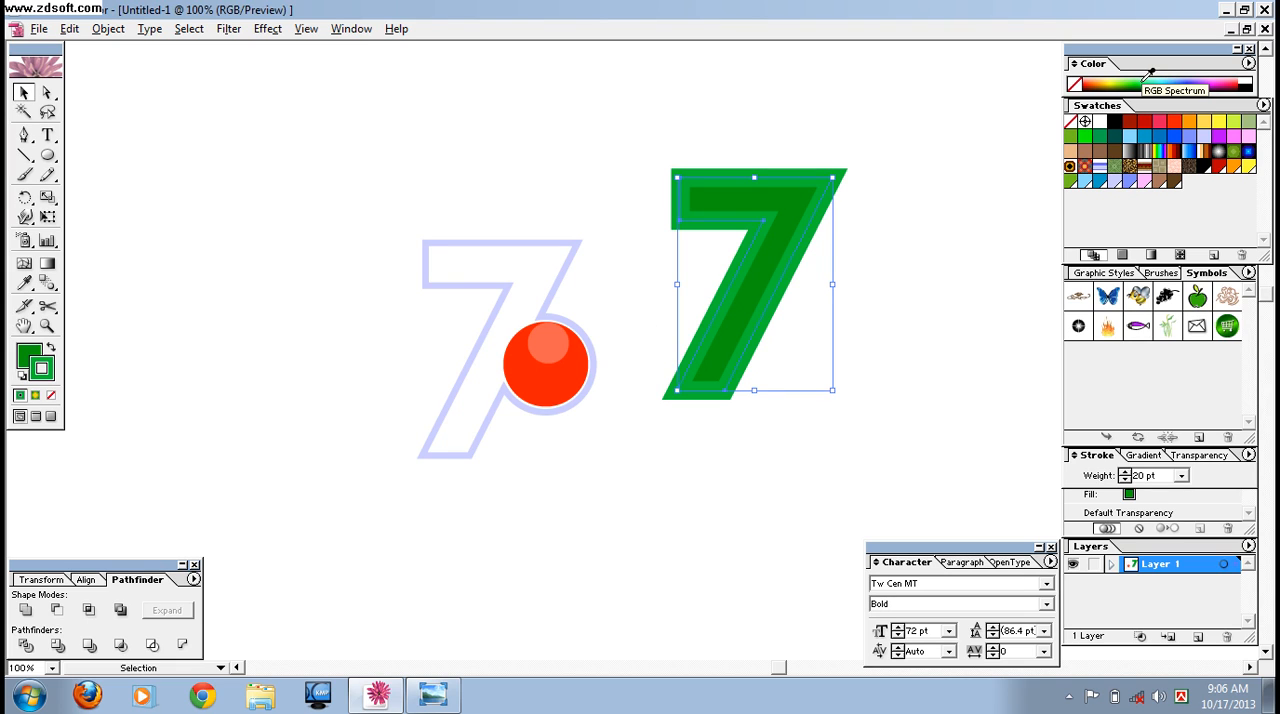
pyautogui.click(1150, 85)
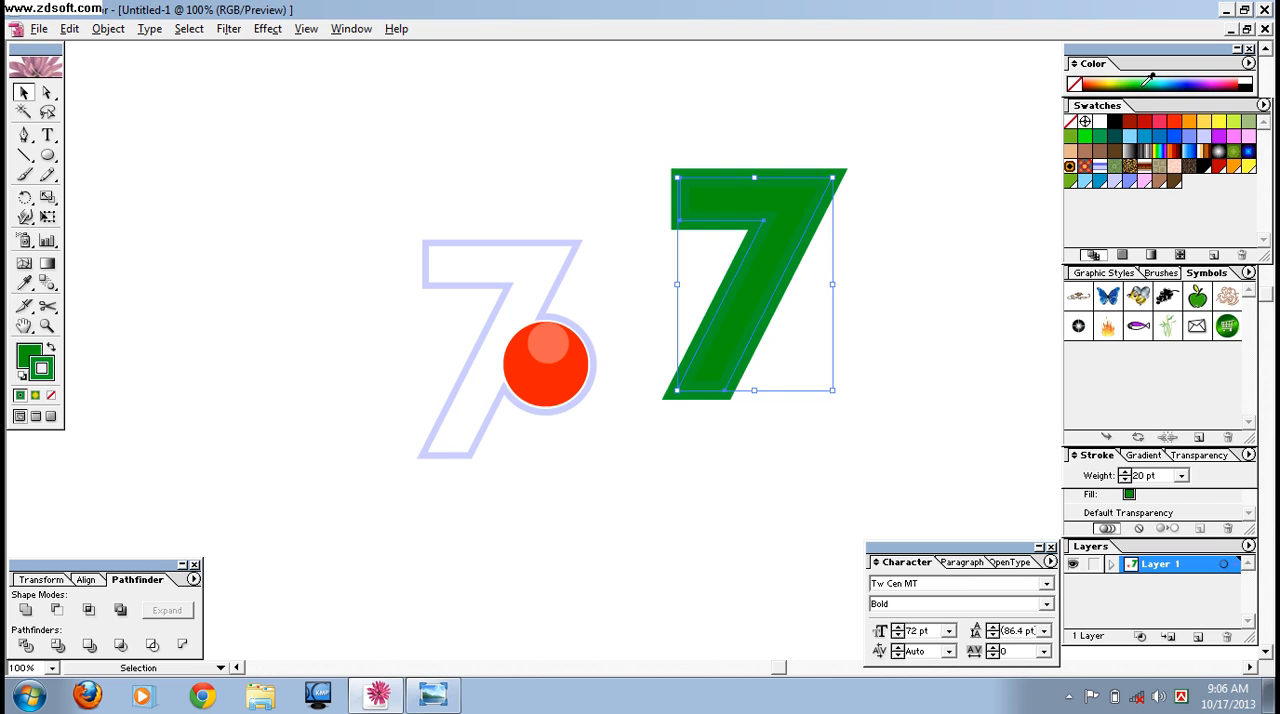
# Place the green 7 behind the outlined 7 and nudge it right and down so it shows as a border.
pyautogui.moveTo(790, 240); pyautogui.dragTo(532, 305)
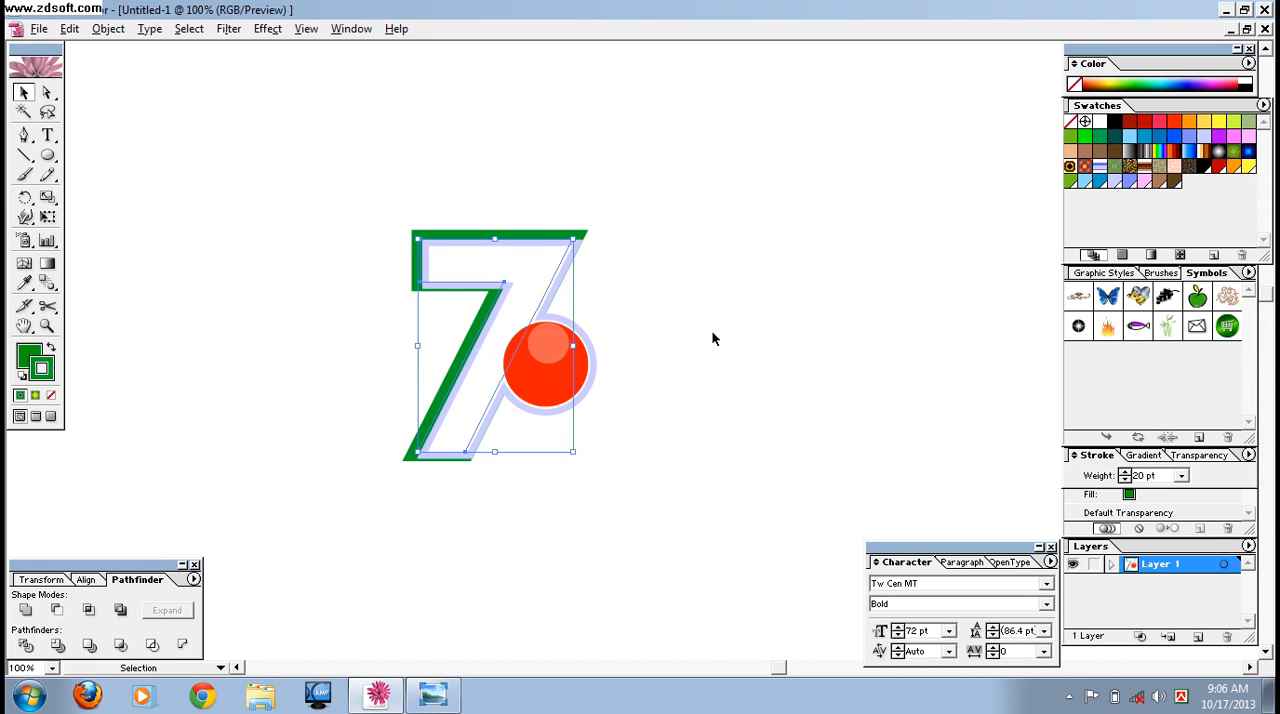
pyautogui.press('Right')
pyautogui.press('Right')
pyautogui.press('Right')
pyautogui.press('Right')
pyautogui.press('Right')
pyautogui.press('Right')
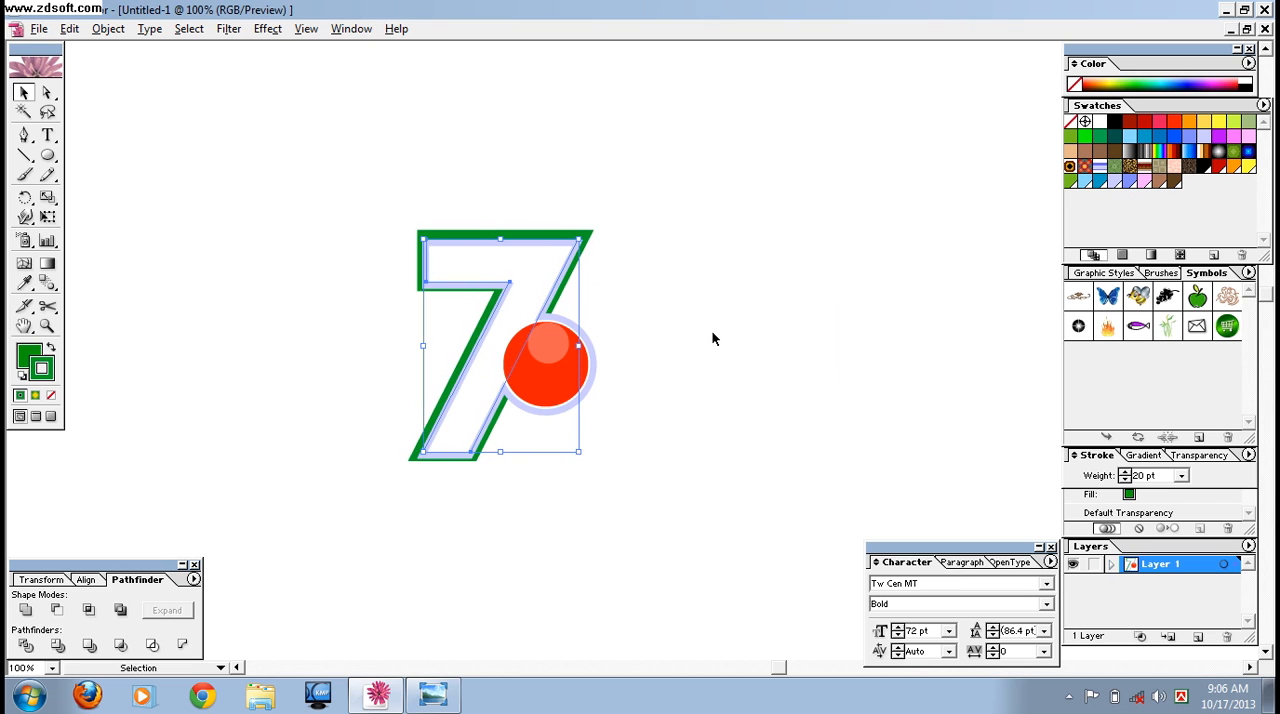
pyautogui.press('Down')
pyautogui.press('Down')
pyautogui.press('Down')
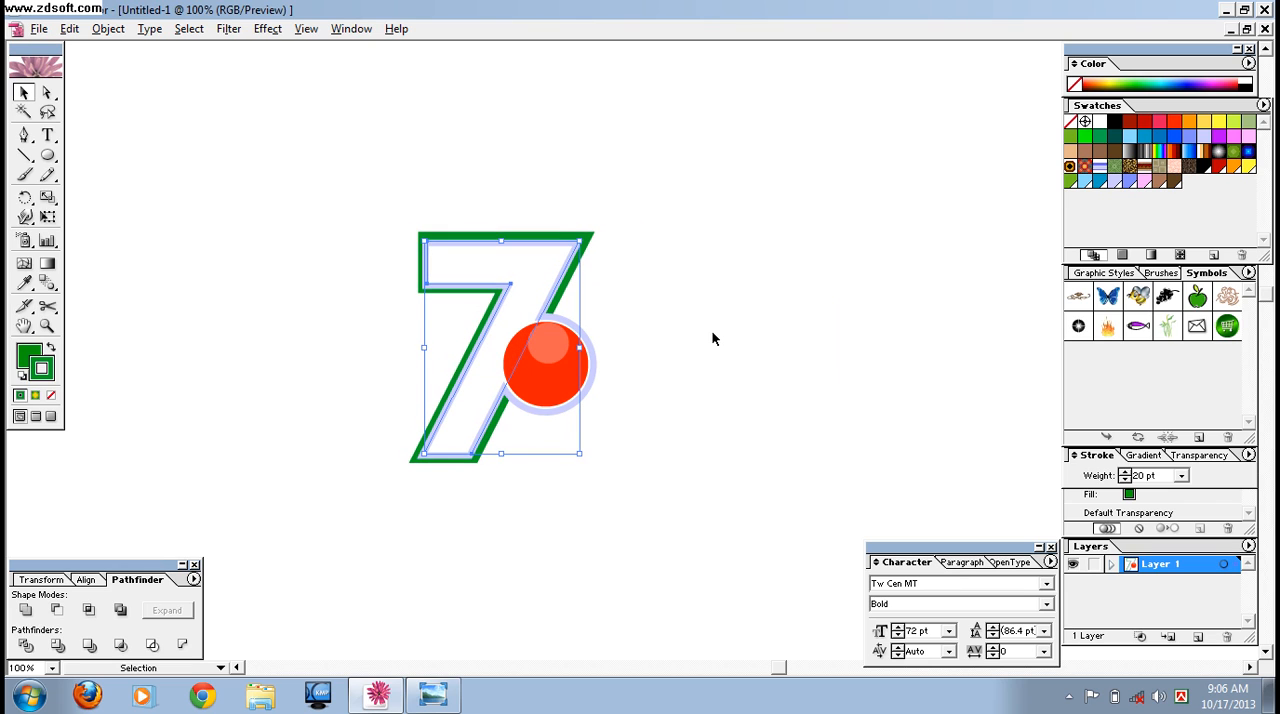
# Fine-tune the green 7's position until its border is even around the outlined 7.
pyautogui.press('Right')
pyautogui.press('Left')
pyautogui.press('Left')
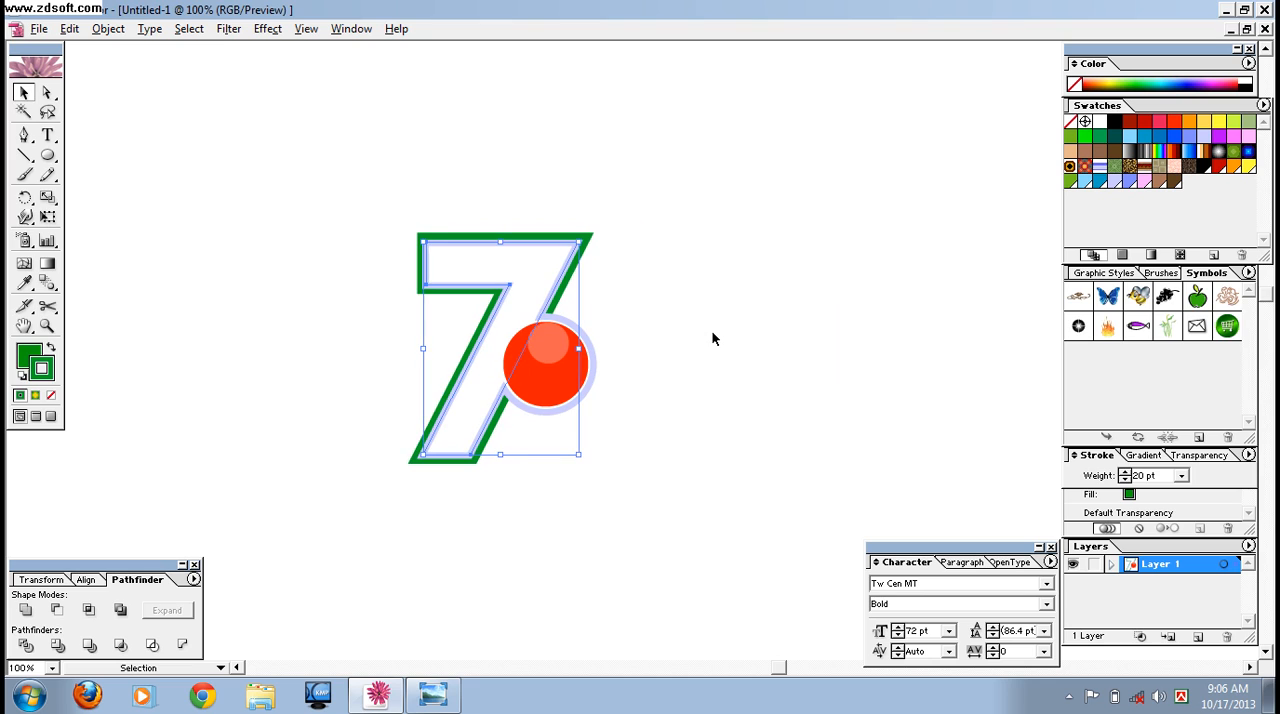
pyautogui.press('Up')
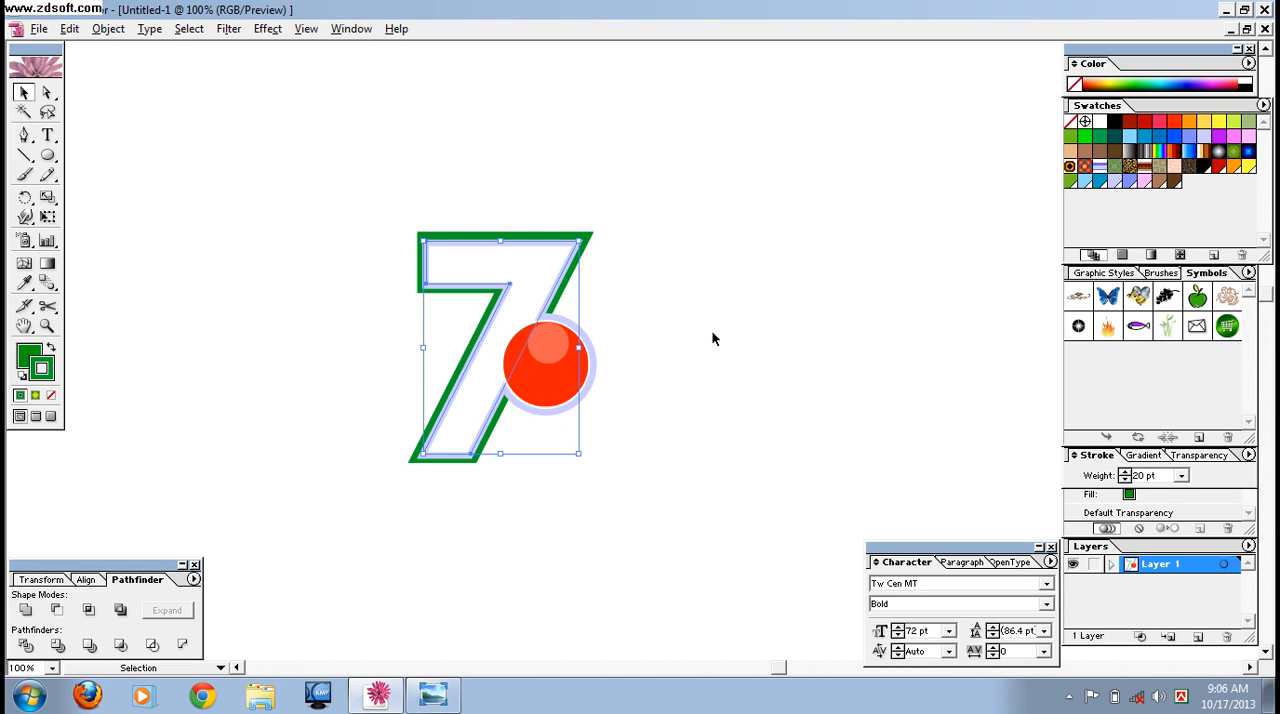
pyautogui.press('Down')
pyautogui.press('Down')
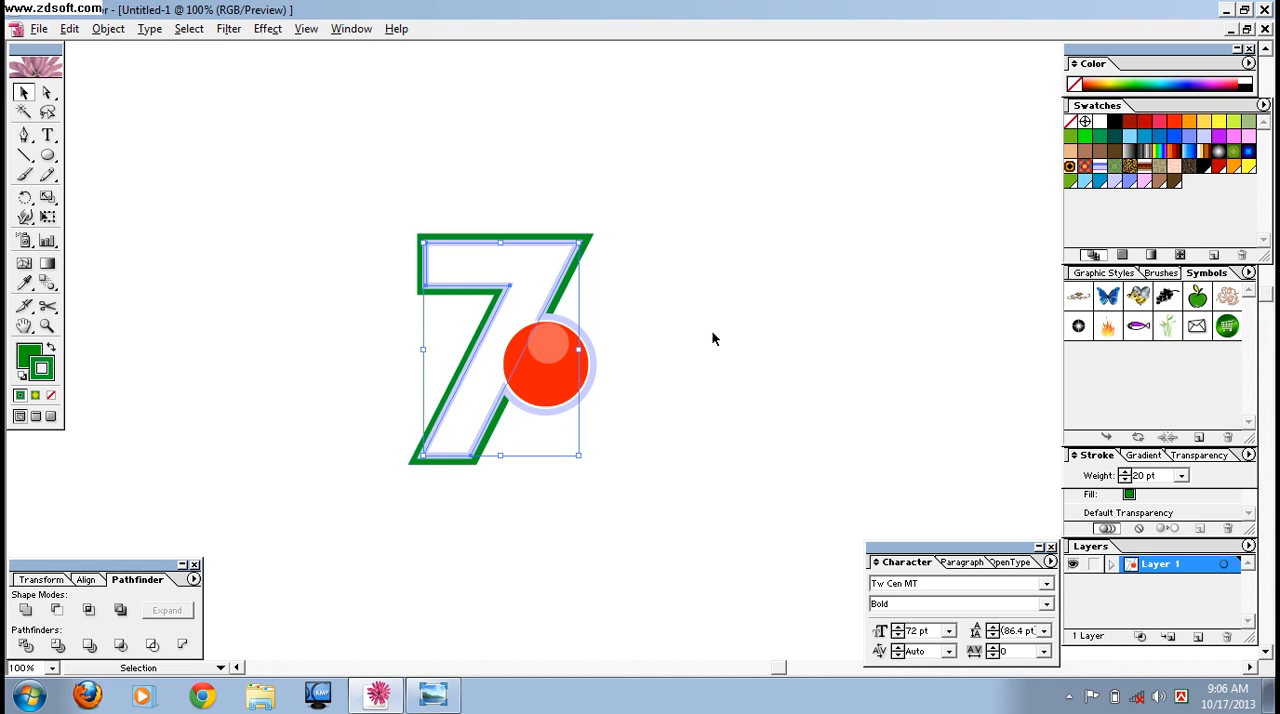
pyautogui.press('Right')
pyautogui.press('Left')
pyautogui.press('Left')
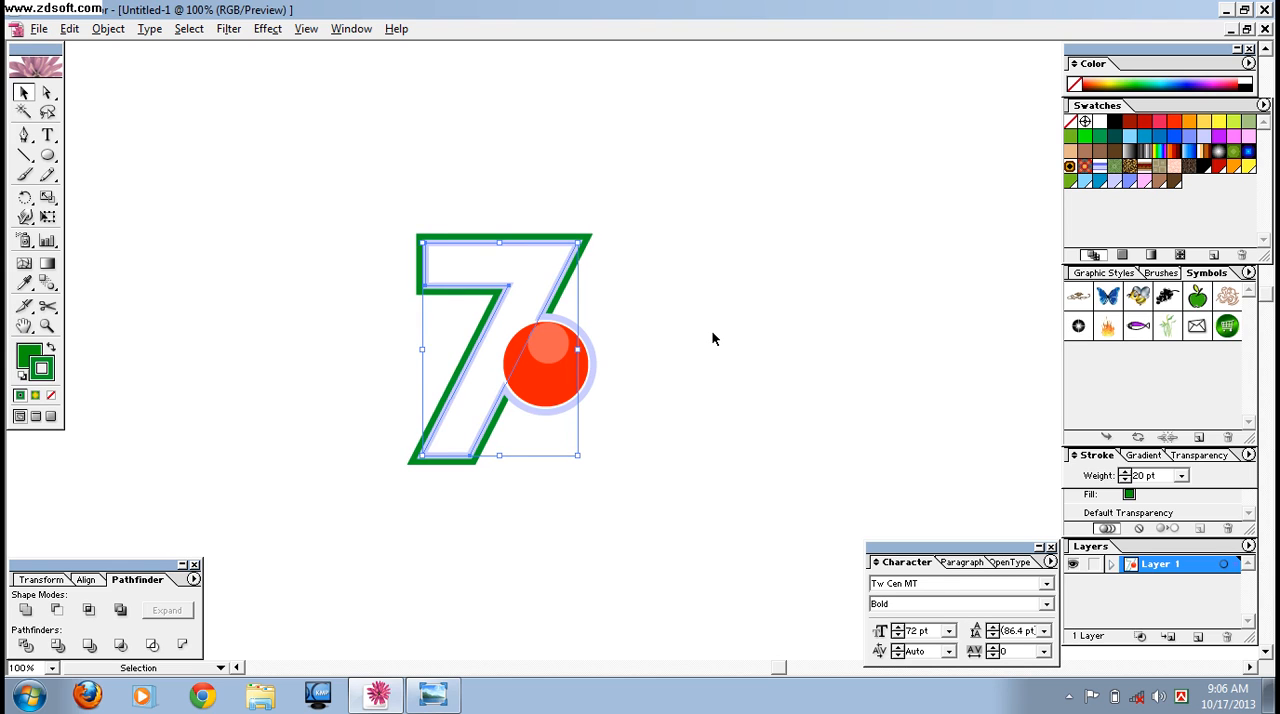
pyautogui.click(712, 338)
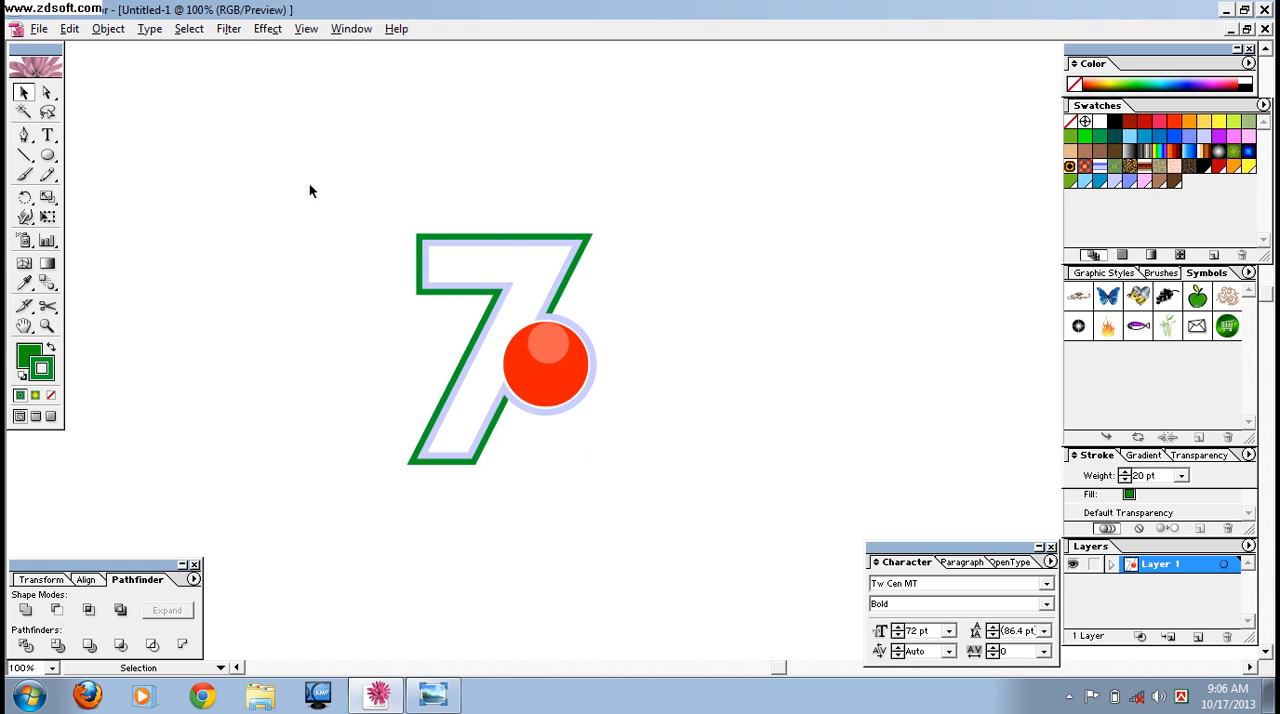
# Group the green 7 with the rest of the logo and move the group up and to the left.
pyautogui.moveTo(309, 184); pyautogui.dragTo(634, 448)
pyautogui.rightClick(577, 393)
pyautogui.click(645, 443)
pyautogui.click(715, 426)
pyautogui.moveTo(539, 359); pyautogui.dragTo(420, 314)
pyautogui.click(613, 424)
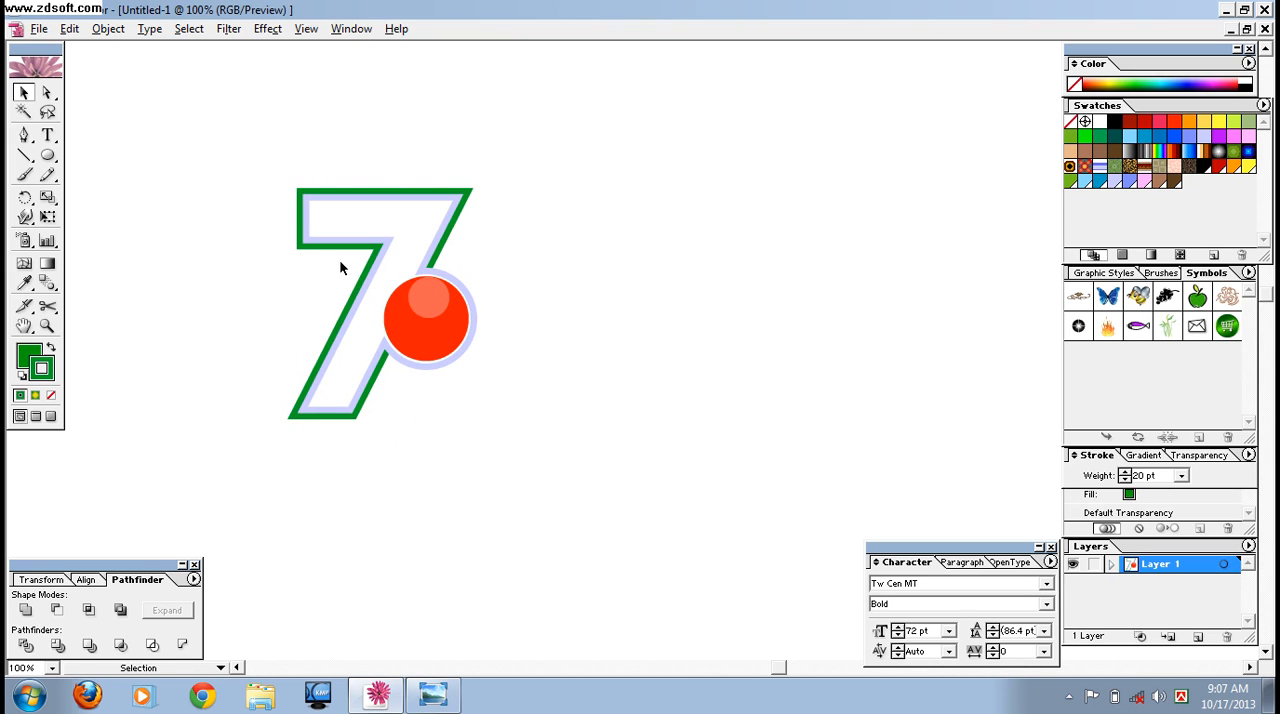
# Add a 72 pt Tw Cen MT Bold letter u beside the logo and convert it to outlines.
pyautogui.click(47, 138)
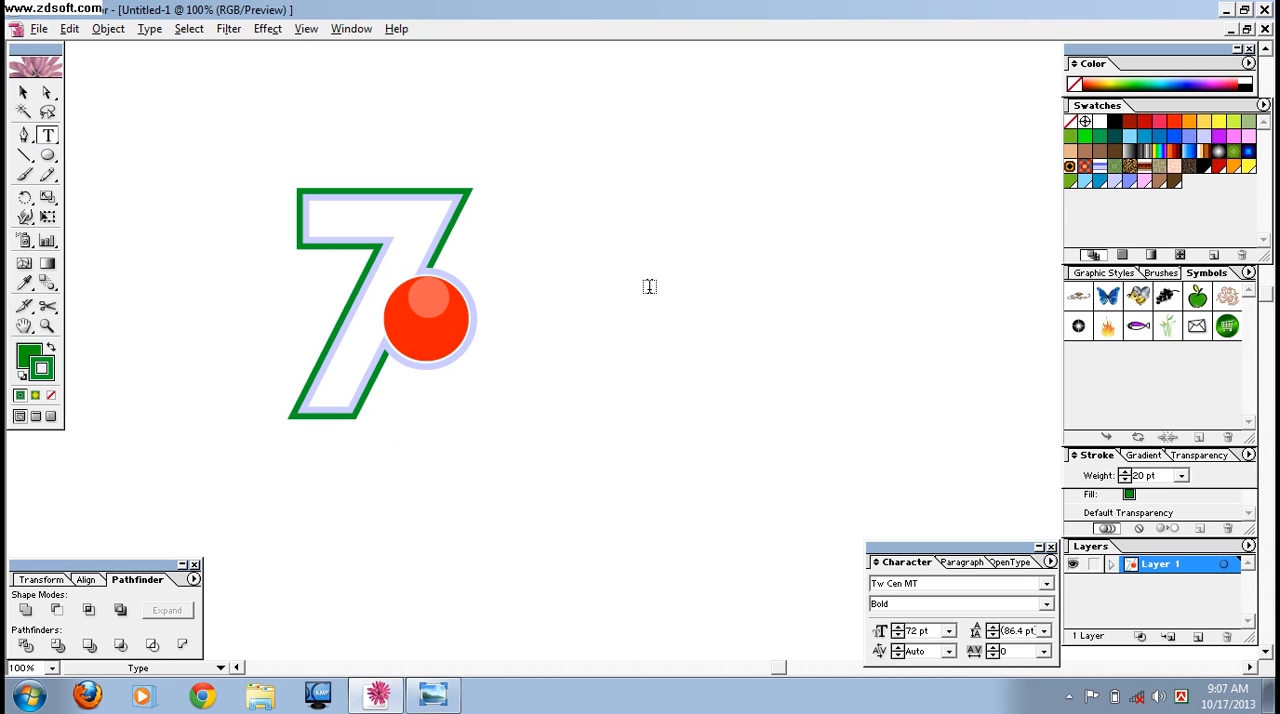
pyautogui.write('u')
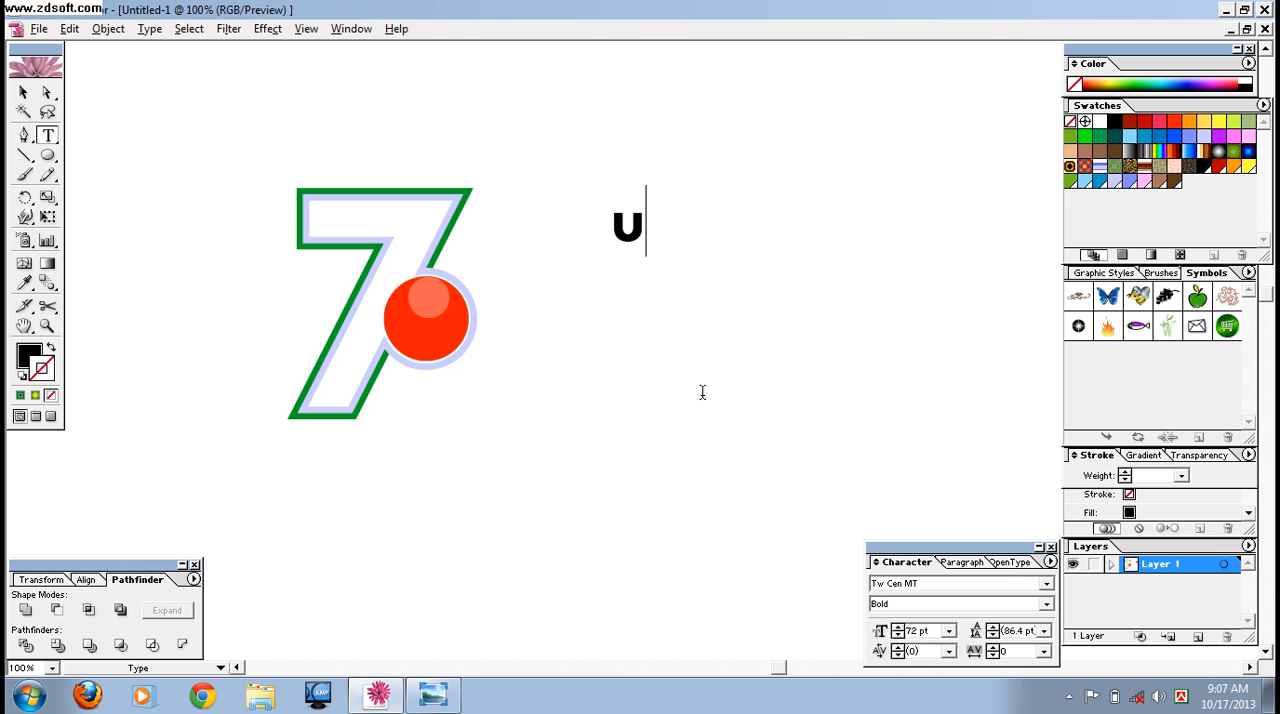
pyautogui.click(22, 95)
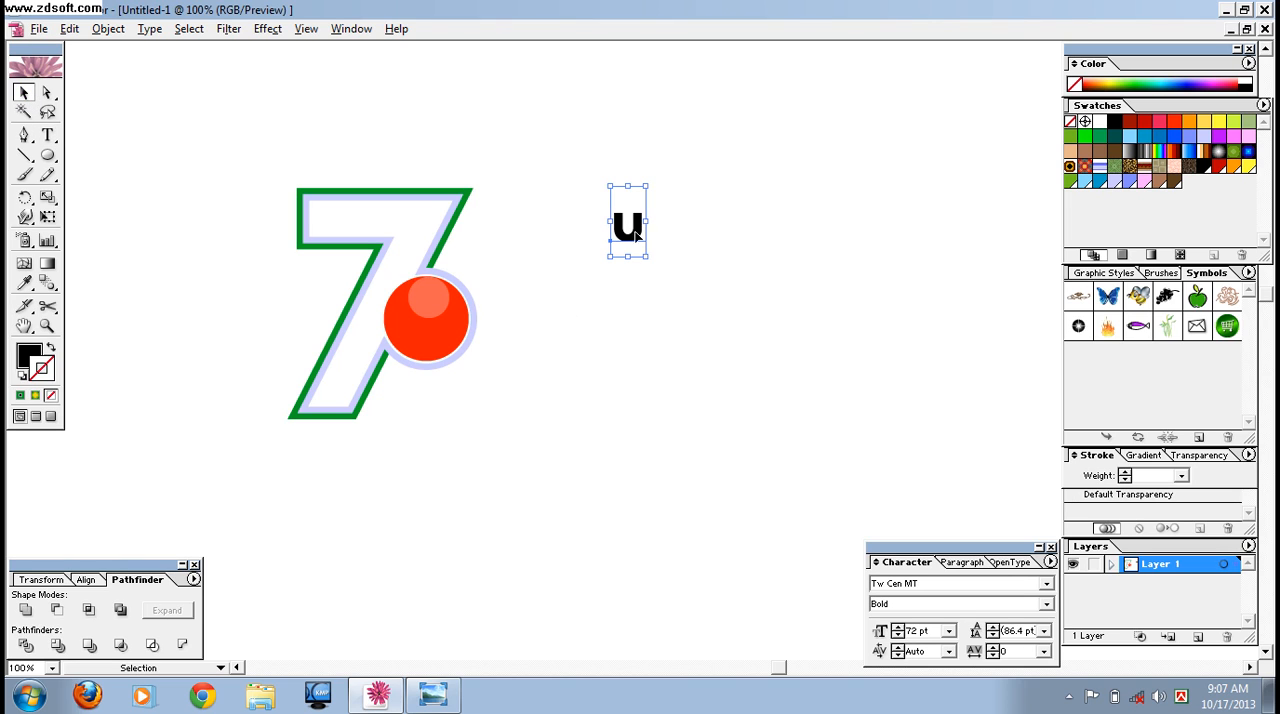
pyautogui.rightClick(634, 230)
pyautogui.click(690, 346)
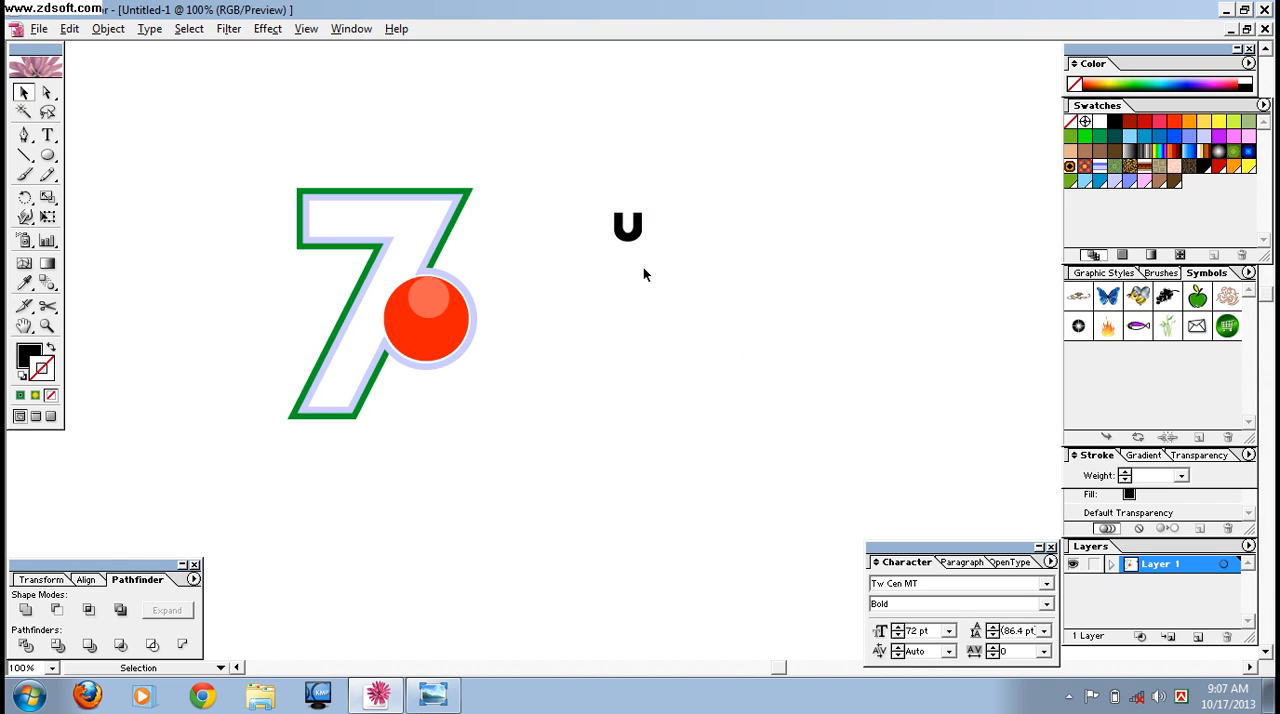
pyautogui.moveTo(628, 228); pyautogui.dragTo(622, 353)
pyautogui.click(578, 294)
# Add a 72 pt letter l above the u in the same font and convert it to outlines.
pyautogui.click(47, 134)
pyautogui.click(615, 185)
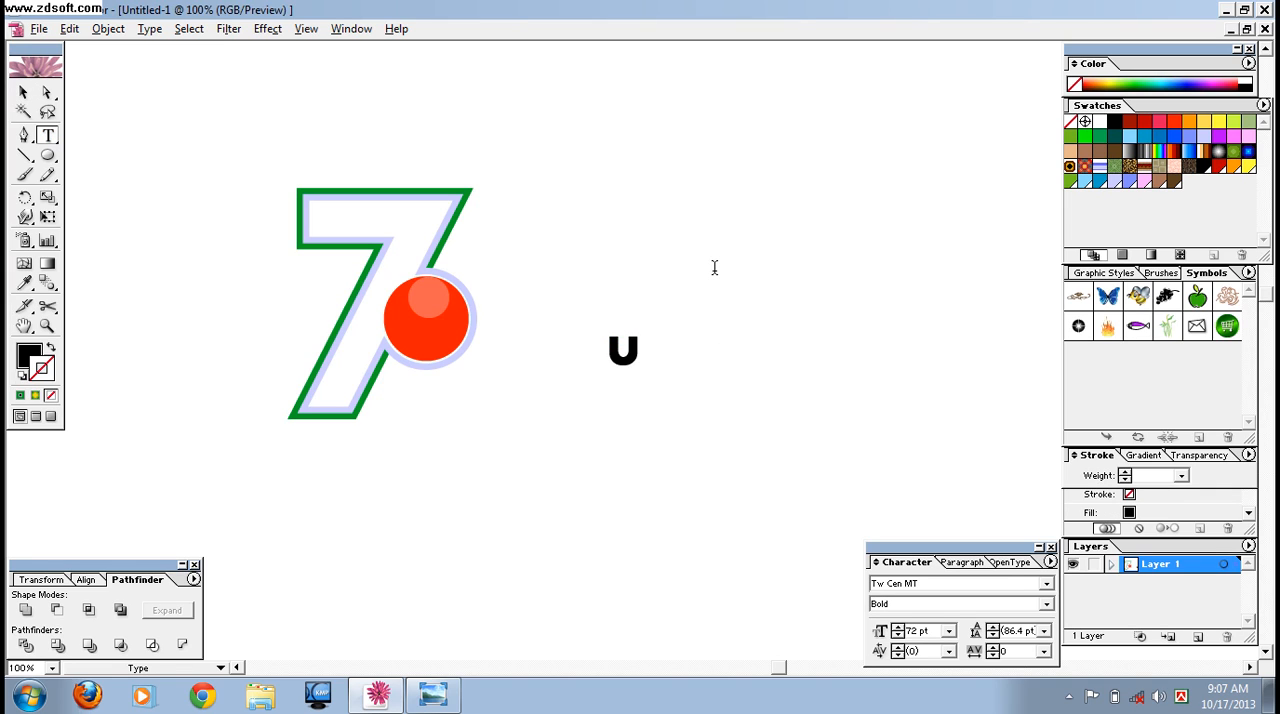
pyautogui.write('l')
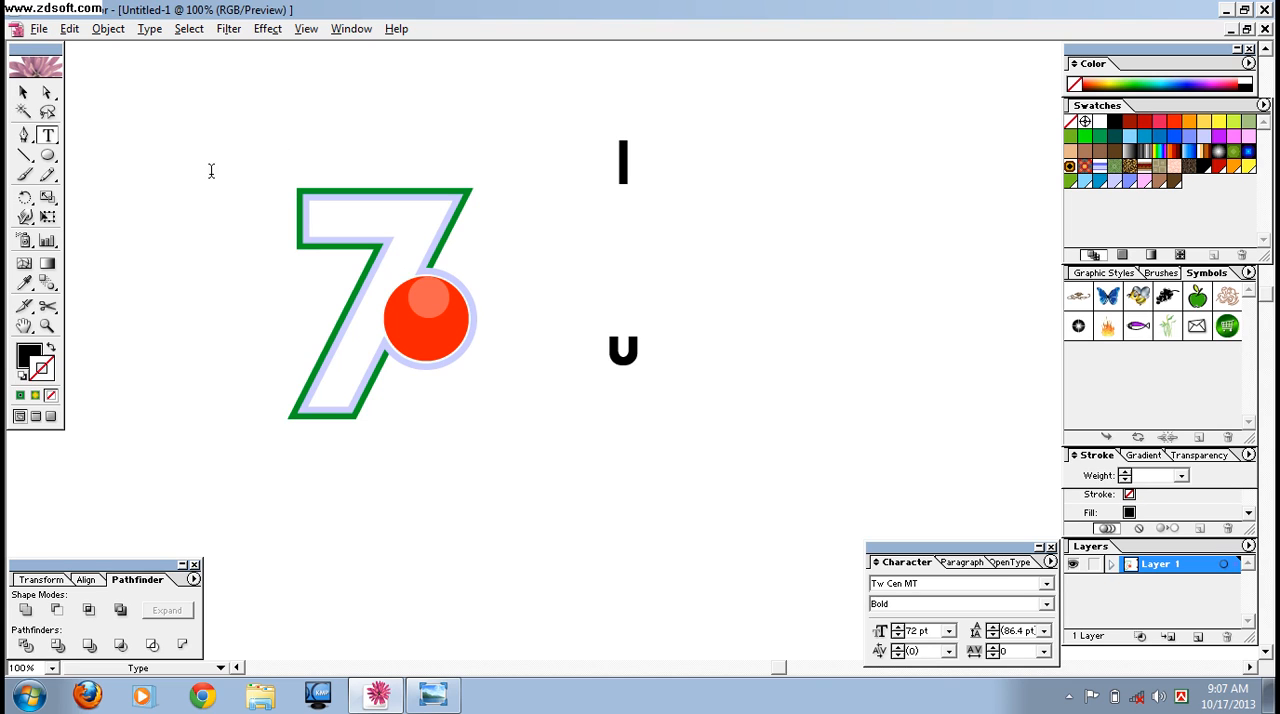
pyautogui.click(23, 92)
pyautogui.rightClick(622, 172)
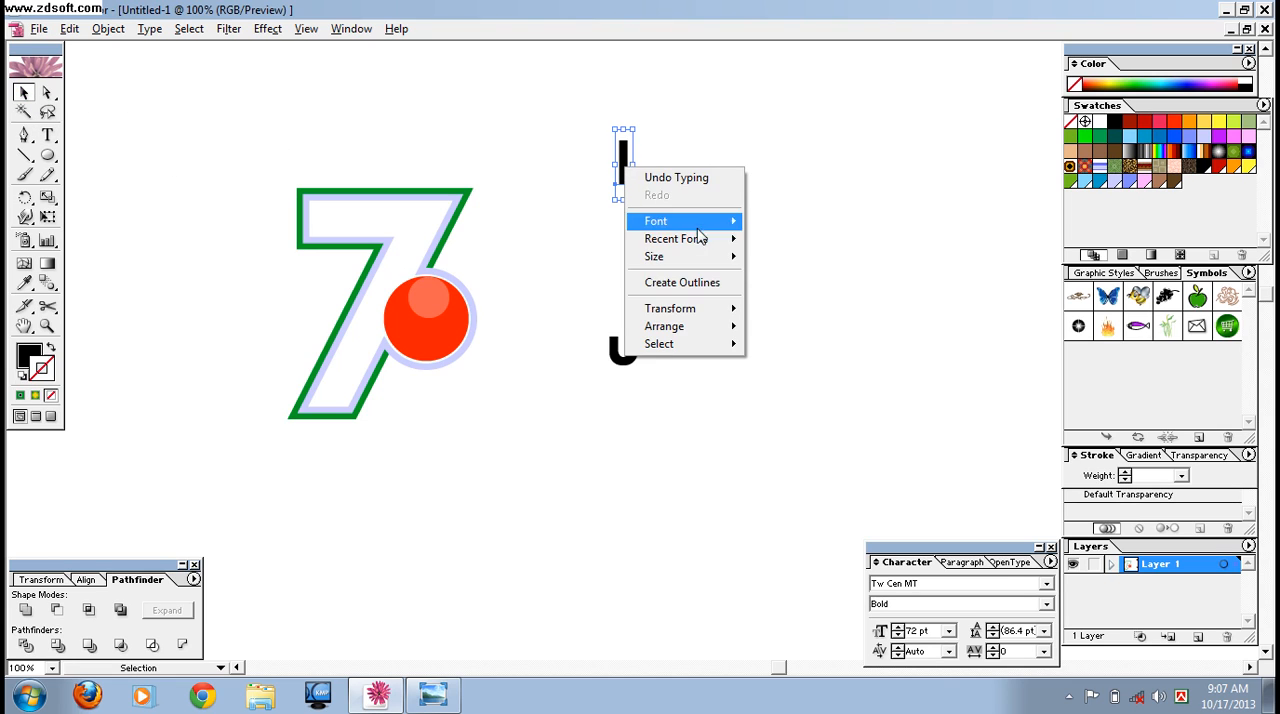
pyautogui.click(694, 283)
# Build a P beside the u from the outlined l as stem and a rotated copy of the u as bowl.
pyautogui.moveTo(622, 172); pyautogui.dragTo(691, 357)
pyautogui.click(630, 416)
pyautogui.click(625, 352)
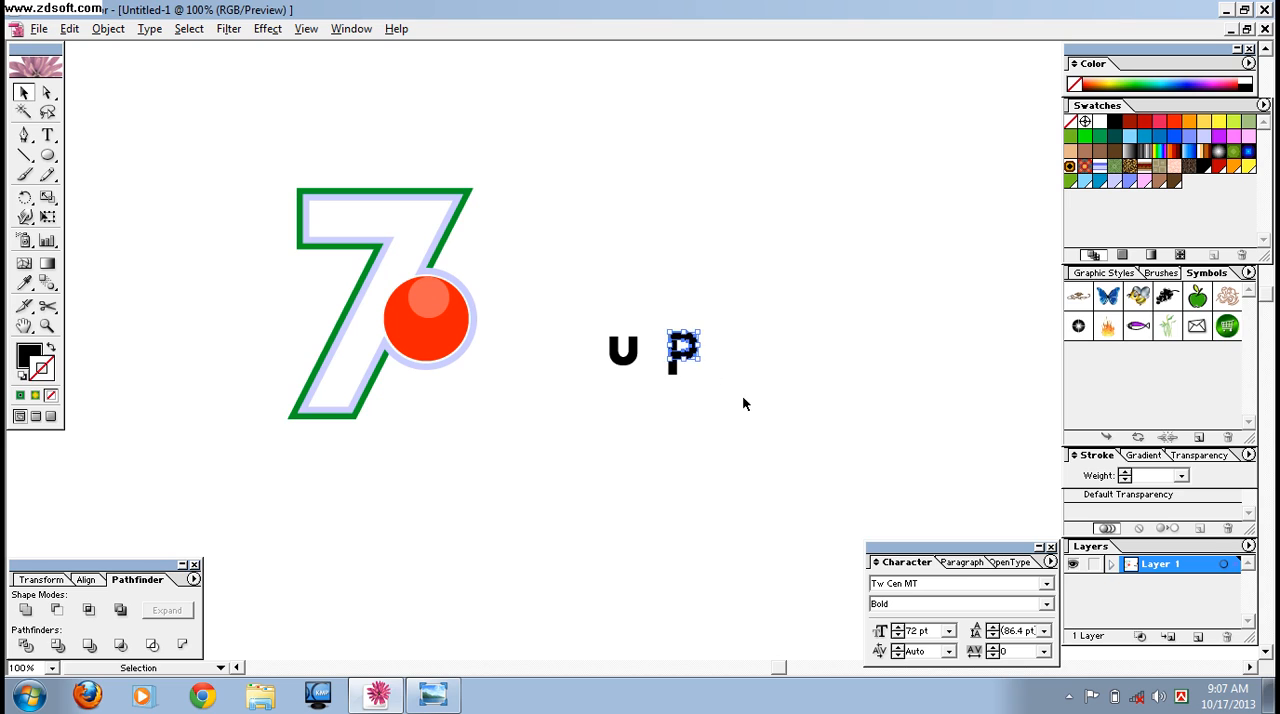
pyautogui.click(705, 400)
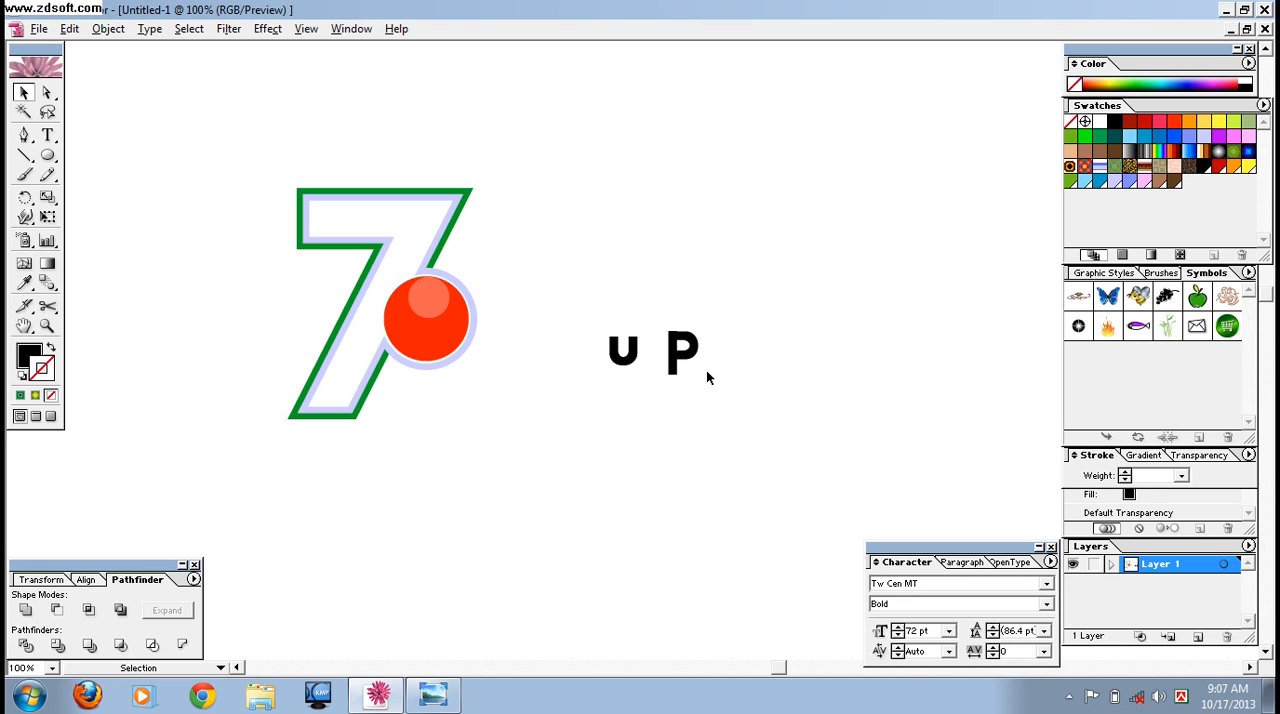
# Nudge the P's bowl slightly up and left so it lines up with the stem.
pyautogui.hotkey('ctrl', '+')
pyautogui.hotkey('ctrl', '+')
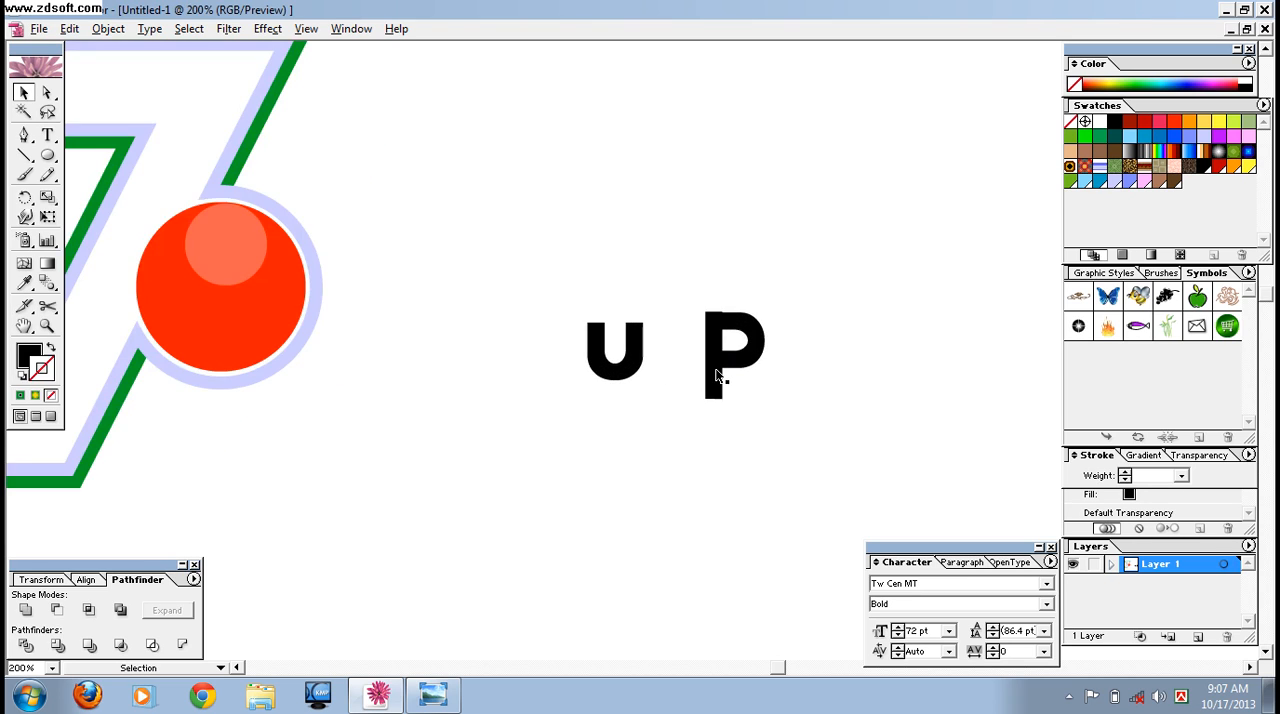
pyautogui.click(762, 345)
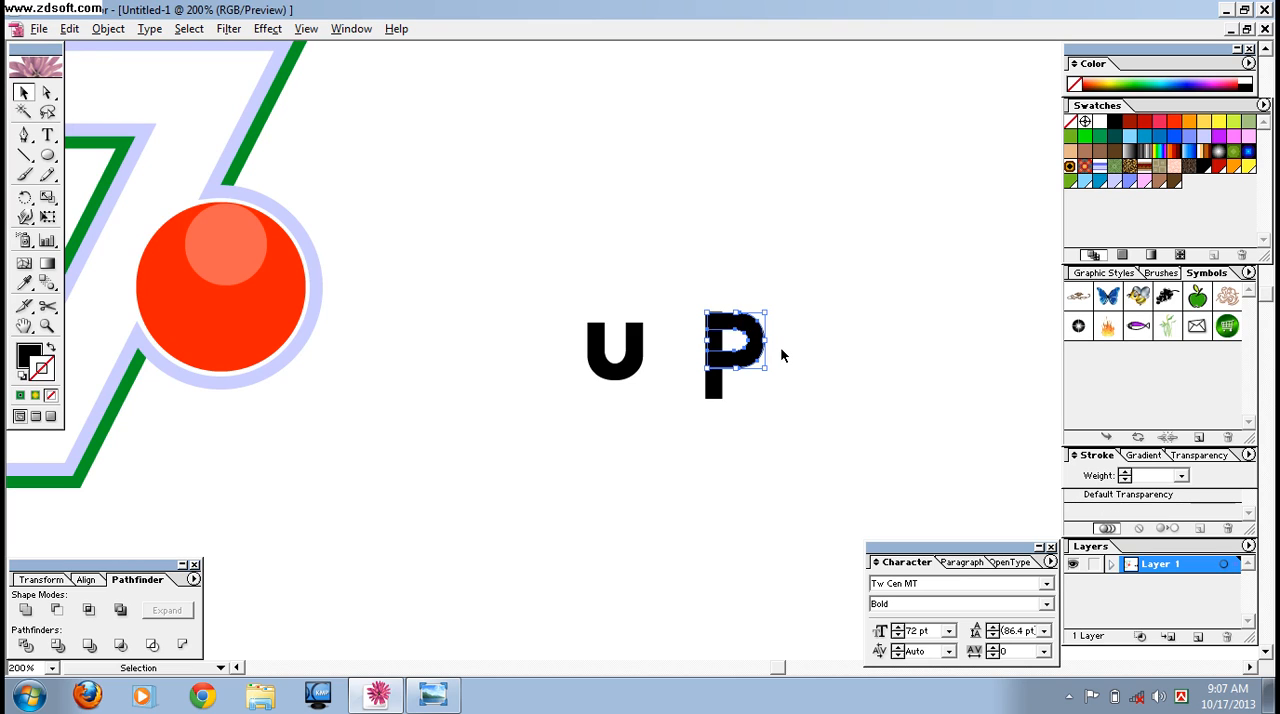
pyautogui.click(809, 396)
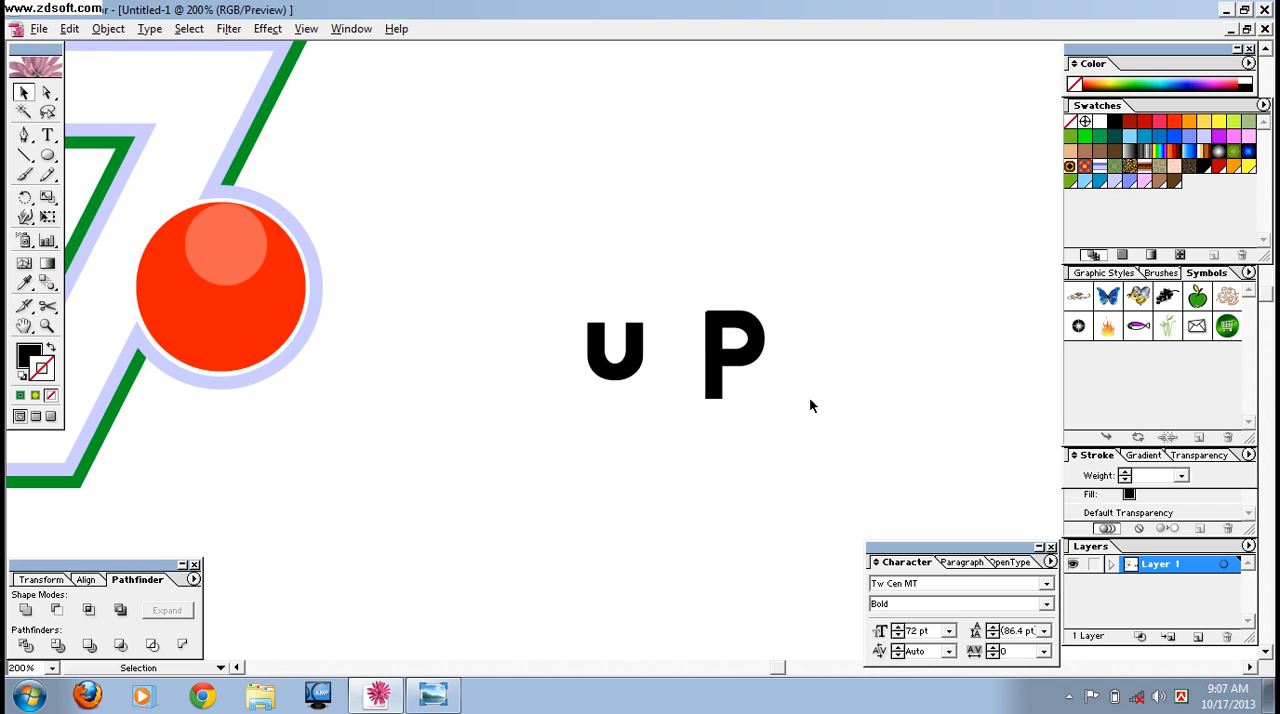
pyautogui.click(763, 352)
pyautogui.press('Left')
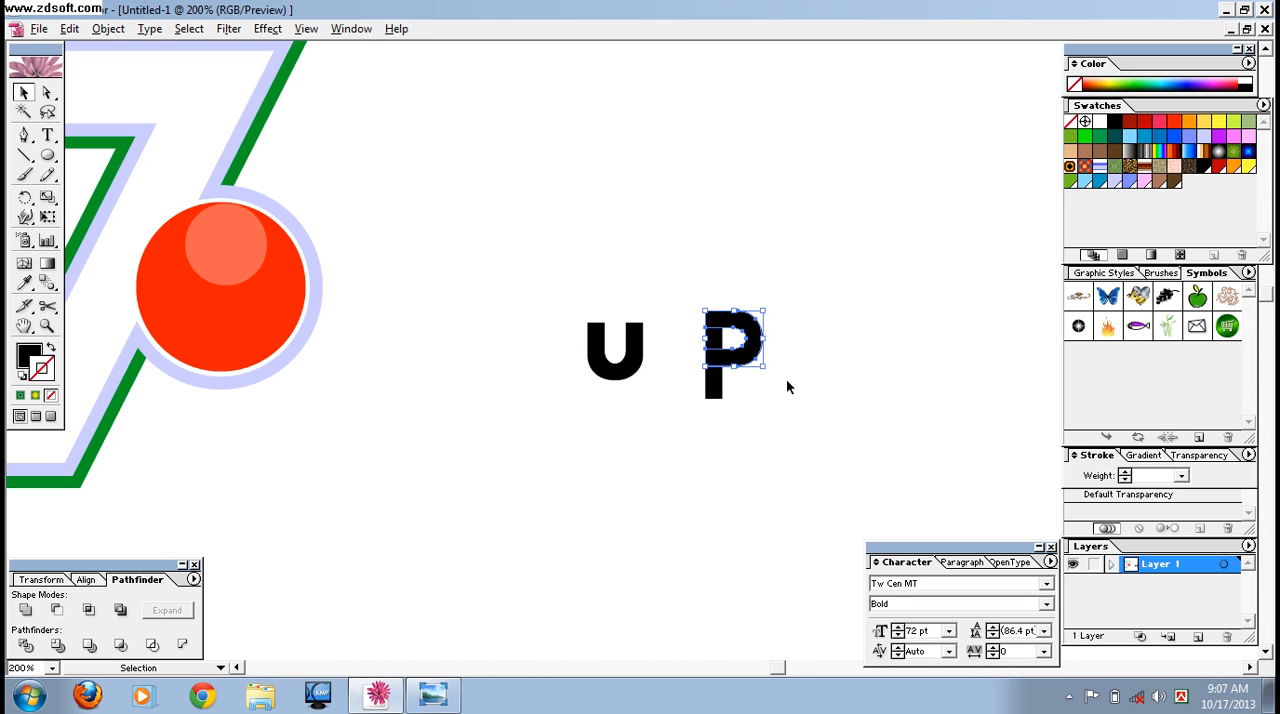
# Select the bowl and stem of the P and ungroup their outlines.
pyautogui.moveTo(677, 280); pyautogui.dragTo(780, 366)
pyautogui.rightClick(727, 362)
pyautogui.click(761, 412)
pyautogui.click(710, 313)
pyautogui.click(710, 313)
pyautogui.rightClick(735, 352)
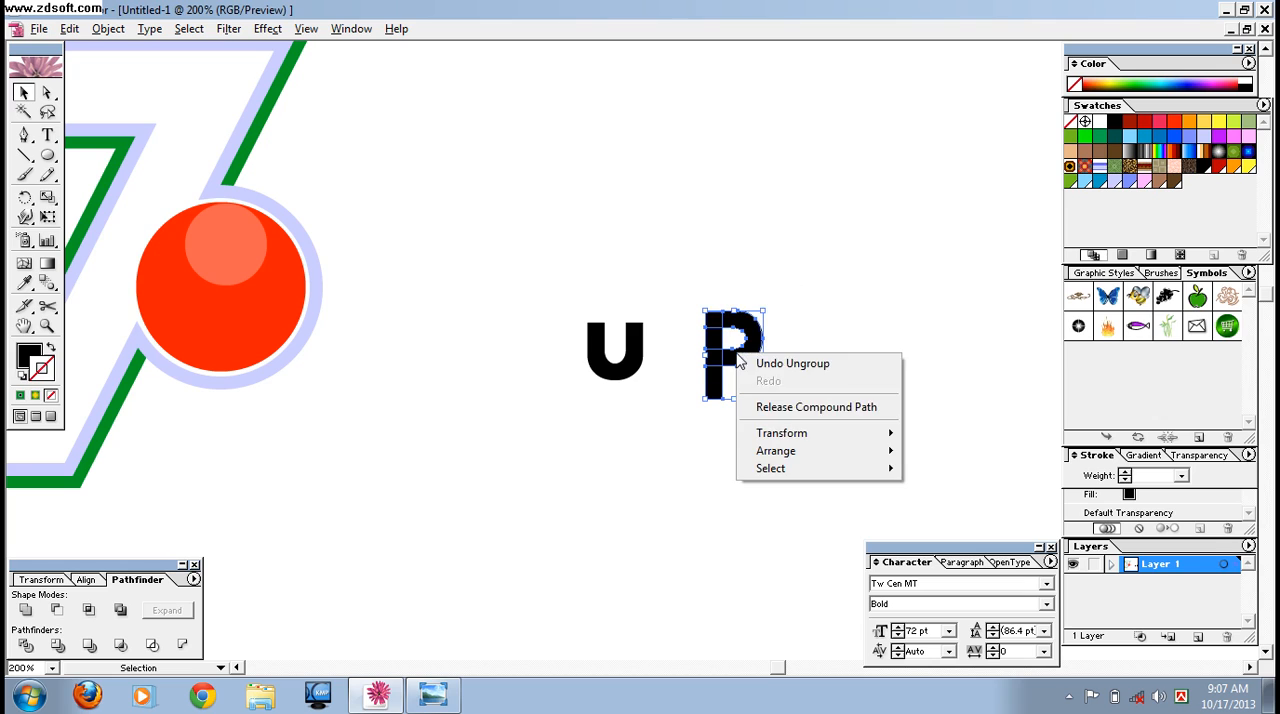
pyautogui.click(765, 407)
# Merge the P's bowl and stem into one shape with Pathfinder and expand the result.
pyautogui.click(689, 460)
pyautogui.moveTo(687, 291); pyautogui.dragTo(748, 422)
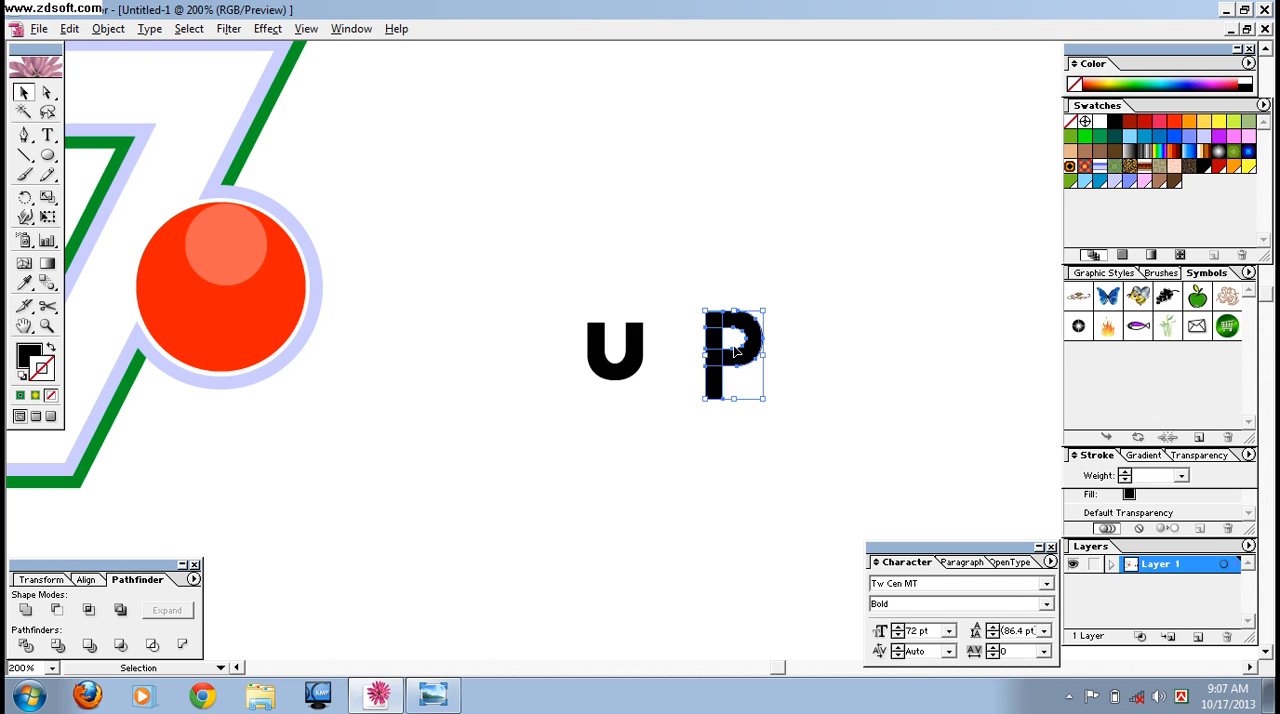
pyautogui.rightClick(740, 366)
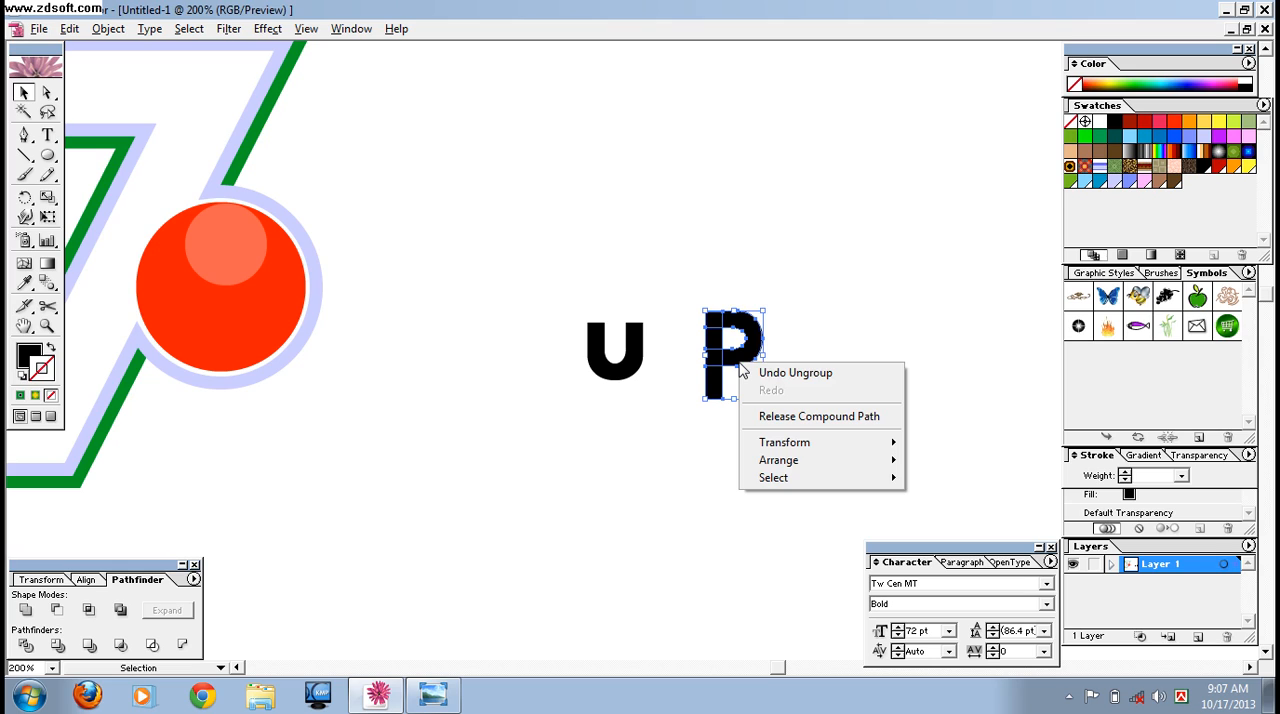
pyautogui.click(755, 372)
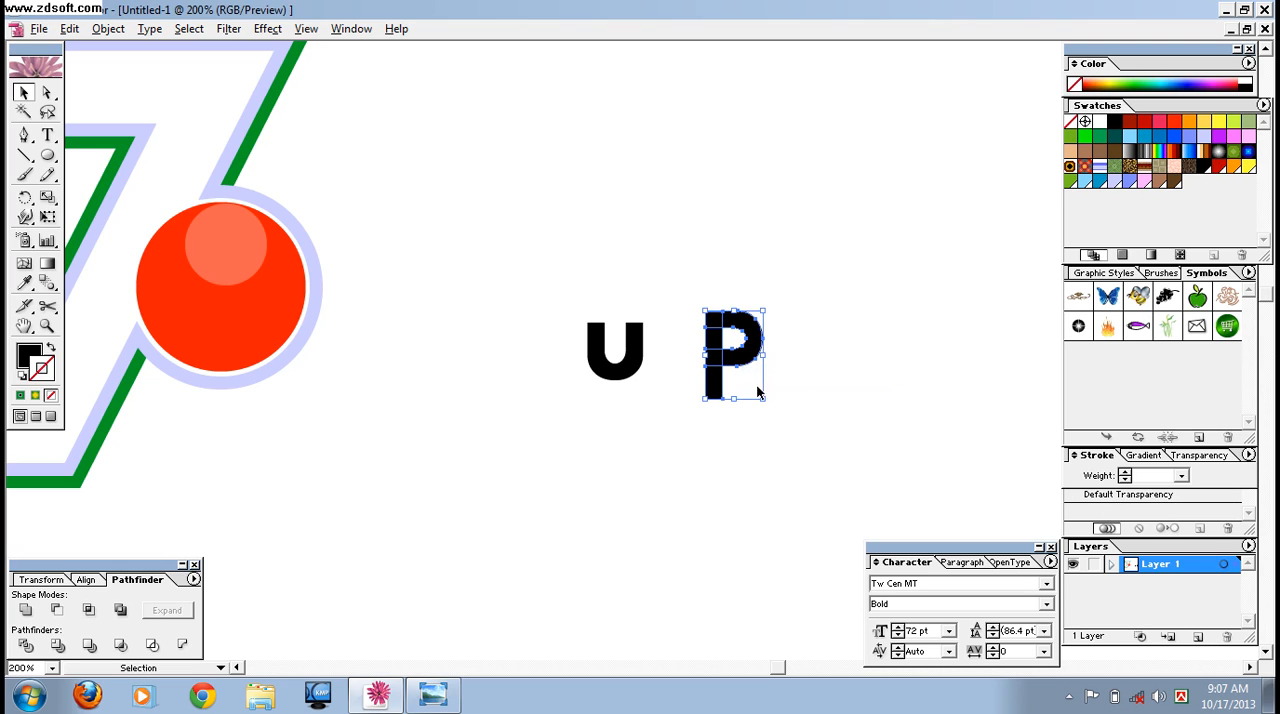
pyautogui.click(25, 610)
pyautogui.click(164, 612)
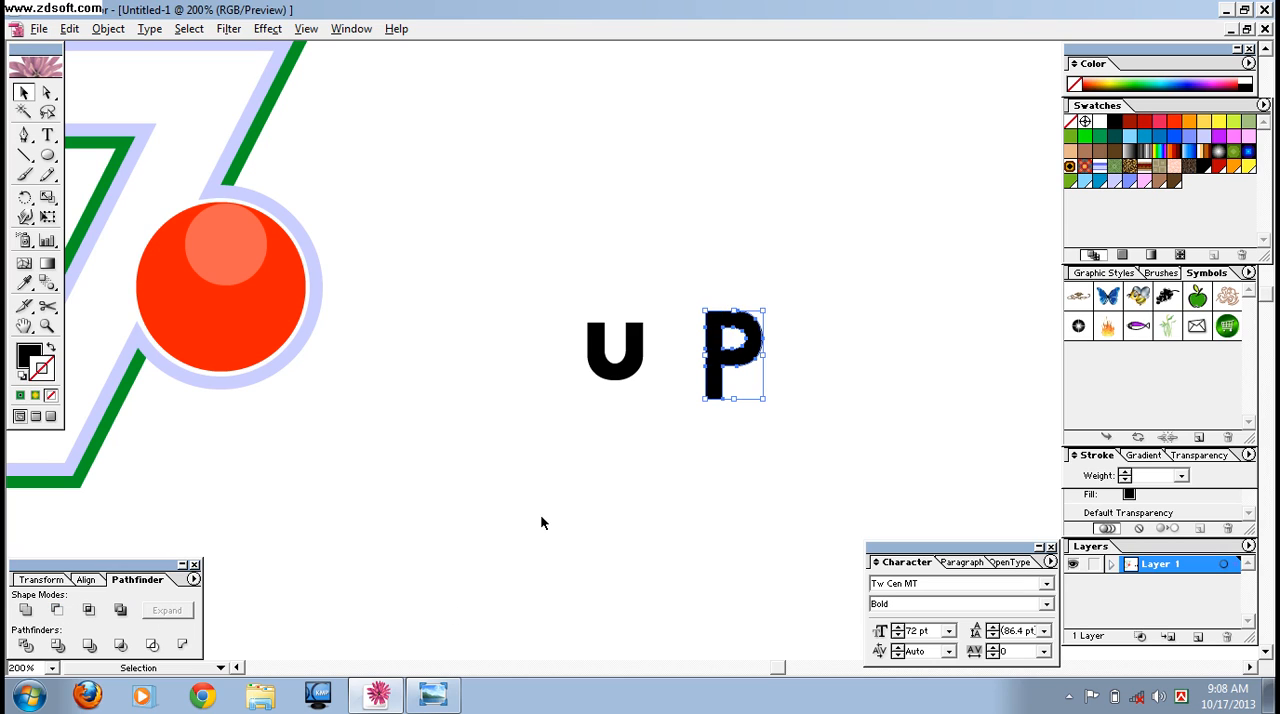
# Move the P close beside the U and stretch the U downward to nearly match the P's height.
pyautogui.moveTo(734, 362); pyautogui.dragTo(612, 416)
pyautogui.click(612, 383)
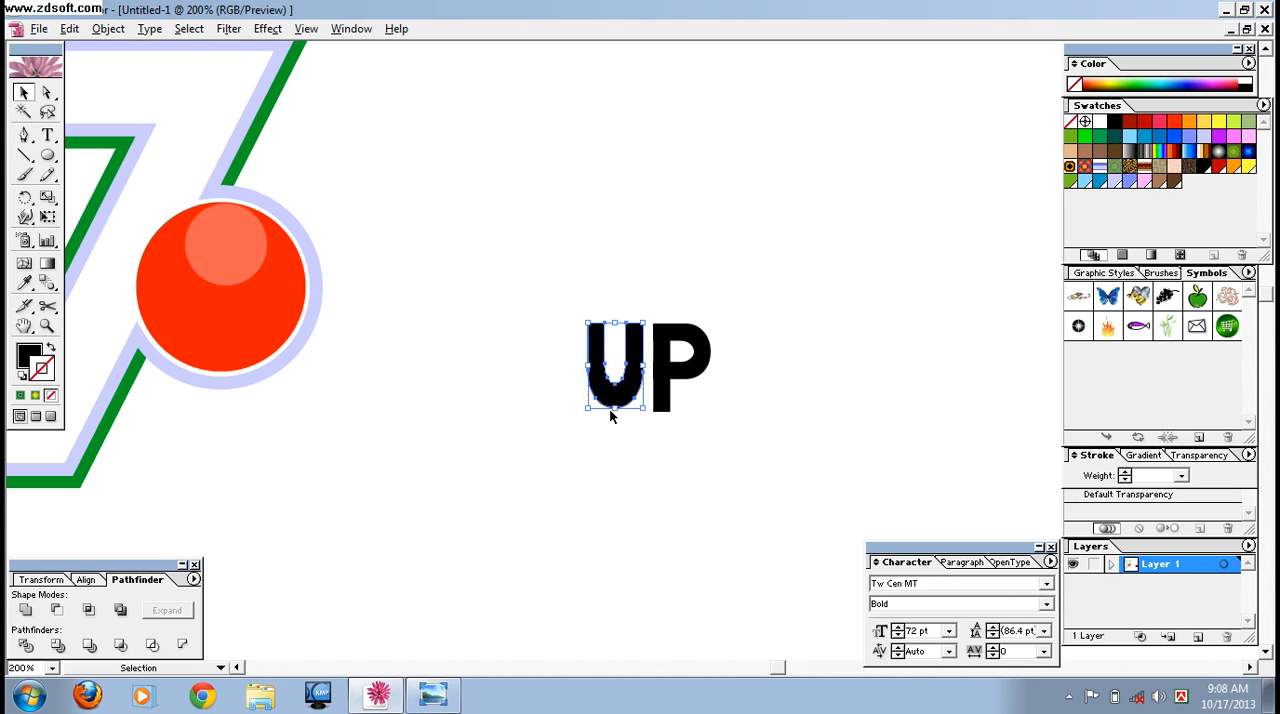
pyautogui.click(674, 433)
# Reduce the height of both UP letters together from the bottom edge.
pyautogui.moveTo(565, 312); pyautogui.dragTo(648, 400)
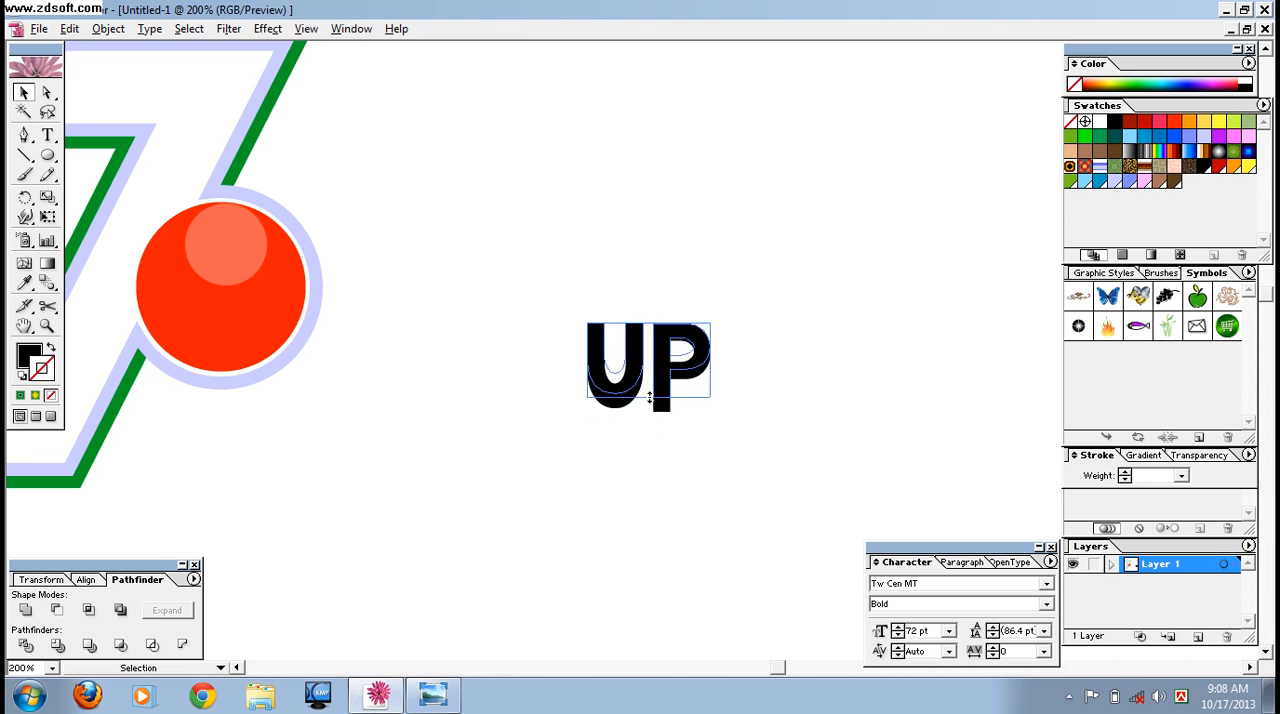
pyautogui.click(702, 438)
pyautogui.moveTo(549, 303); pyautogui.dragTo(753, 467)
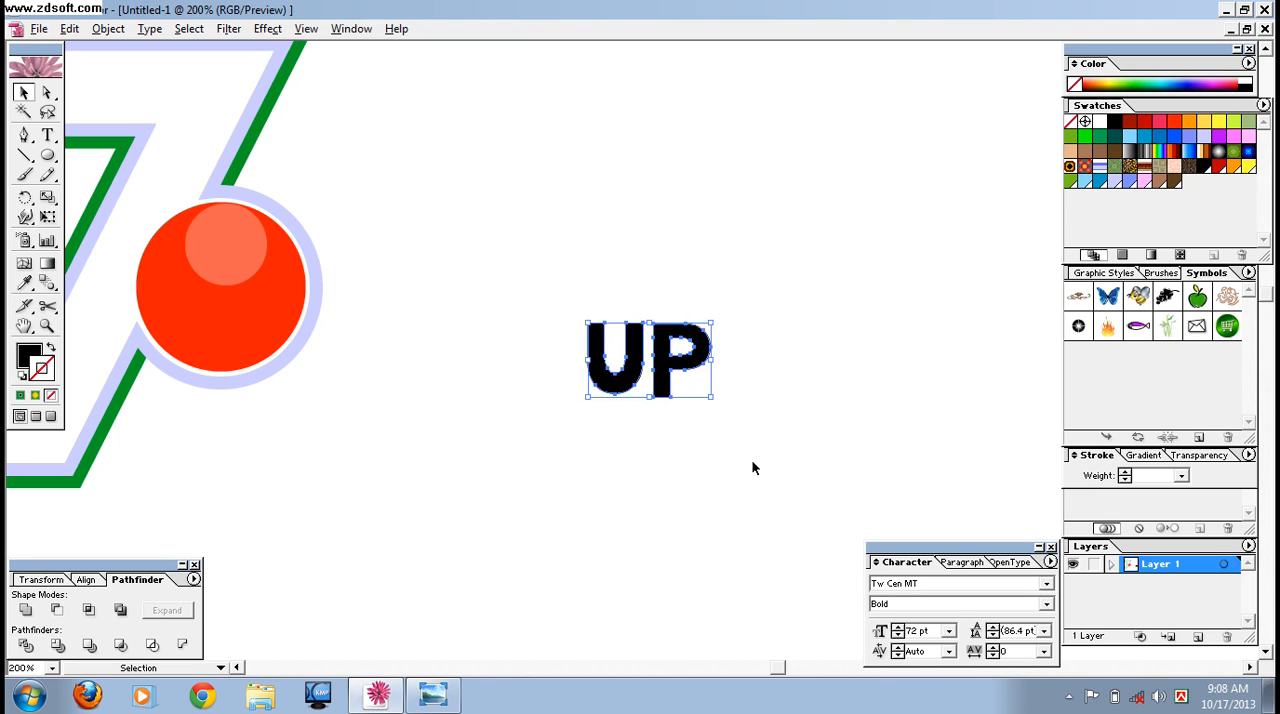
# Check the reference image, then fill the UP letters with white and place them on the red circle.
pyautogui.click(432, 695)
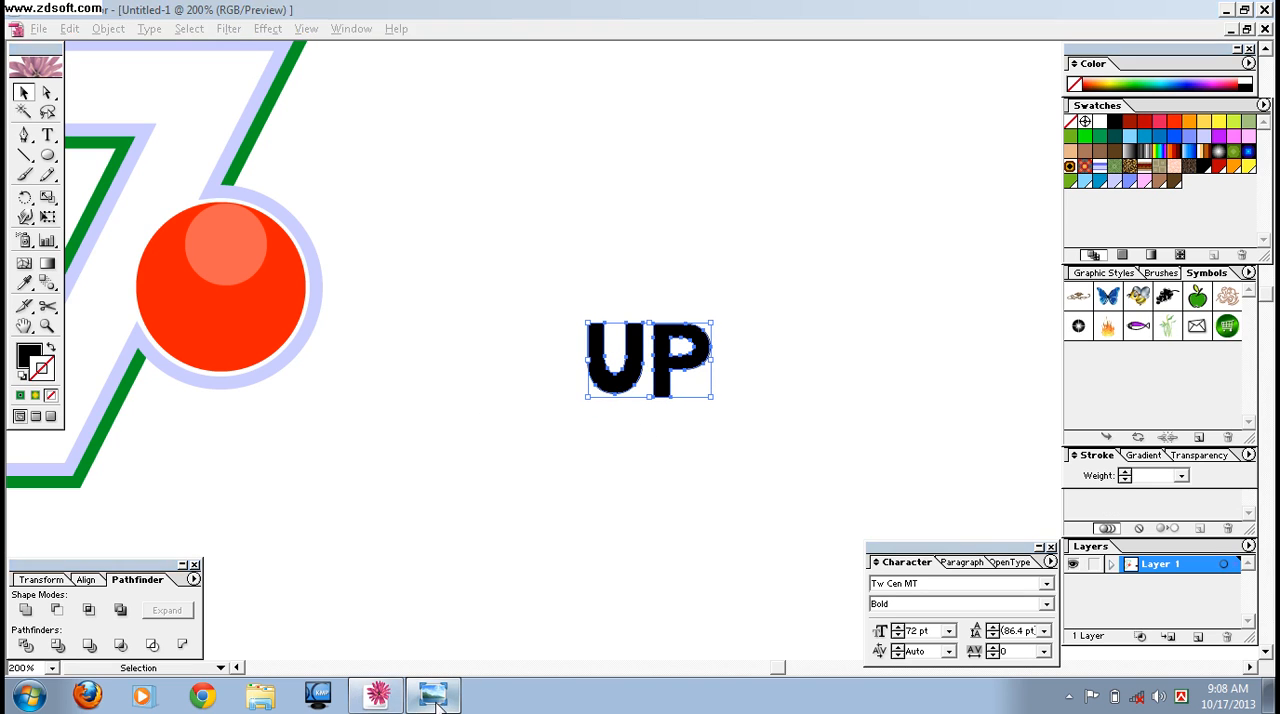
pyautogui.click(370, 698)
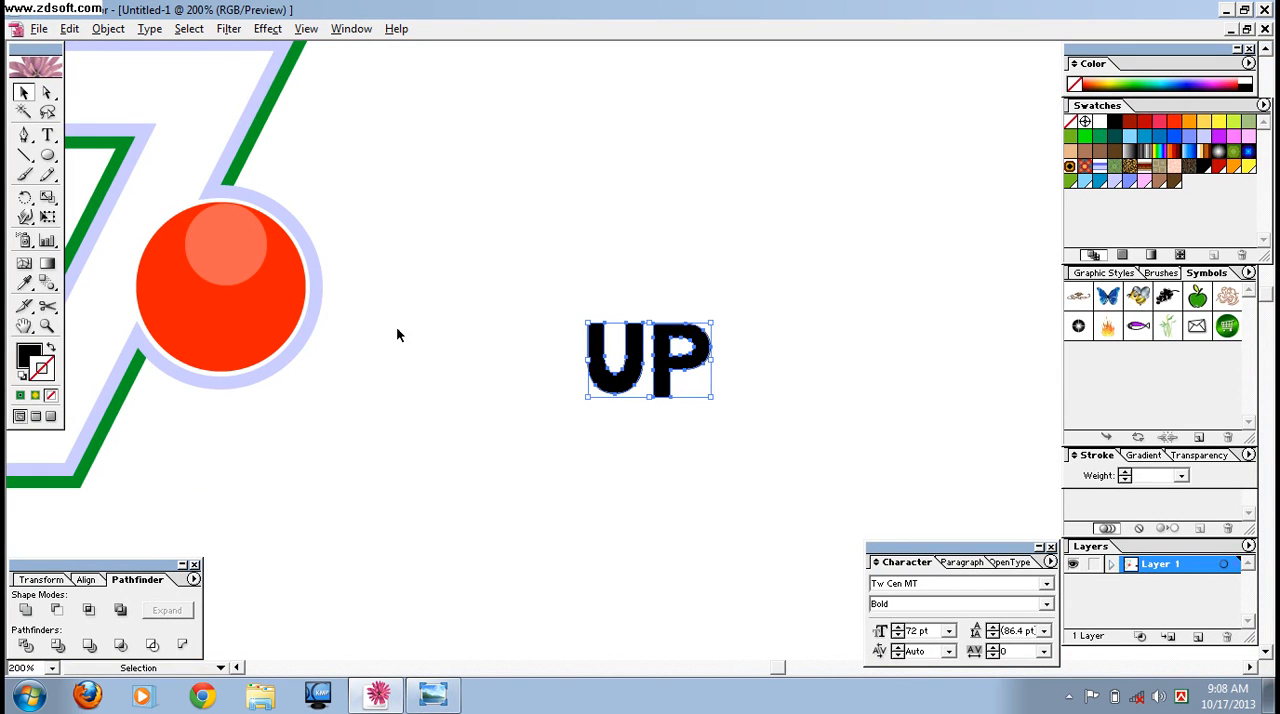
pyautogui.click(31, 358)
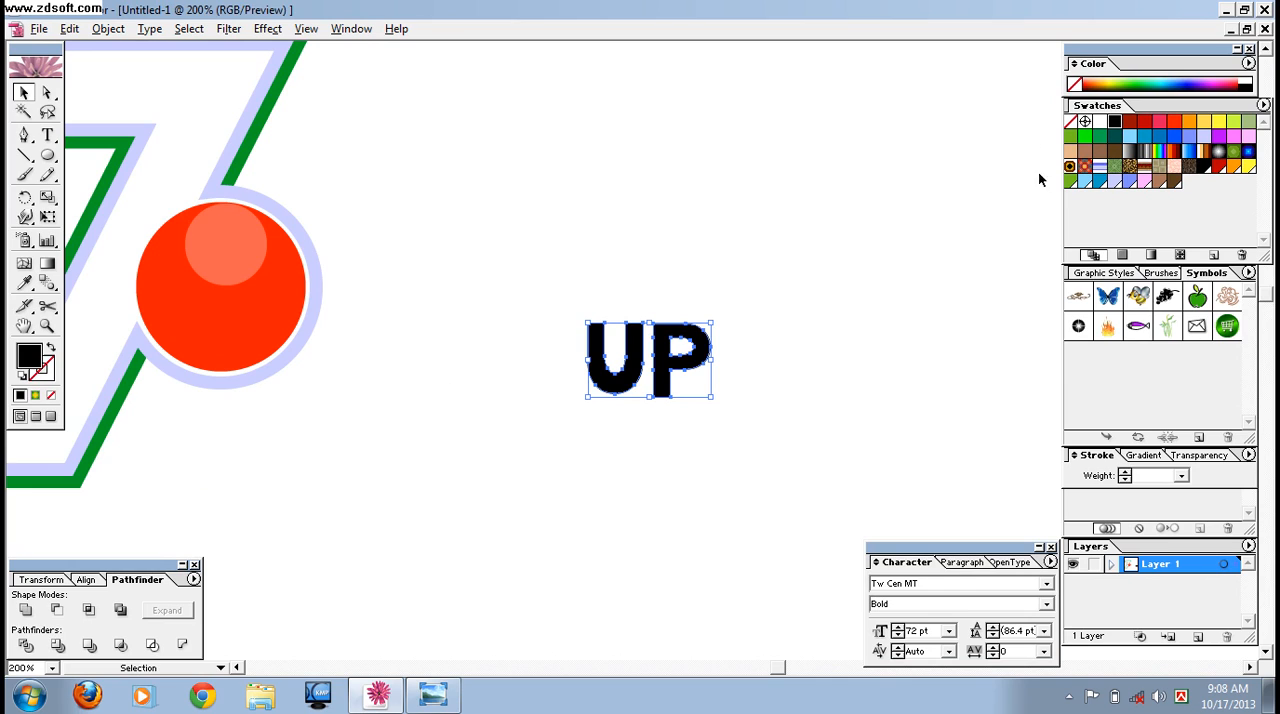
pyautogui.click(1100, 121)
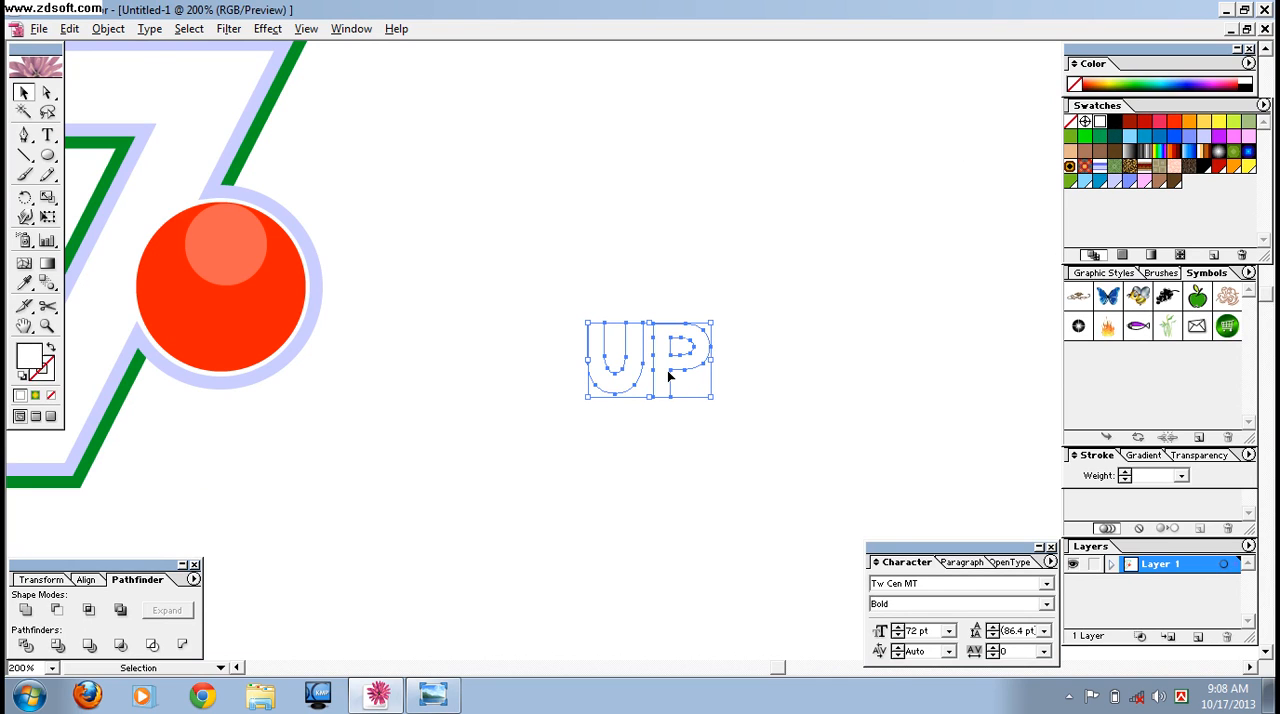
pyautogui.moveTo(667, 372); pyautogui.dragTo(245, 296)
pyautogui.click(508, 399)
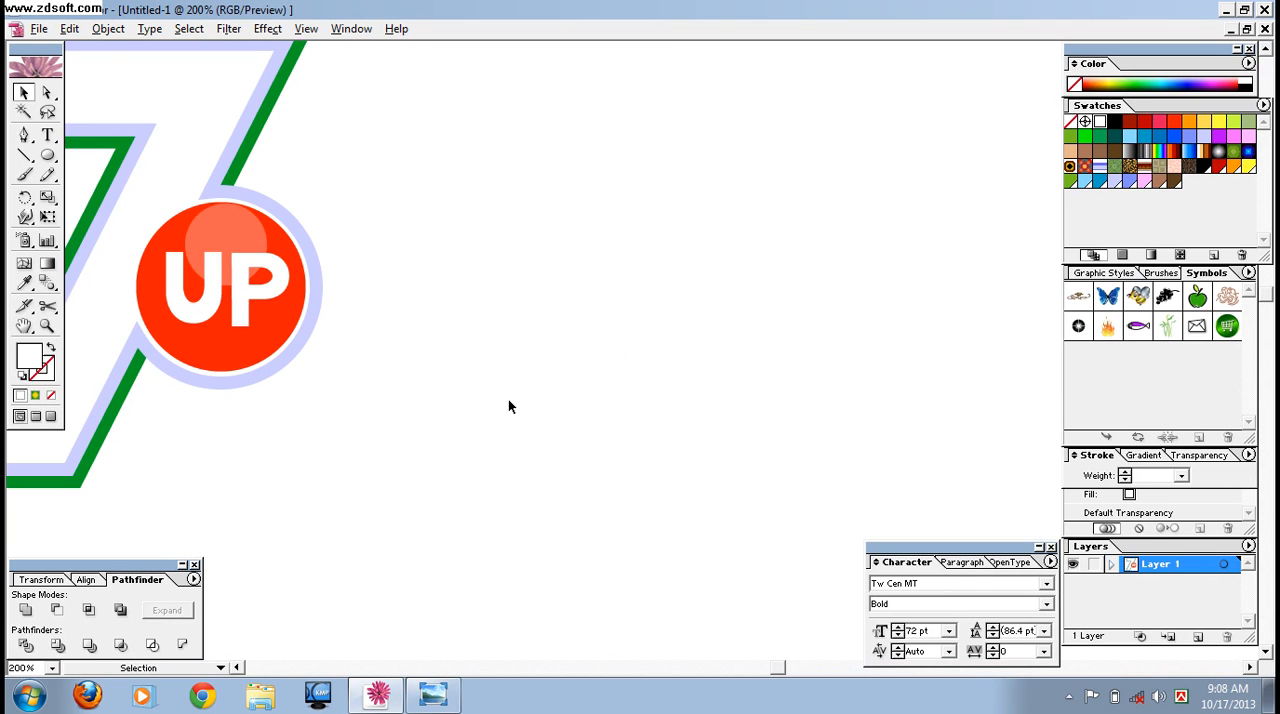
# Group the UP lettering with the 7 and the red circle.
pyautogui.hotkey('ctrl', '-')
pyautogui.hotkey('ctrl', '-')
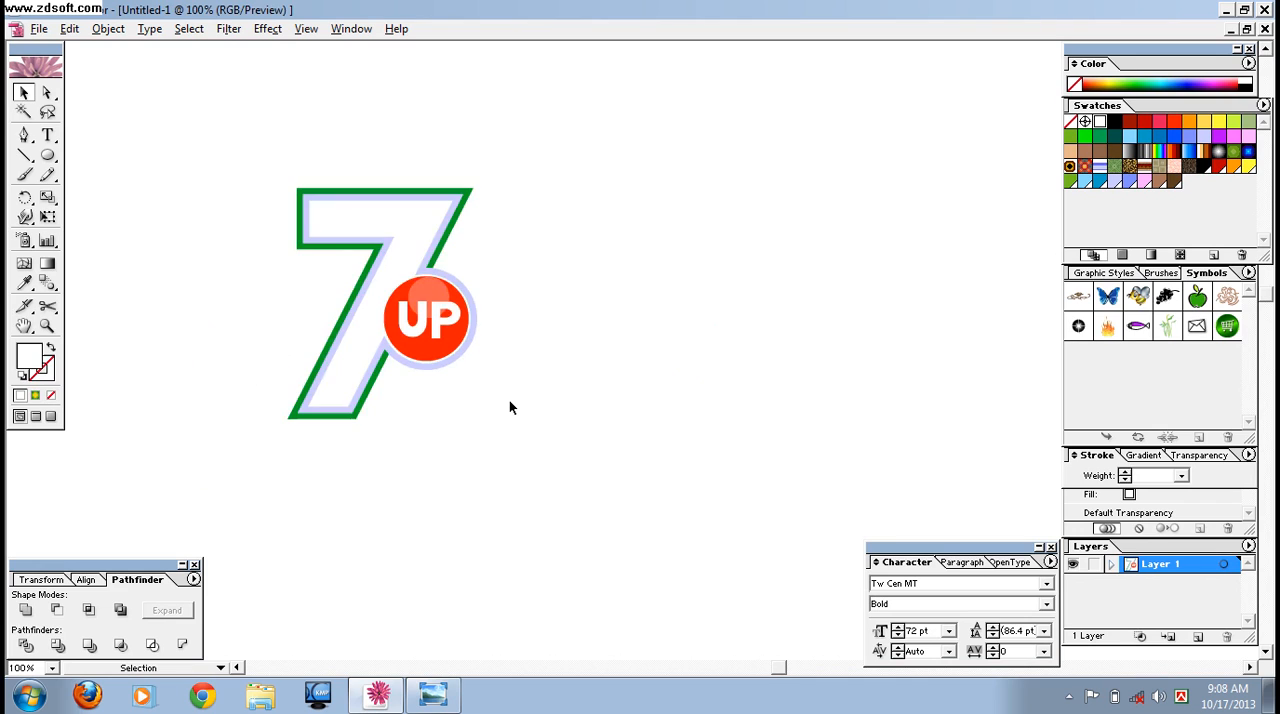
pyautogui.moveTo(192, 150); pyautogui.dragTo(478, 414)
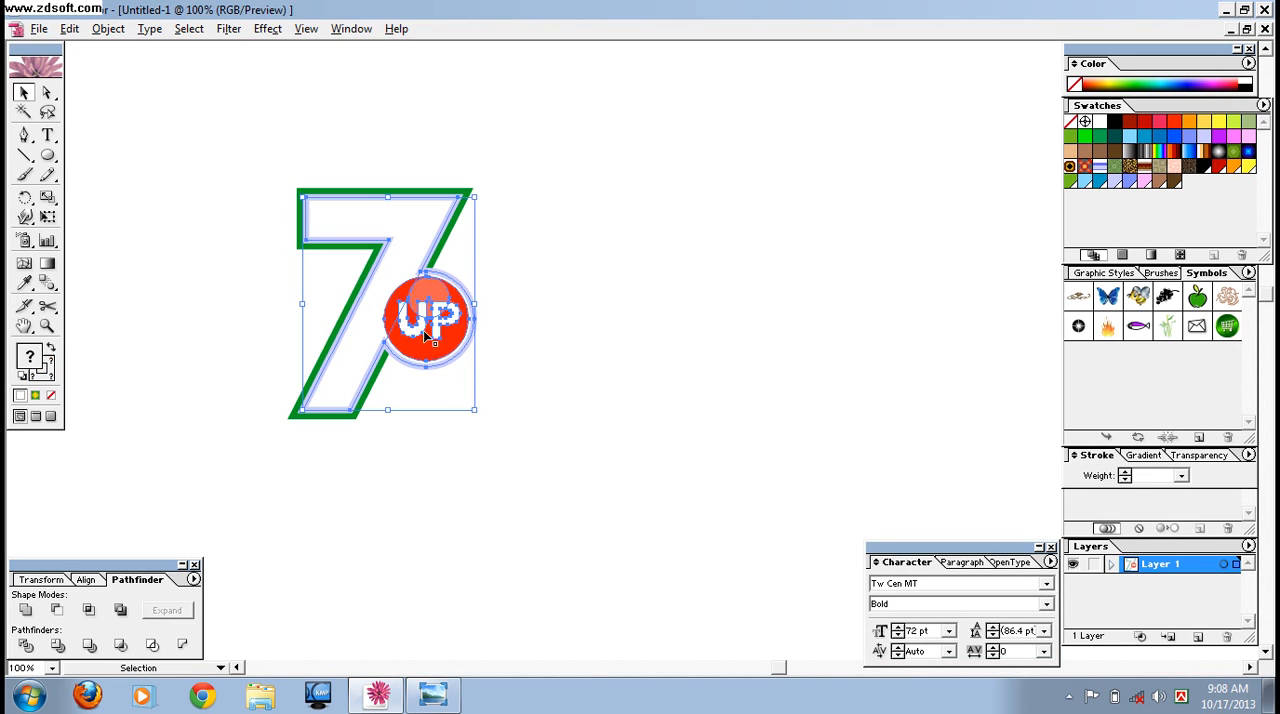
pyautogui.rightClick(410, 313)
pyautogui.click(444, 366)
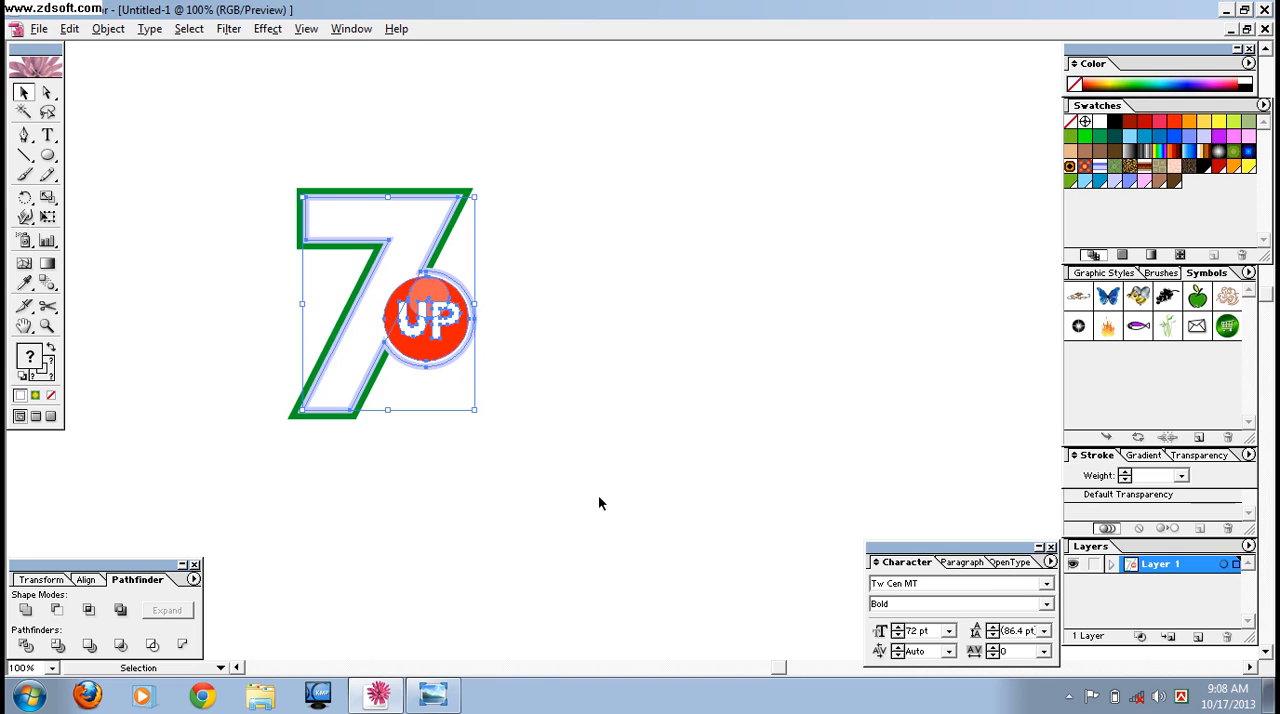
pyautogui.click(625, 410)
# Draw a large green-filled circle over the 7 and send it behind the logo.
pyautogui.click(47, 155)
pyautogui.moveTo(565, 328); pyautogui.dragTo(332, 177)
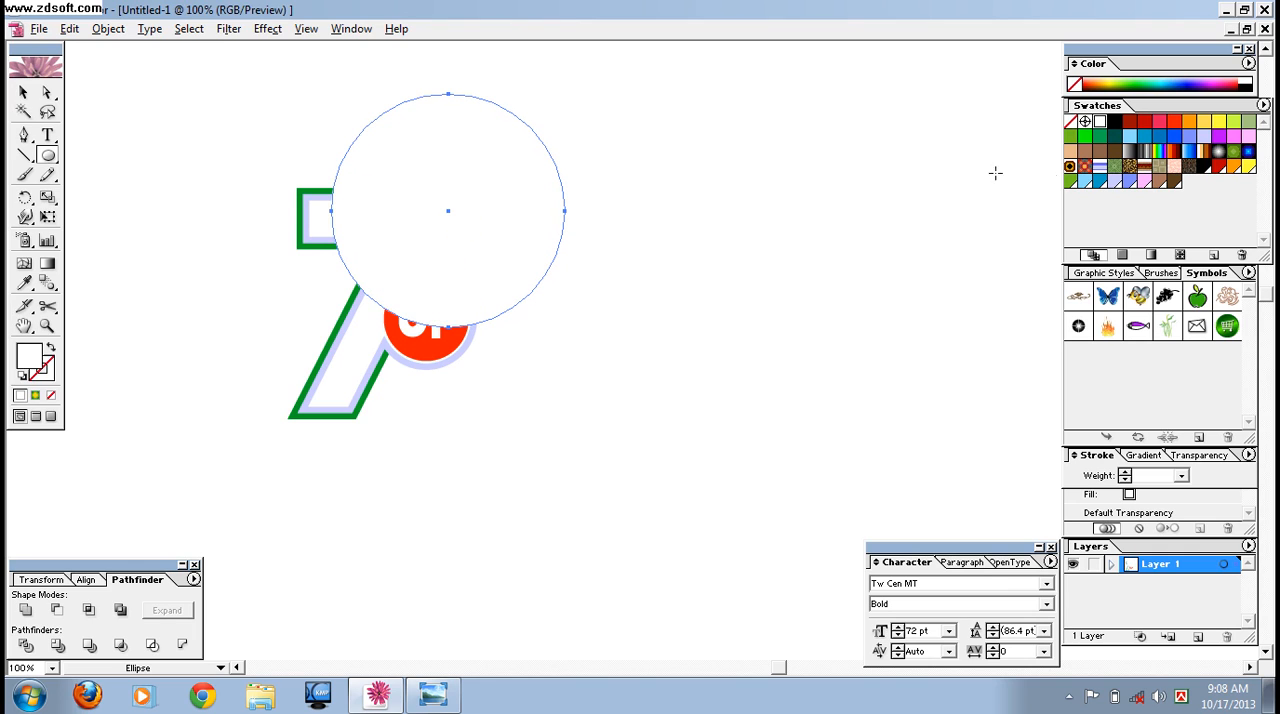
pyautogui.click(1099, 136)
pyautogui.click(24, 92)
pyautogui.rightClick(462, 233)
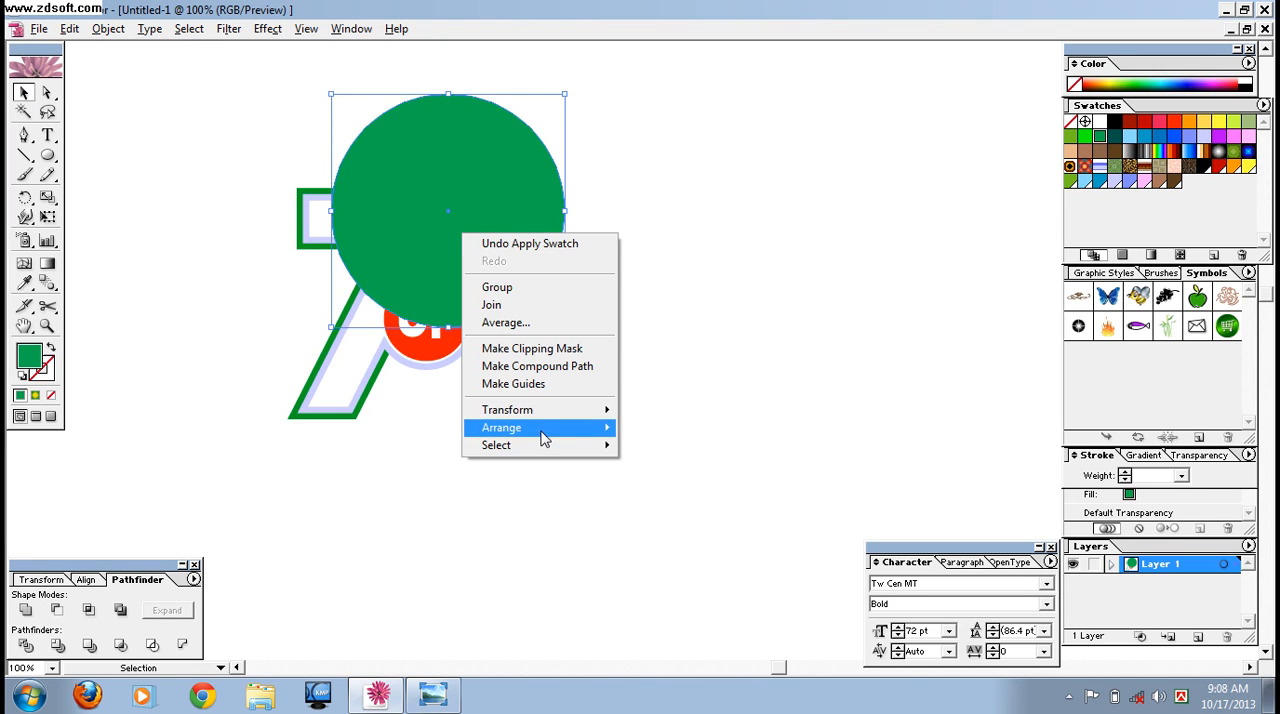
pyautogui.moveTo(543, 437)
pyautogui.click(670, 481)
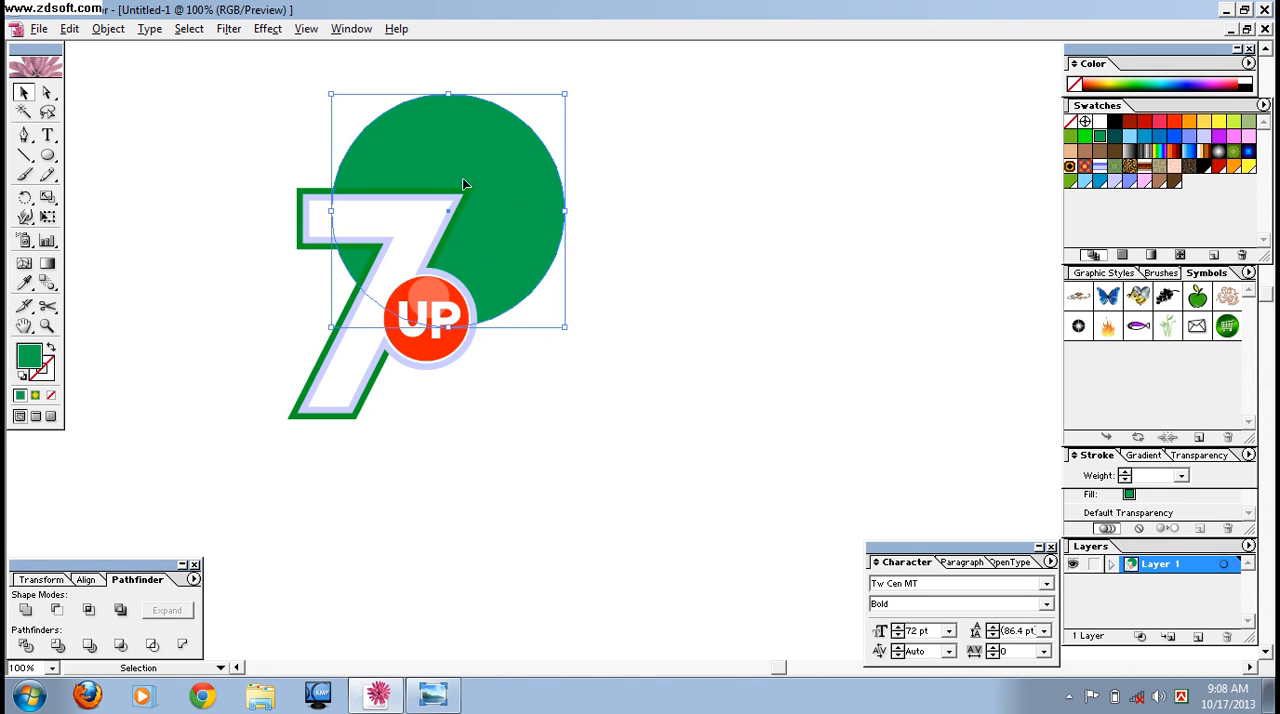
# Move the green circle down behind the 7 and enlarge it proportionally to span about the 7's full height.
pyautogui.moveTo(493, 209); pyautogui.dragTo(478, 286)
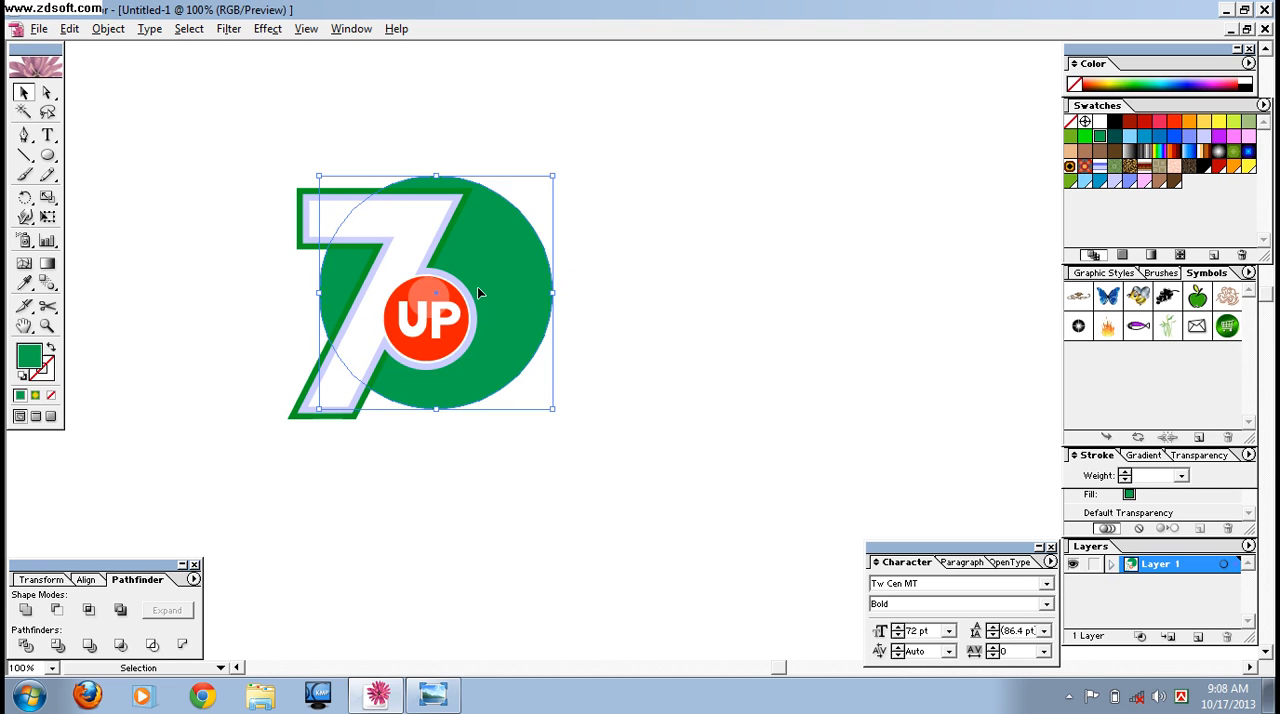
pyautogui.moveTo(553, 176); pyautogui.dragTo(572, 156)
pyautogui.moveTo(495, 243); pyautogui.dragTo(492, 245)
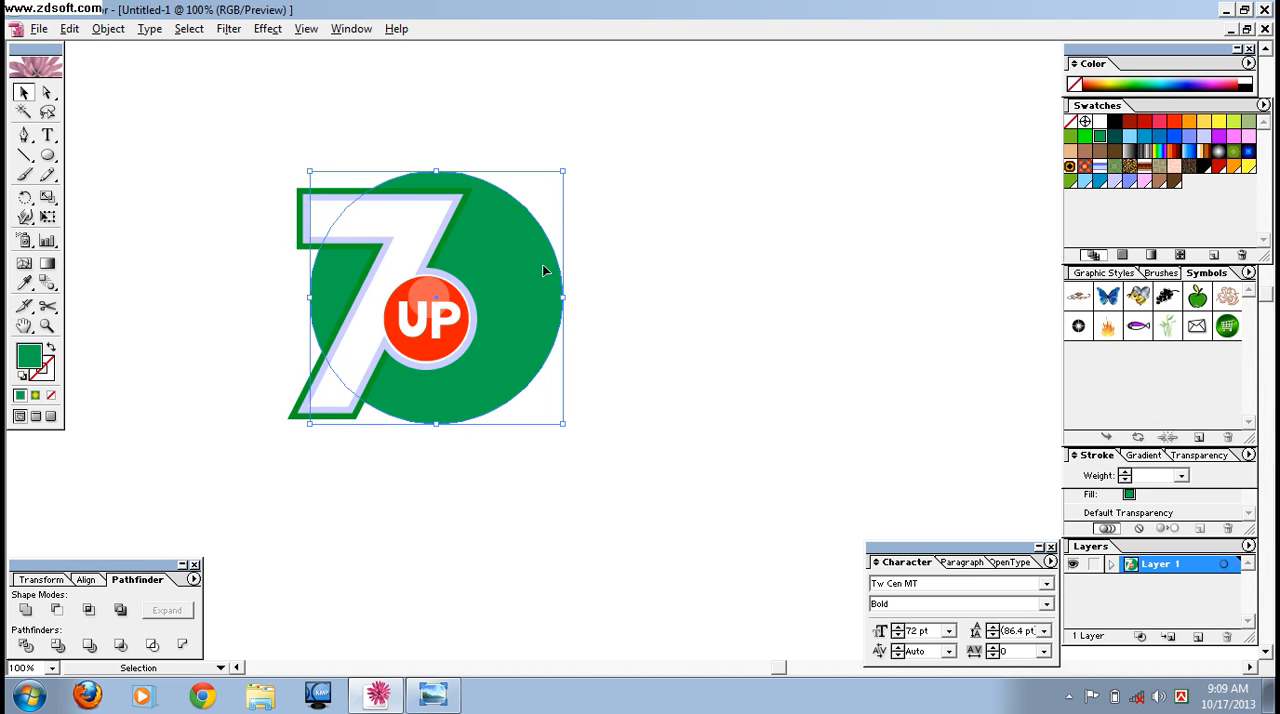
pyautogui.press('shift')
pyautogui.moveTo(563, 172); pyautogui.dragTo(575, 157)
pyautogui.click(691, 310)
pyautogui.click(510, 320)
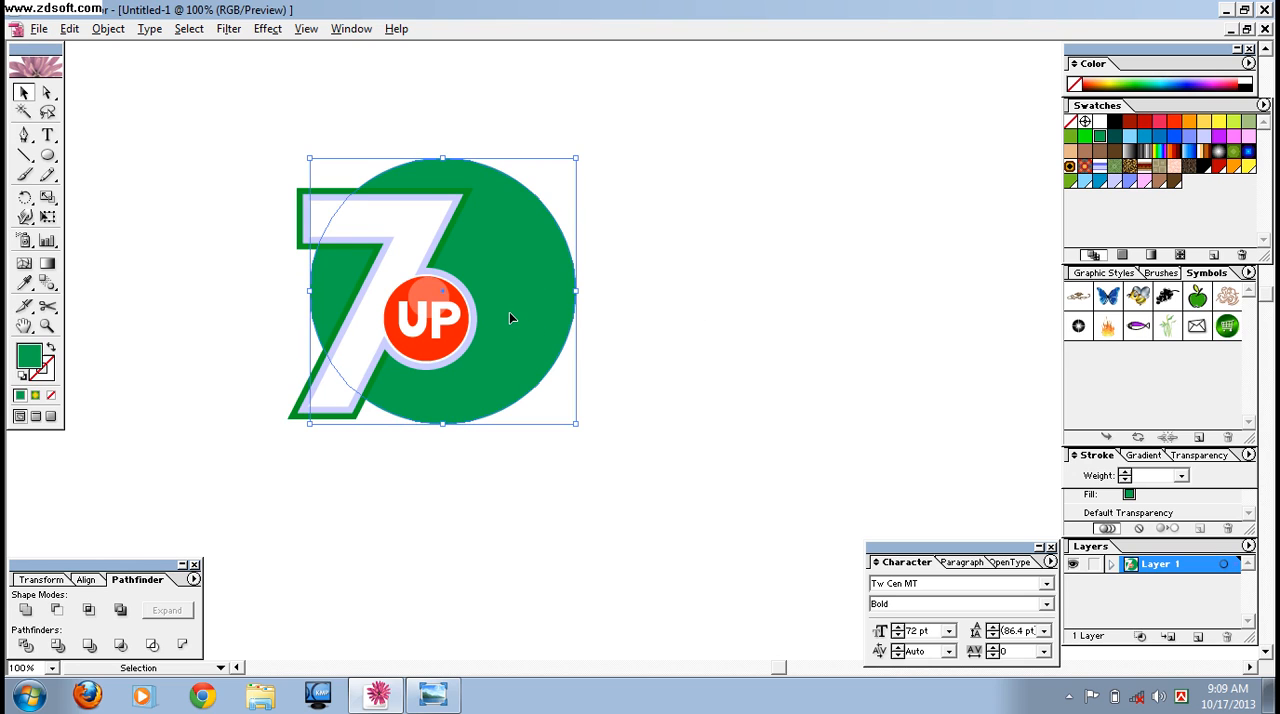
# Duplicate the large green circle, shrink the copy proportionally to about two thirds, and place it over the foot of the 7.
pyautogui.keyDown('alt'); pyautogui.moveTo(510, 320); pyautogui.dragTo(808, 461); pyautogui.keyUp('alt')
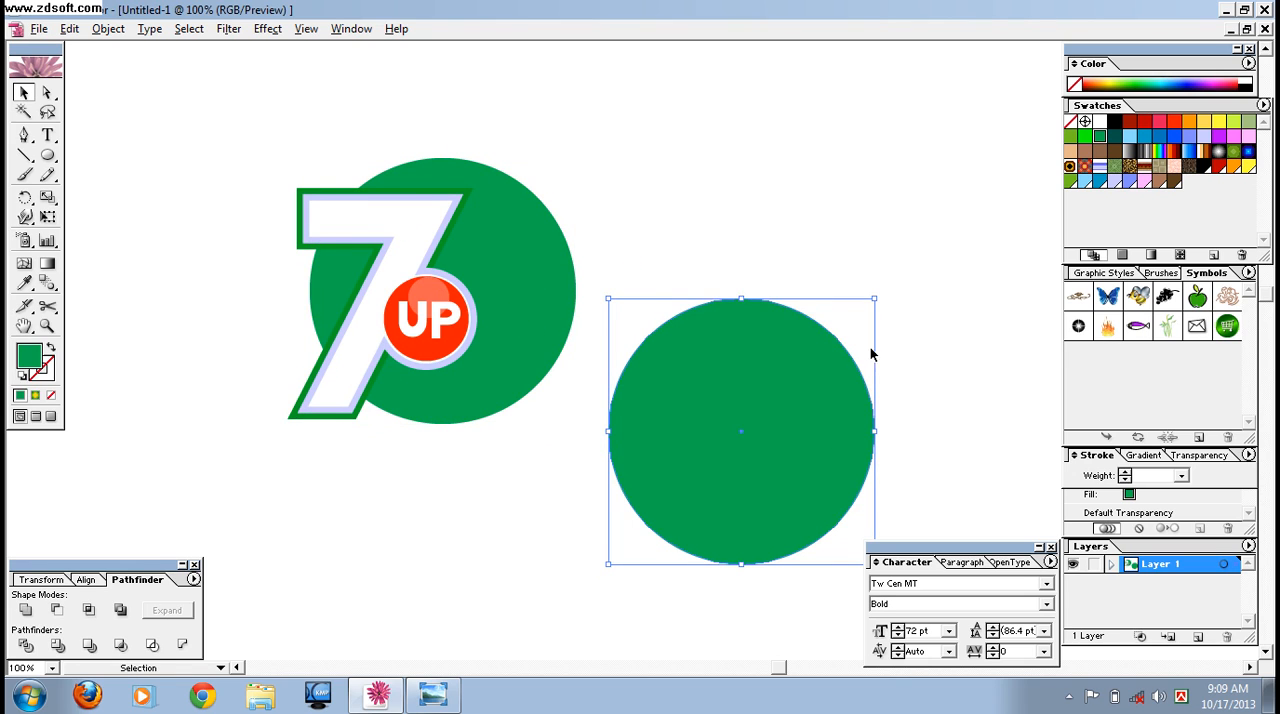
pyautogui.moveTo(874, 298); pyautogui.dragTo(790, 383)
pyautogui.moveTo(706, 467); pyautogui.dragTo(342, 445)
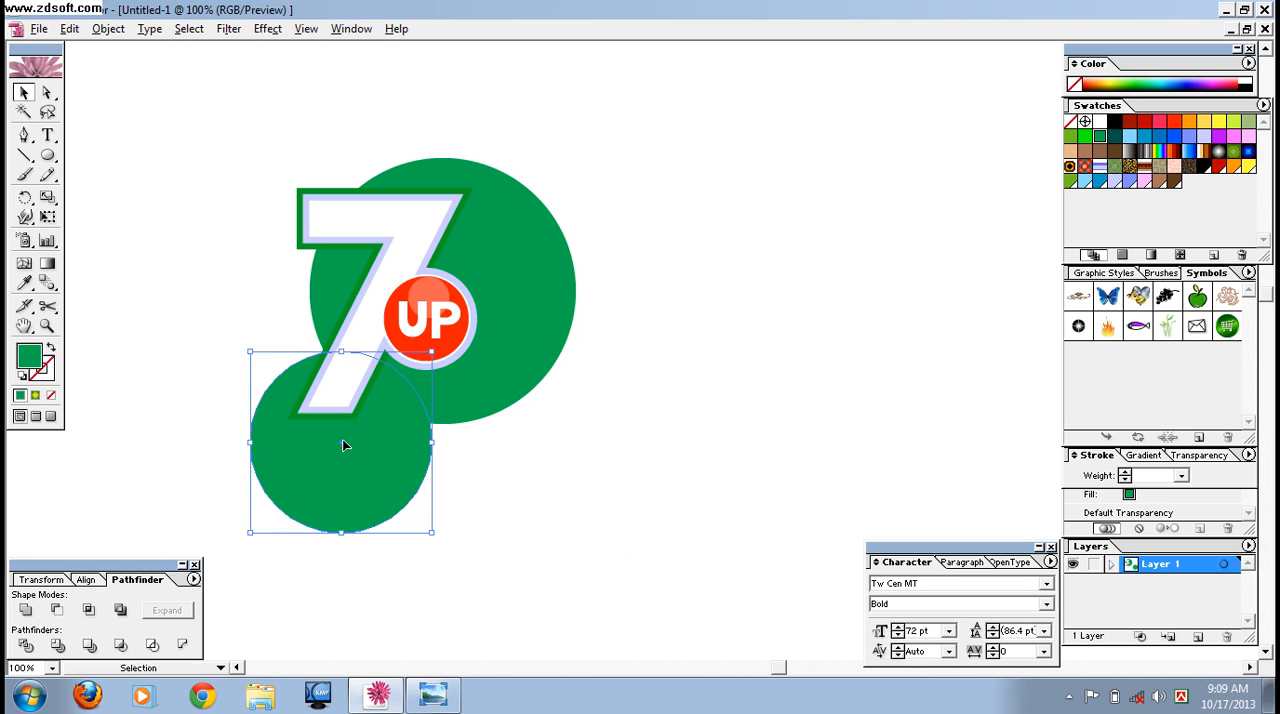
# Fill the smaller circle with yellow and send it to the back, behind the green circle and the 7.
pyautogui.click(1219, 121)
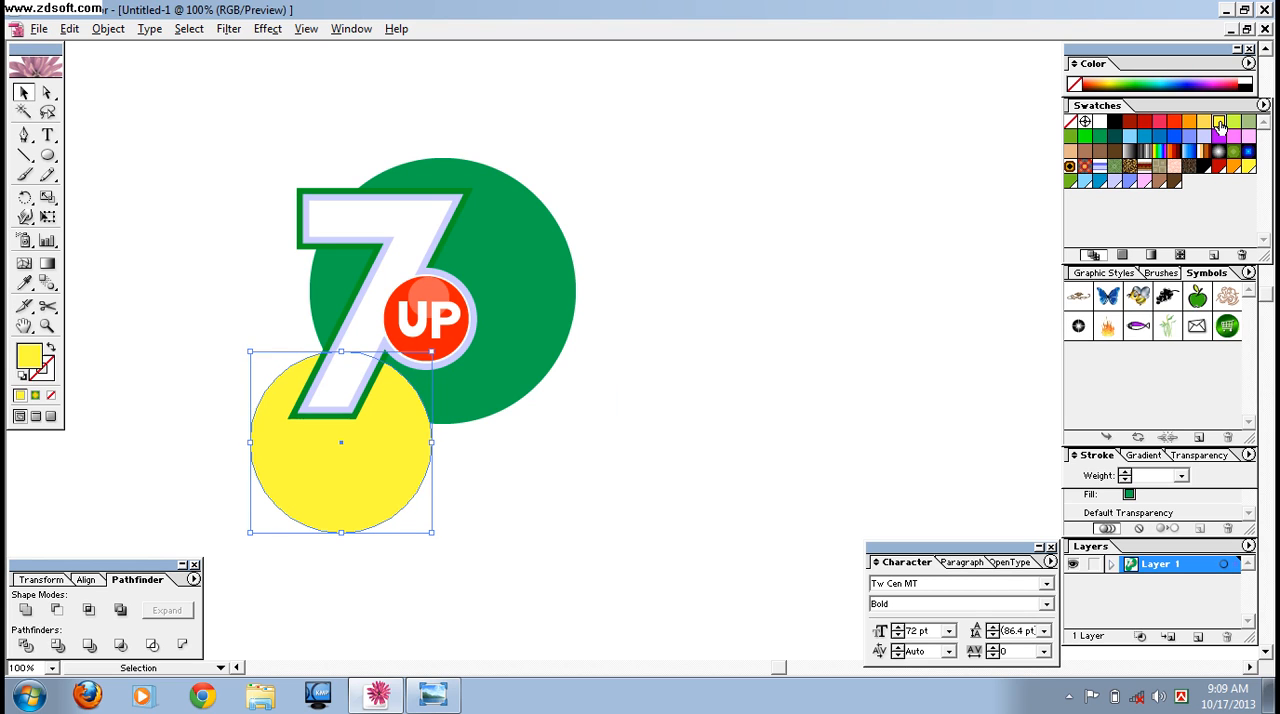
pyautogui.rightClick(360, 438)
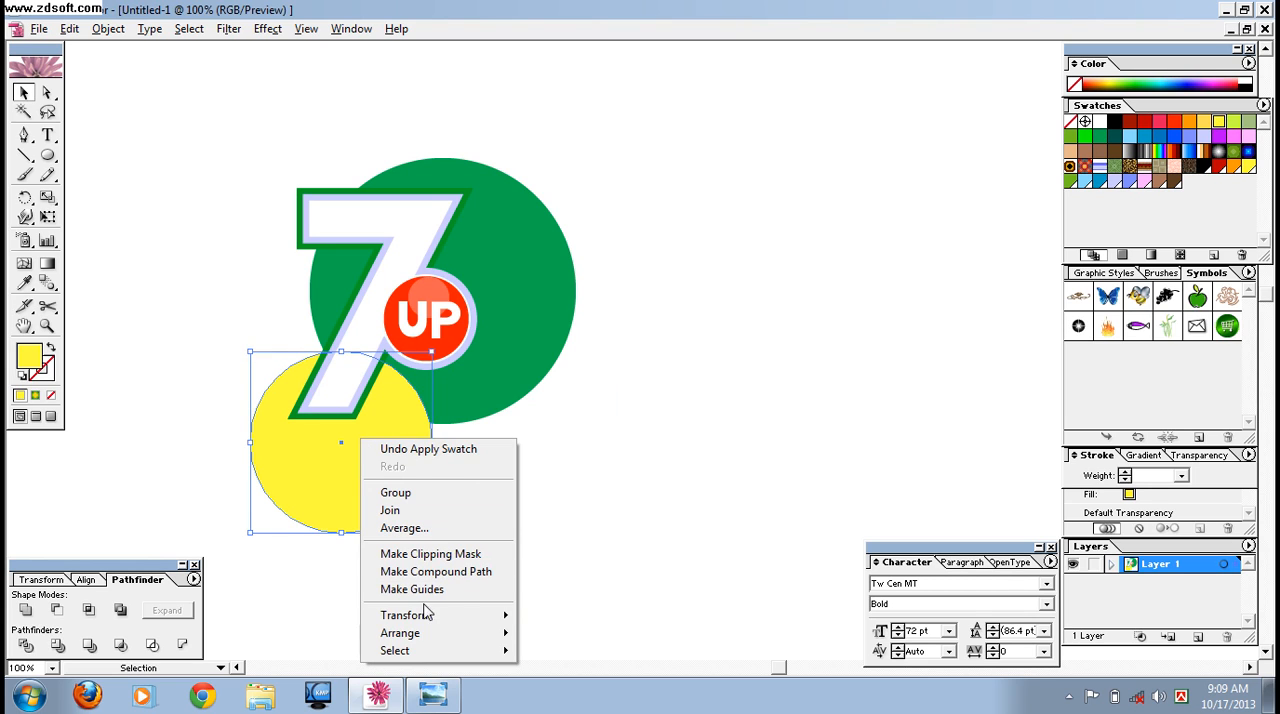
pyautogui.moveTo(432, 636)
pyautogui.click(590, 607)
# Copy the green and yellow circles to the empty area beside the logo and intersect the copies into an expanded leaf shape.
pyautogui.moveTo(561, 494); pyautogui.dragTo(803, 424)
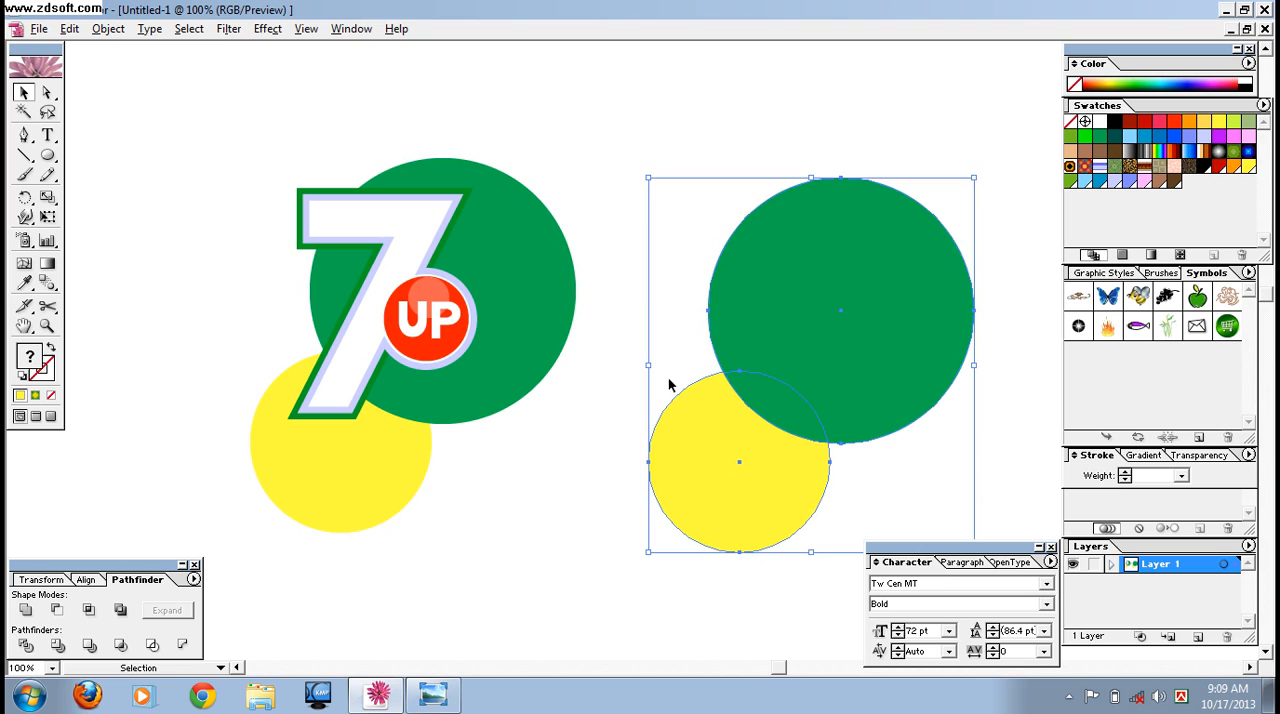
pyautogui.click(89, 610)
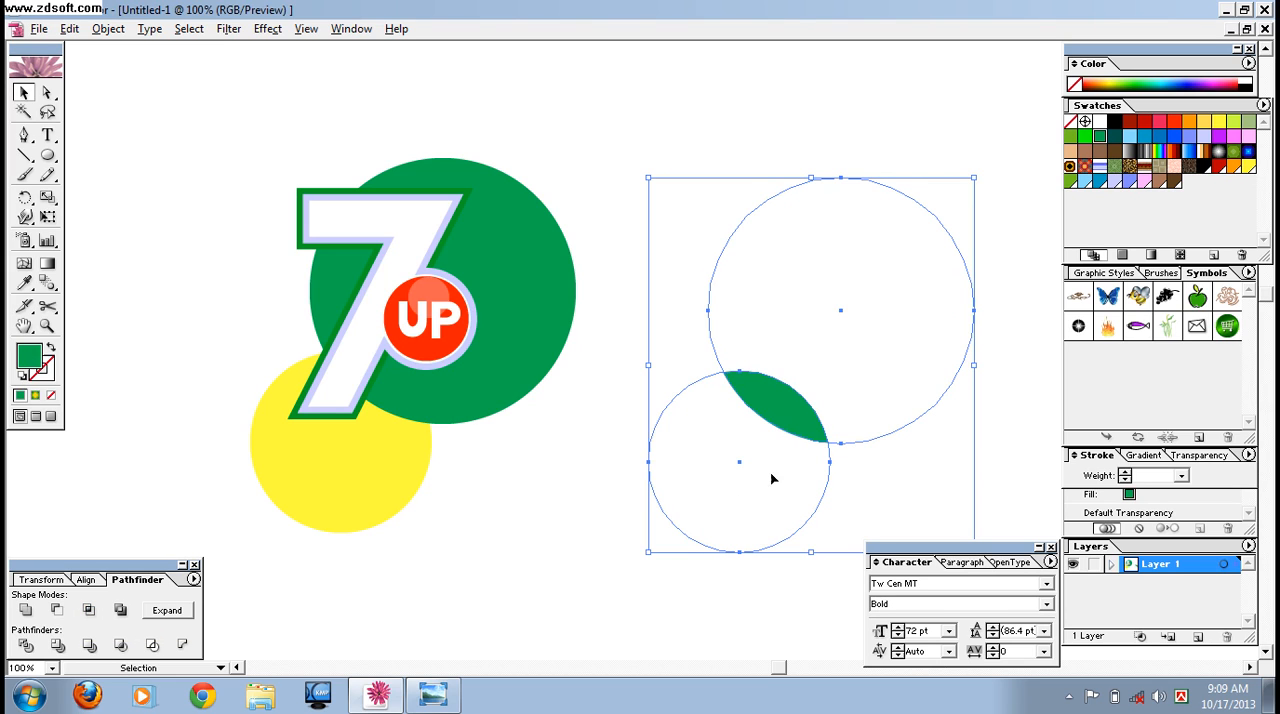
pyautogui.click(167, 610)
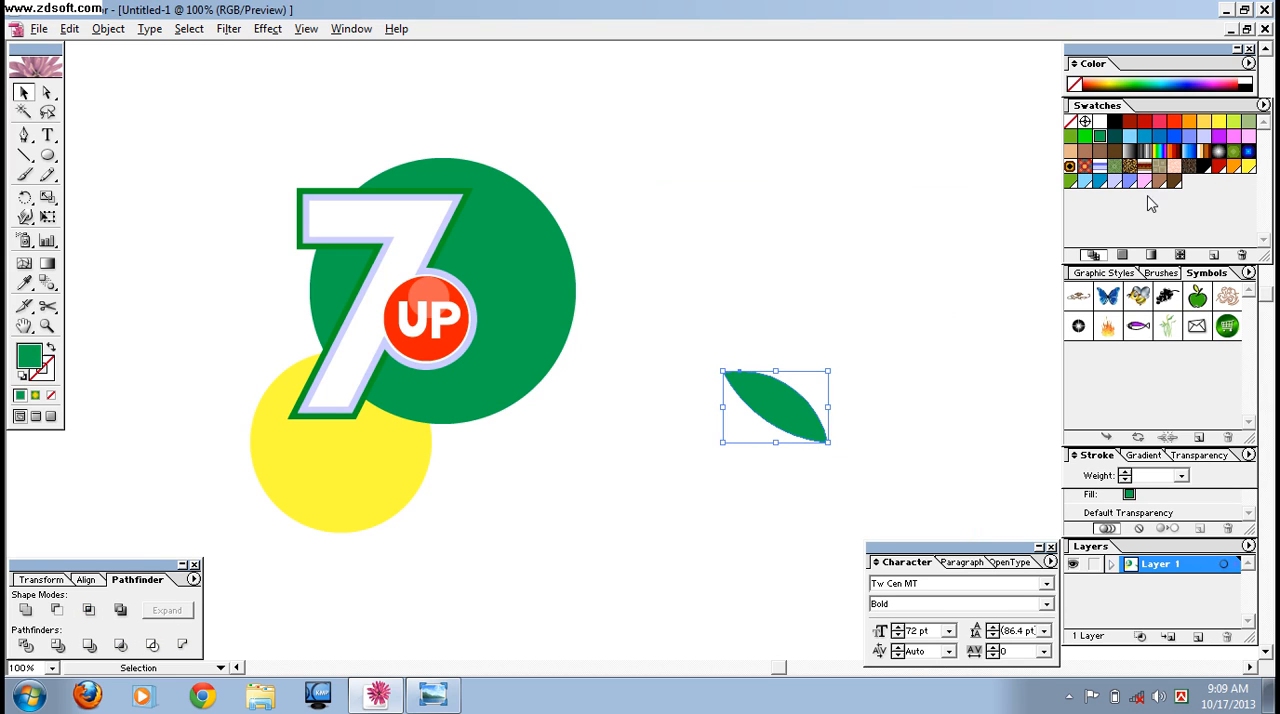
# Fill the leaf shape with lime green and align it over the overlap of the logo's green and yellow circles.
pyautogui.click(1233, 122)
pyautogui.moveTo(787, 426); pyautogui.dragTo(391, 393)
pyautogui.press('Down')
pyautogui.press('Down')
pyautogui.press('Down')
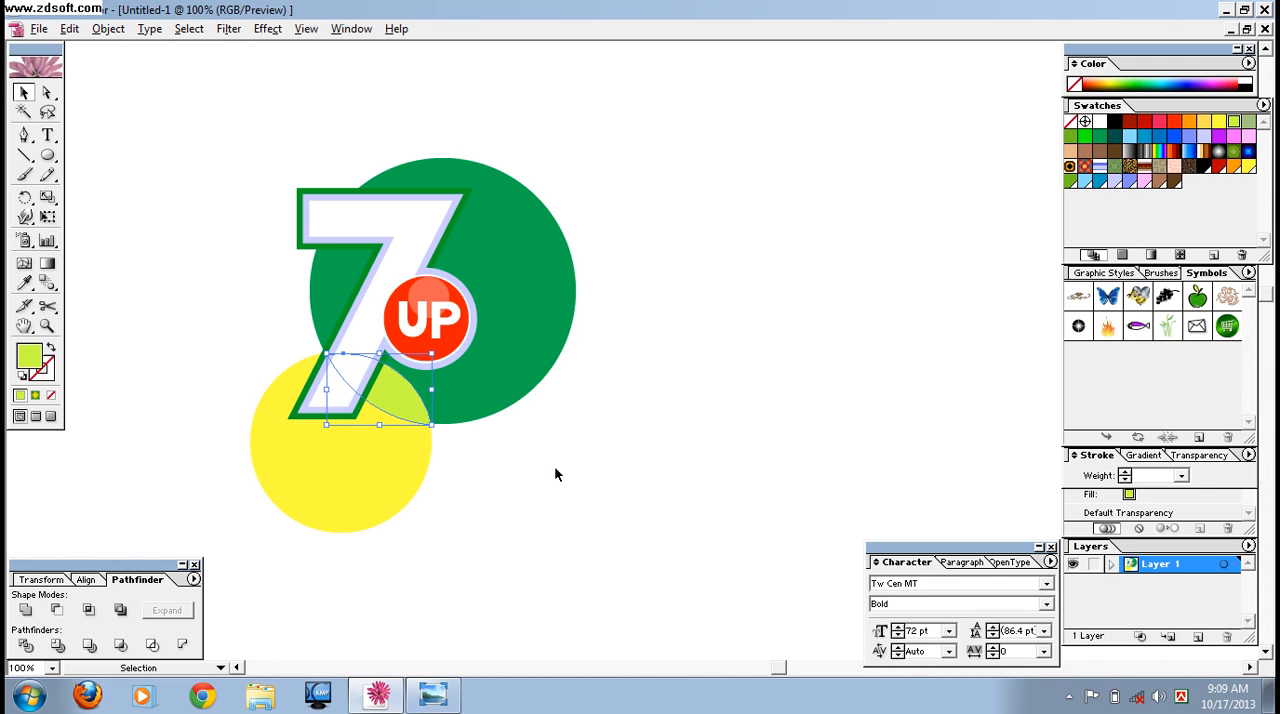
pyautogui.click(522, 486)
# Set the opacity of the lime overlap shape to 63%.
pyautogui.click(409, 399)
pyautogui.click(1201, 455)
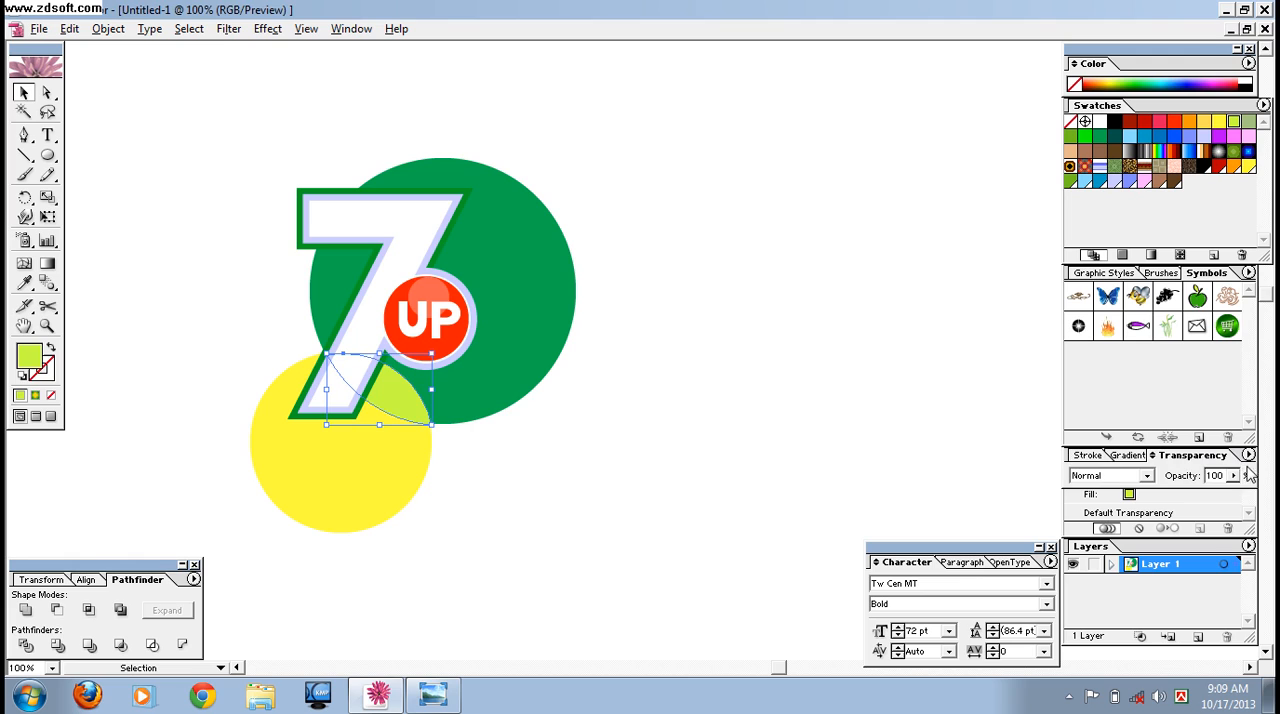
pyautogui.click(1233, 475)
pyautogui.moveTo(1240, 500); pyautogui.dragTo(1199, 502)
pyautogui.click(913, 439)
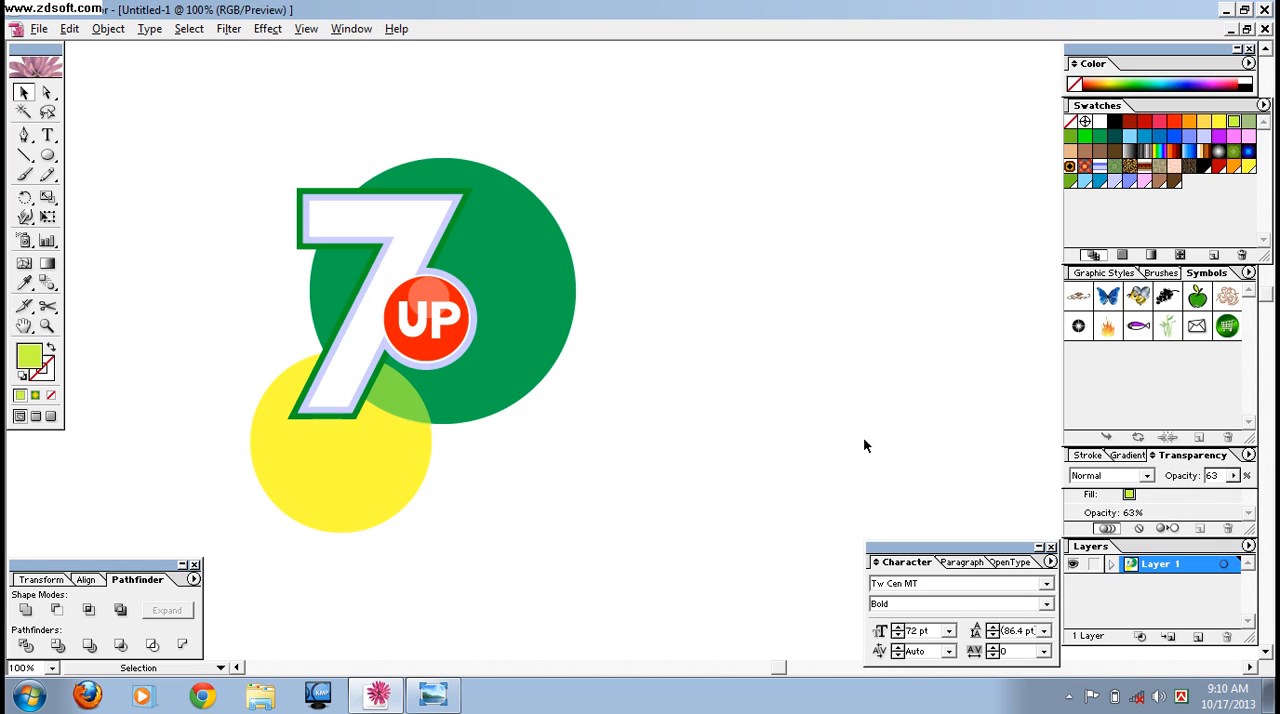
# Compare the logo's circles and colours with the reference image.
pyautogui.moveTo(203, 190); pyautogui.dragTo(541, 470)
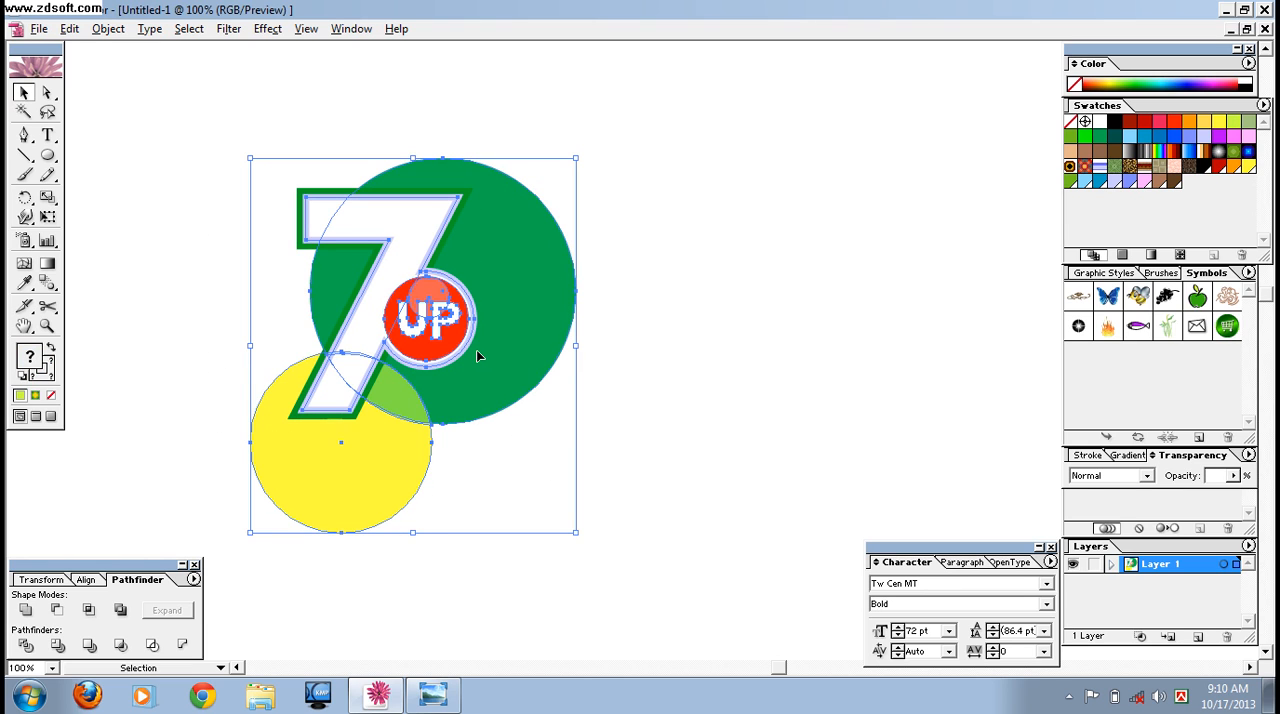
pyautogui.click(792, 515)
pyautogui.click(432, 695)
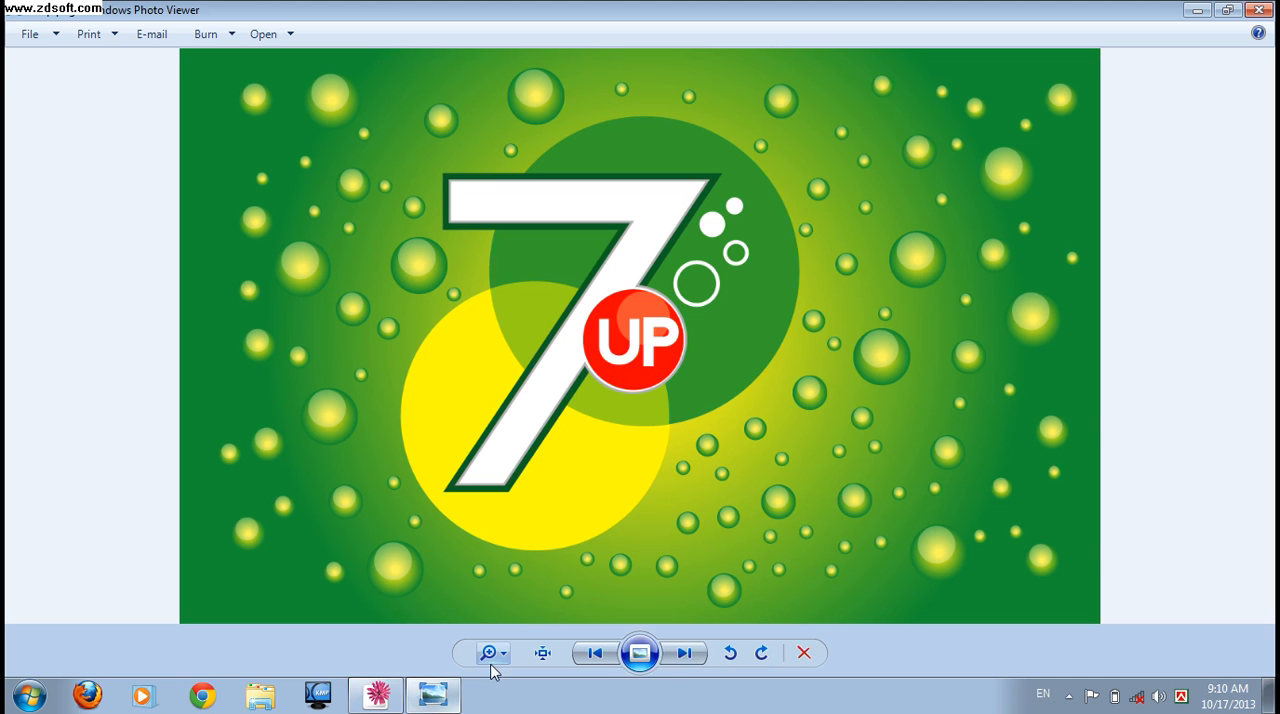
pyautogui.click(378, 695)
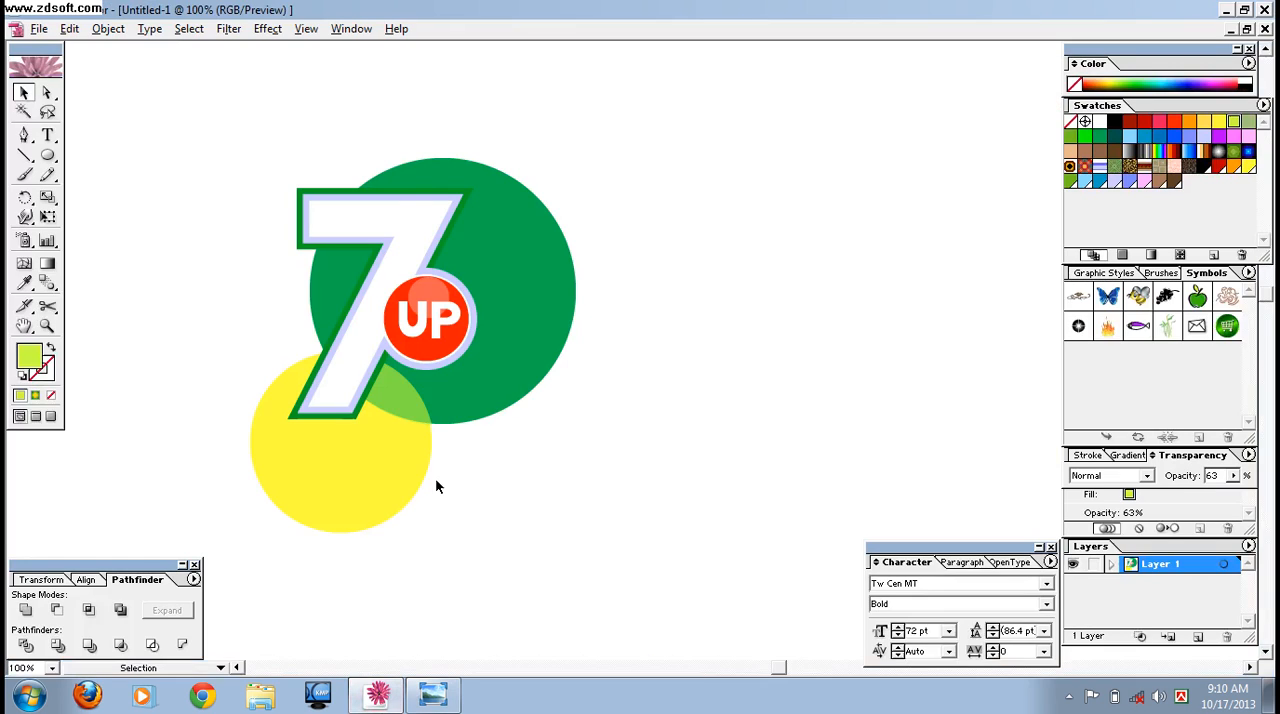
# Try a darker green fill from the colour spectrum on the large circle behind the 7.
pyautogui.click(553, 317)
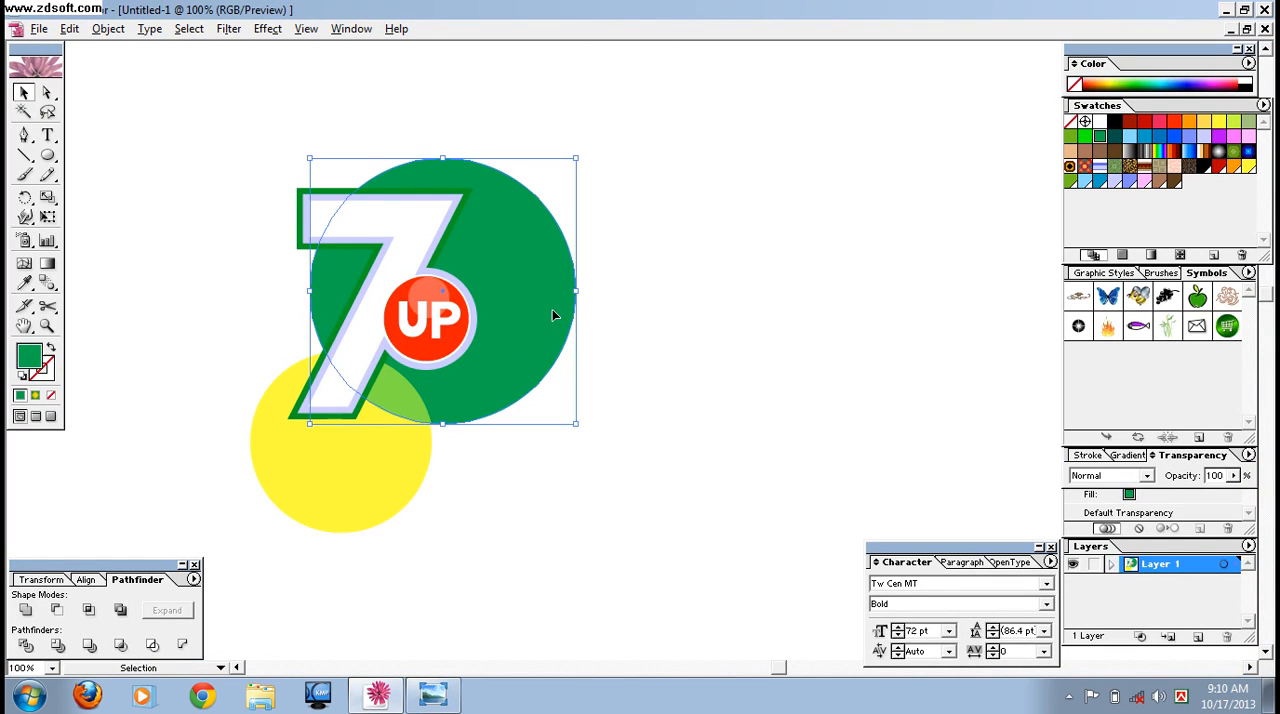
pyautogui.click(1148, 79)
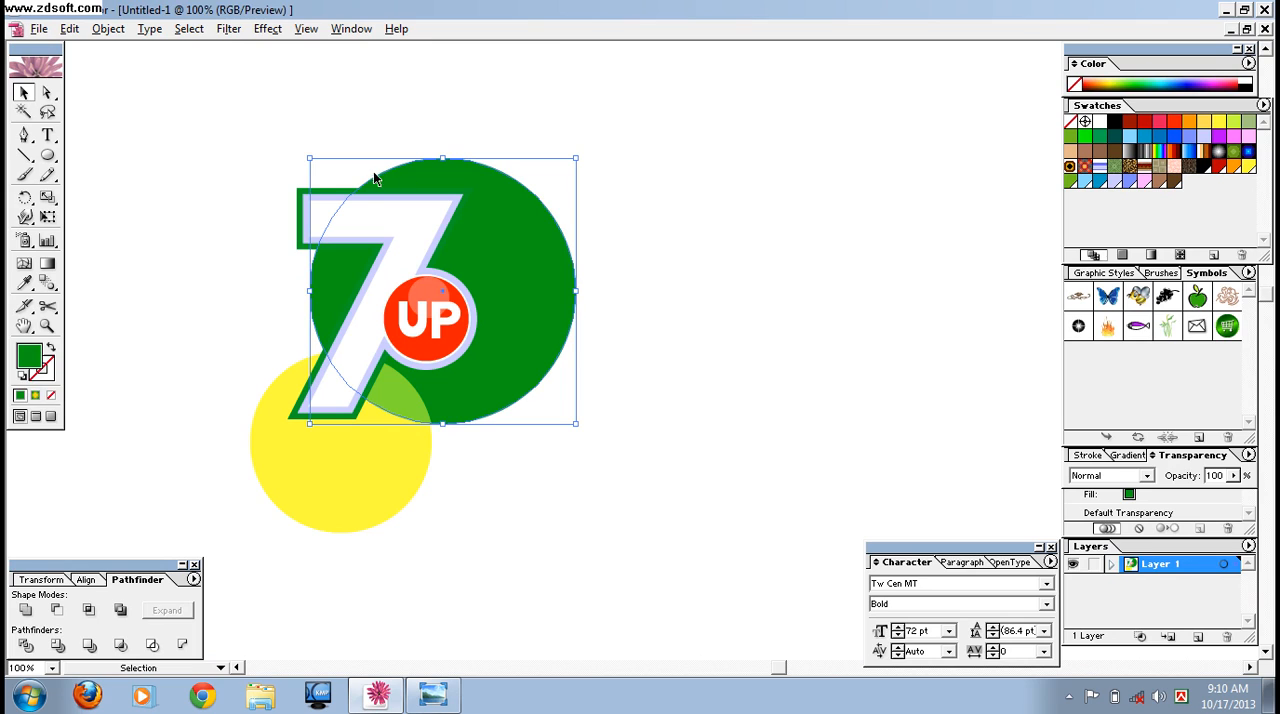
pyautogui.click(302, 193)
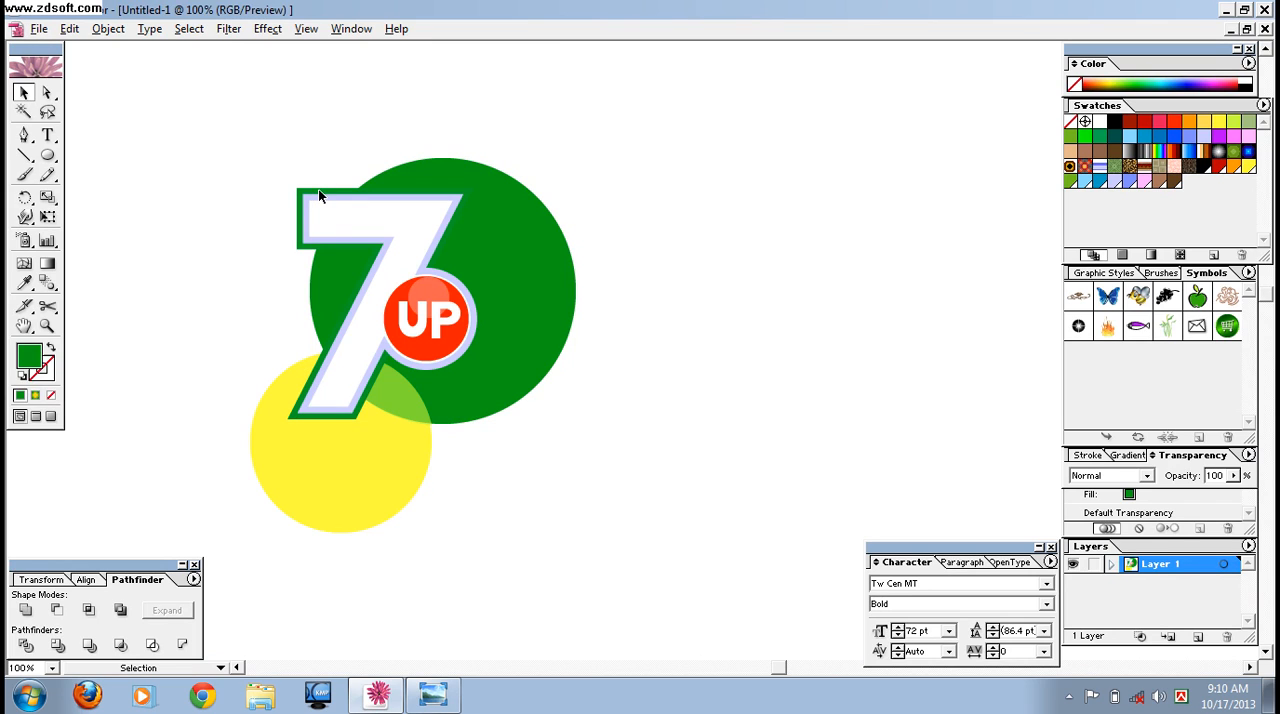
pyautogui.click(377, 369)
pyautogui.click(345, 320)
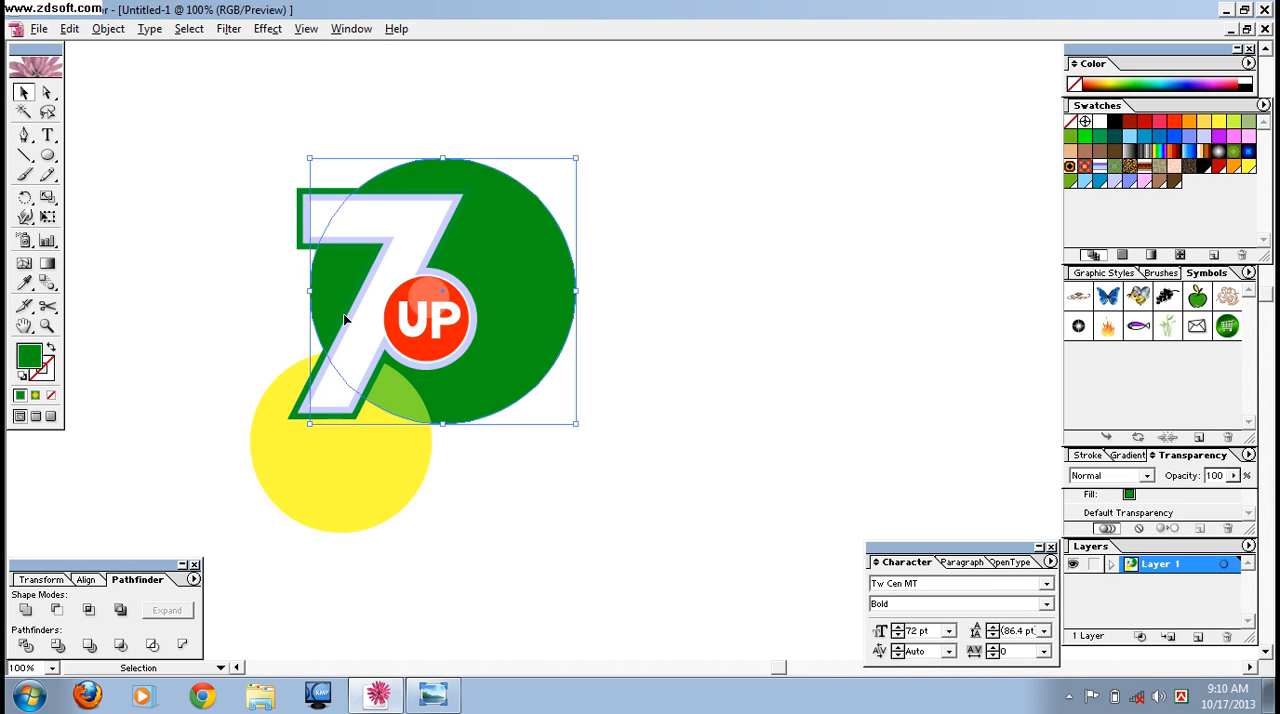
pyautogui.click(299, 226)
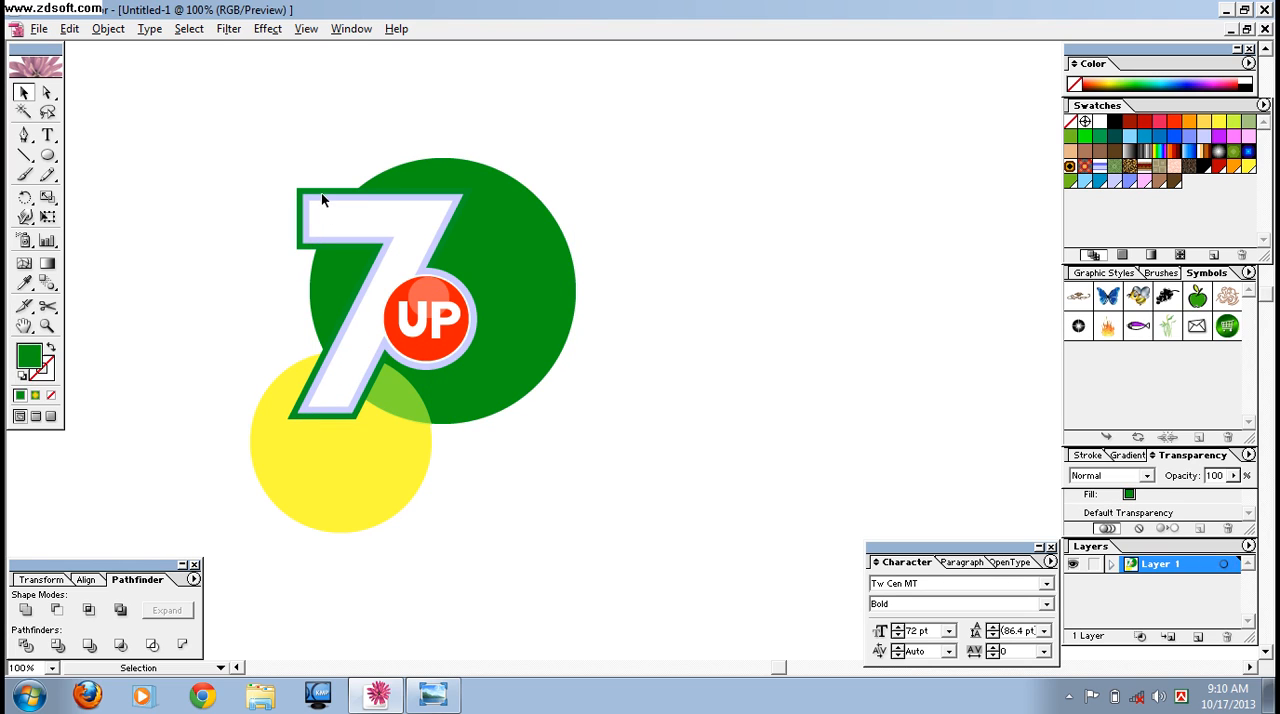
# Fill the large circle behind the 7 with a brighter green that contrasts with the 7's border.
pyautogui.click(533, 232)
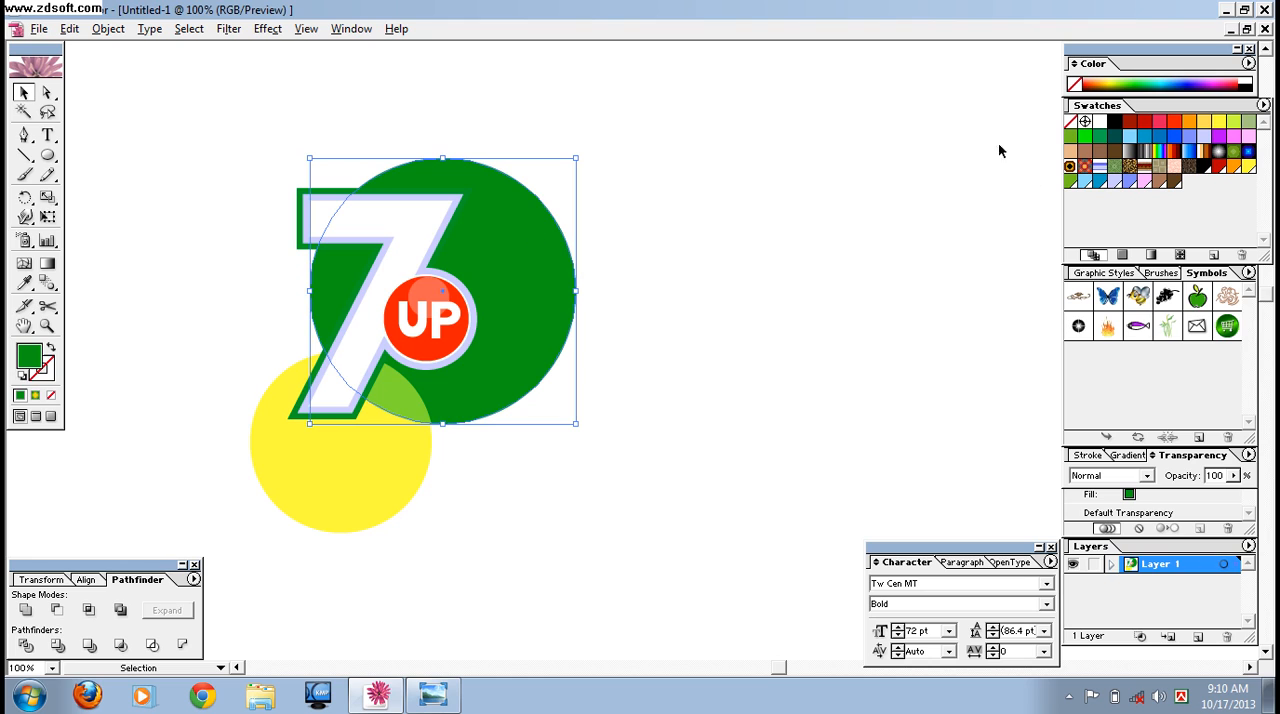
pyautogui.click(1149, 82)
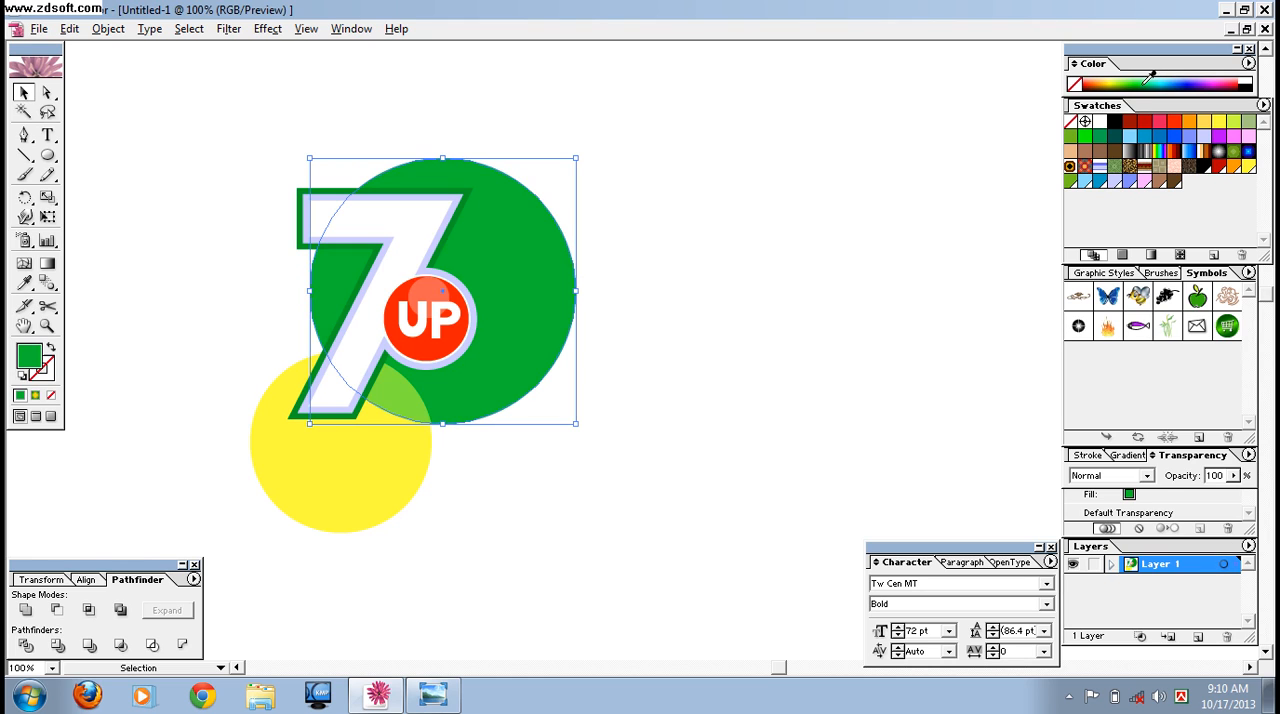
pyautogui.click(857, 229)
# Group the 7UP lettering with the green and yellow circles and the overlap shape.
pyautogui.moveTo(204, 130); pyautogui.dragTo(536, 486)
pyautogui.rightClick(478, 366)
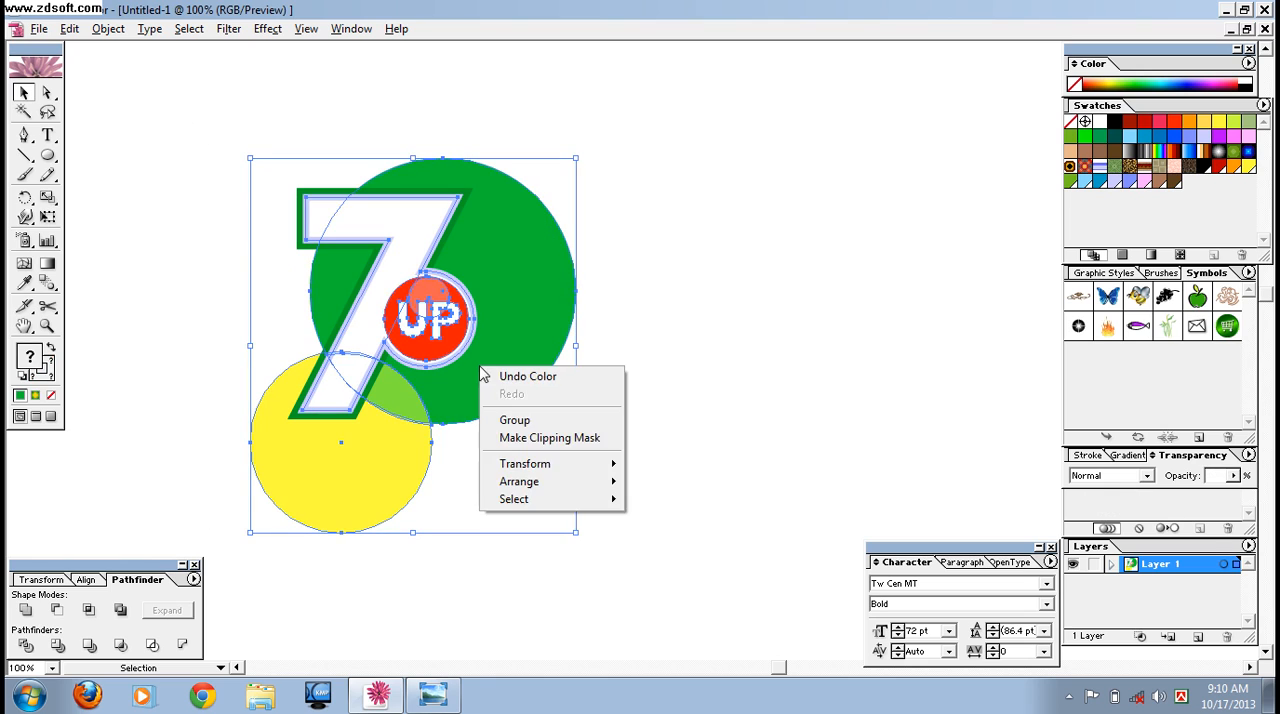
pyautogui.click(525, 422)
pyautogui.click(858, 430)
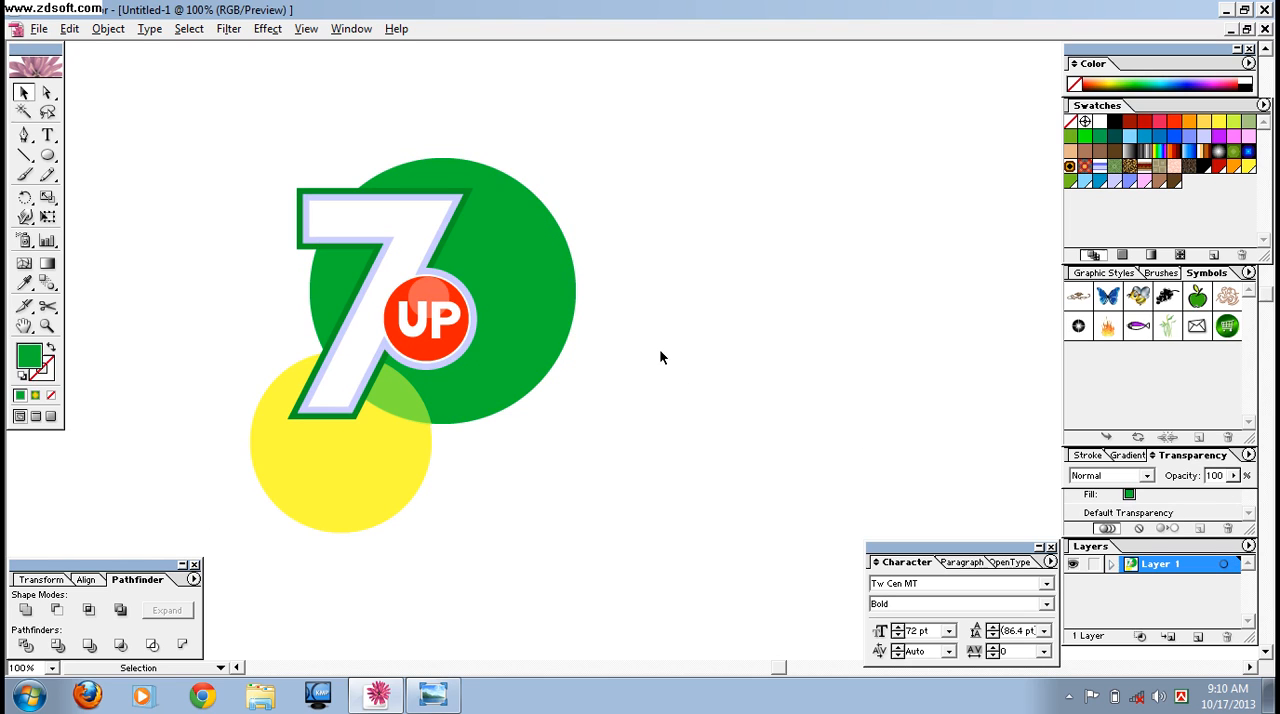
# Draw a wide green rectangle that covers the whole logo with generous margins.
pyautogui.hotkey('ctrl', '-')
pyautogui.moveTo(63, 165)
pyautogui.mouseDown()
pyautogui.moveTo(131, 160)
pyautogui.moveTo(70, 164)
pyautogui.mouseUp()
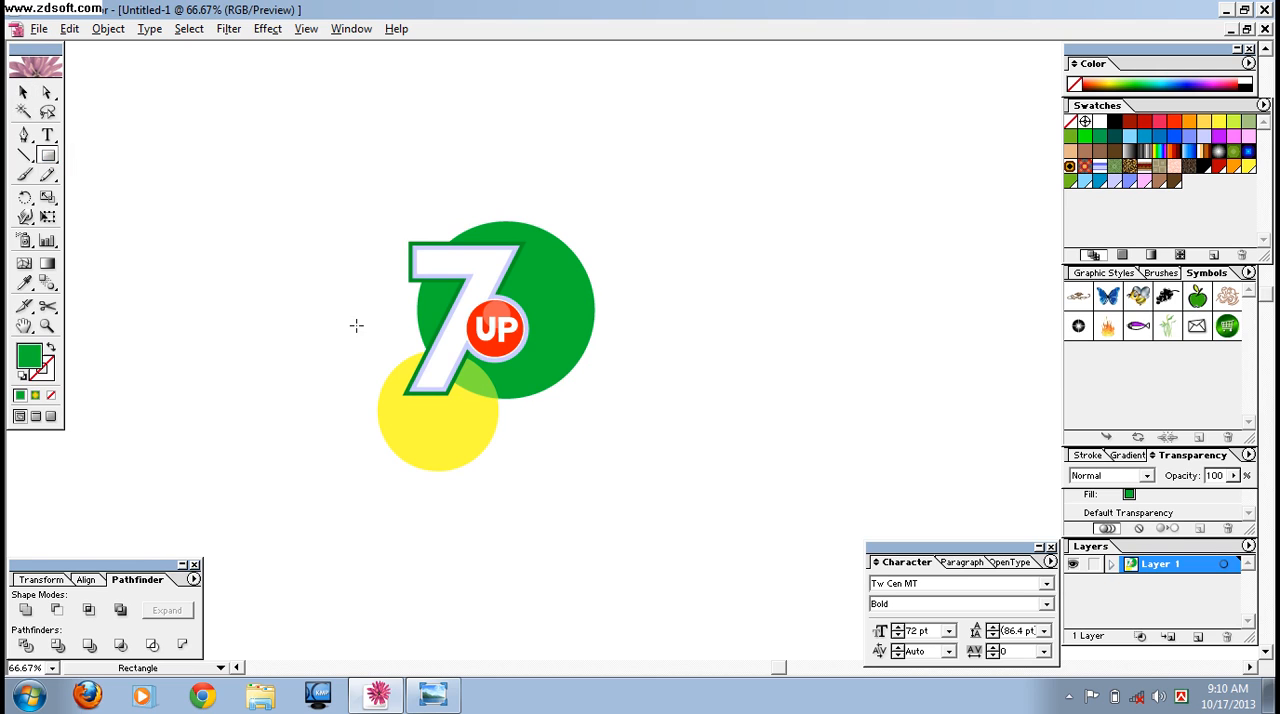
pyautogui.moveTo(251, 198); pyautogui.dragTo(822, 509)
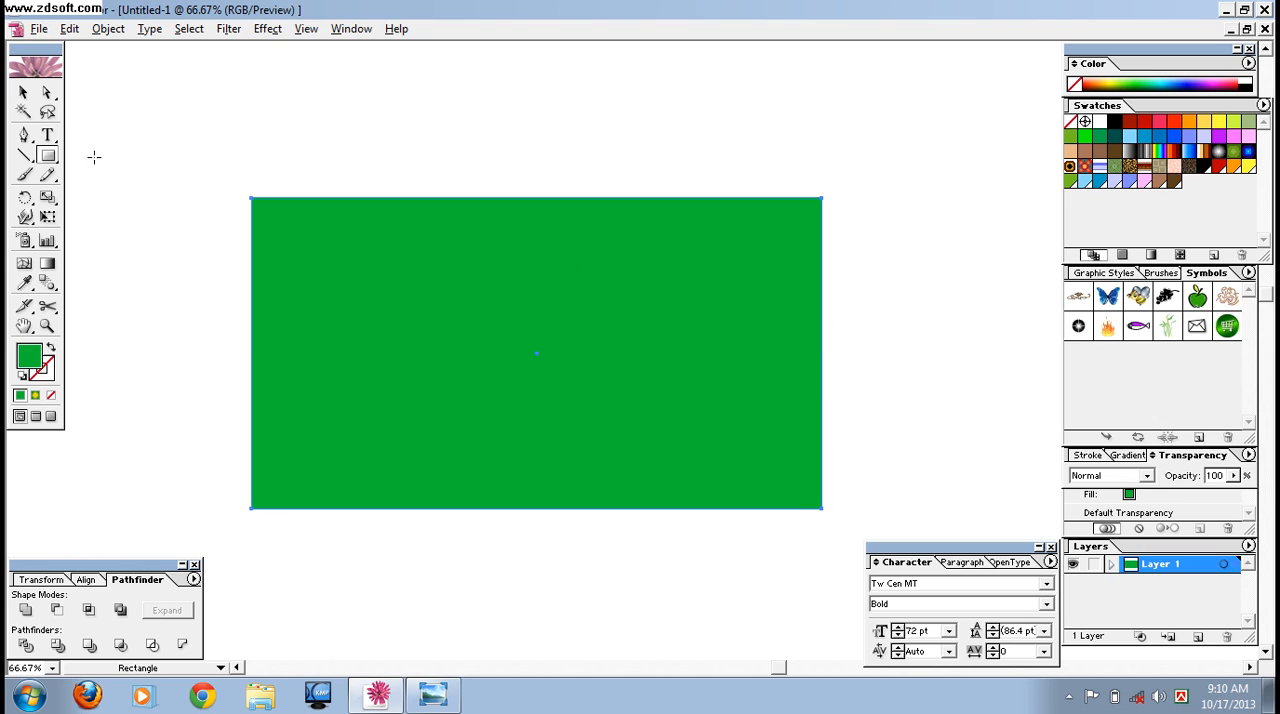
# Send the rectangle behind the logo, shift it slightly left, and extend its upper edge a little.
pyautogui.click(23, 92)
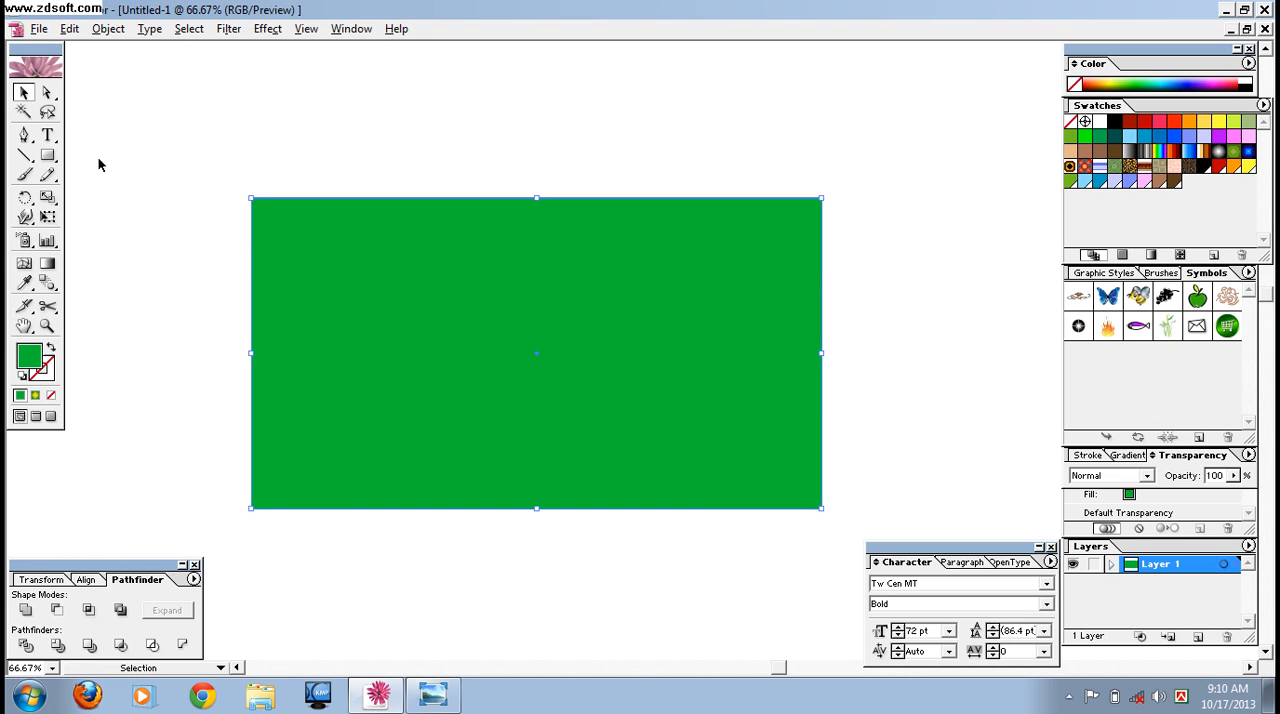
pyautogui.rightClick(481, 334)
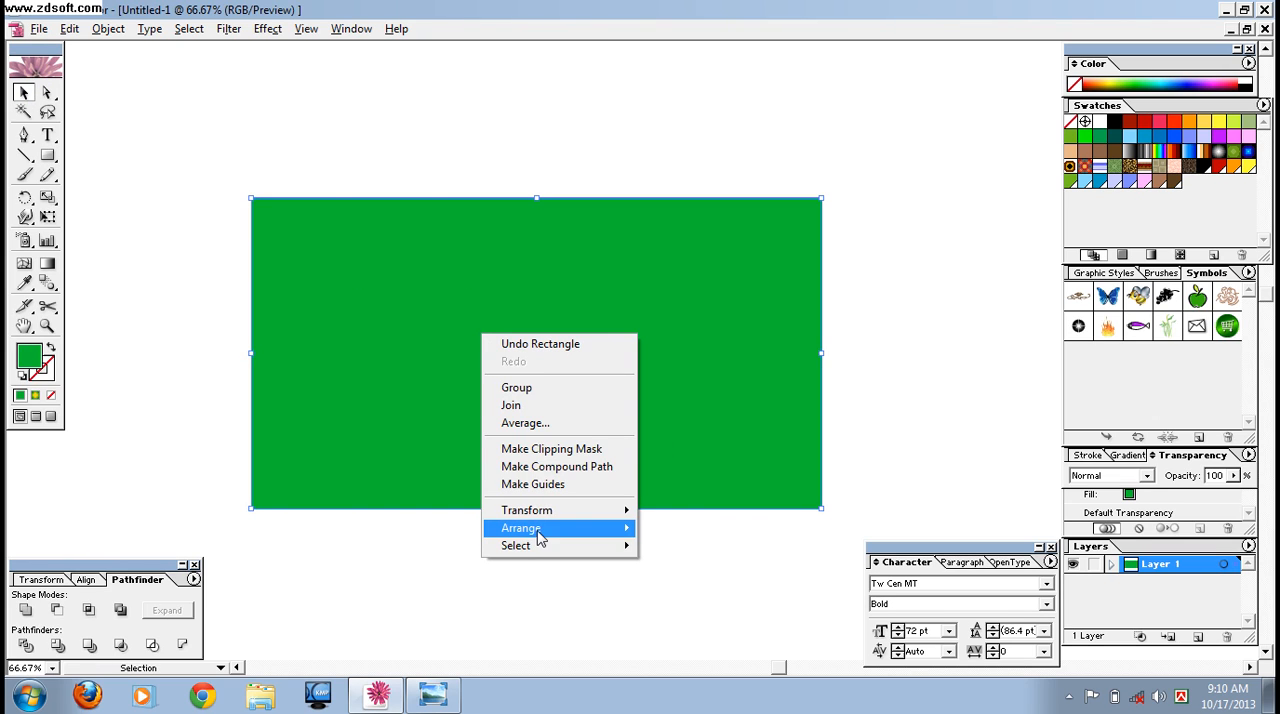
pyautogui.moveTo(541, 540)
pyautogui.click(688, 582)
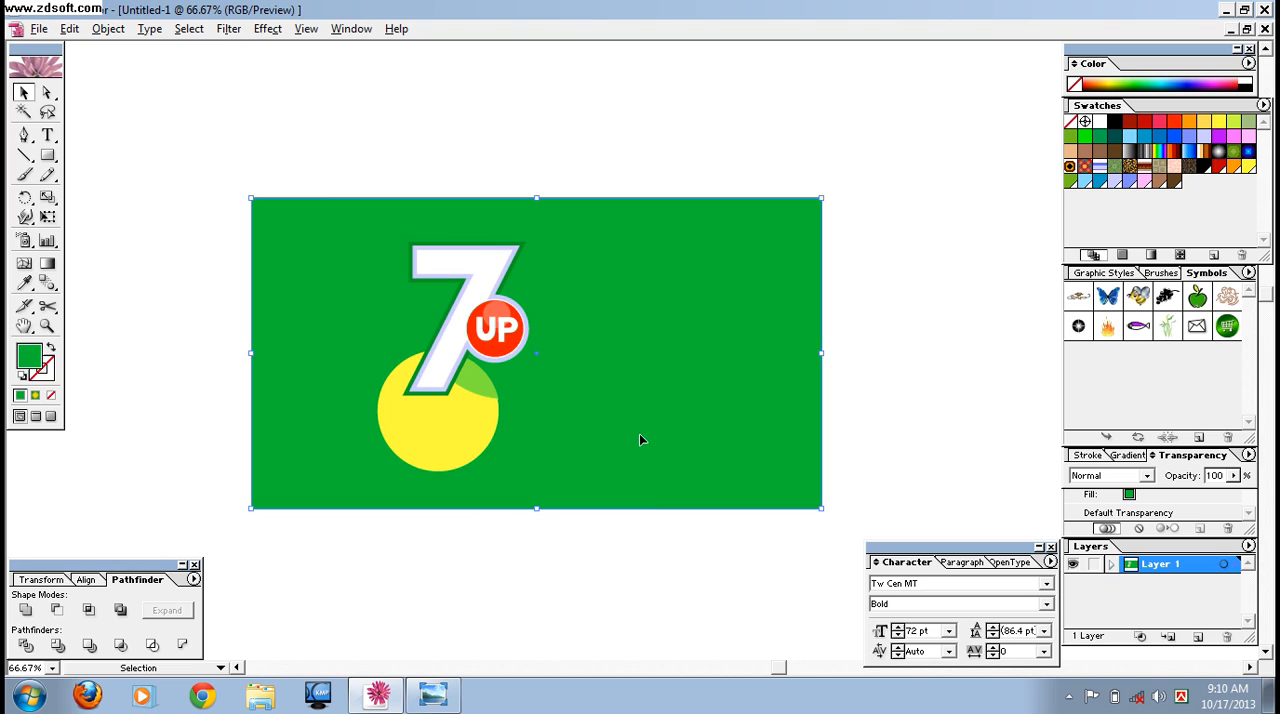
pyautogui.moveTo(779, 353); pyautogui.dragTo(754, 352)
pyautogui.moveTo(512, 196); pyautogui.dragTo(512, 190)
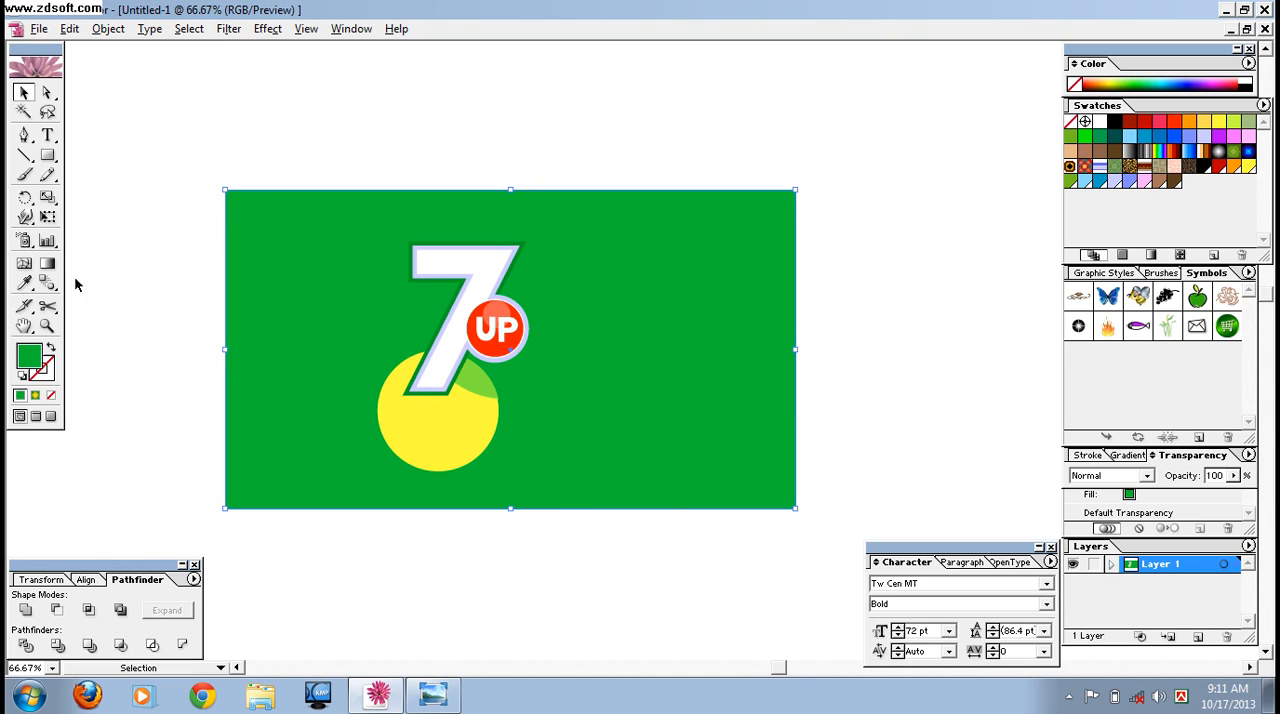
# Fill the background rectangle with the radial yellow-to-green gradient.
pyautogui.click(1134, 455)
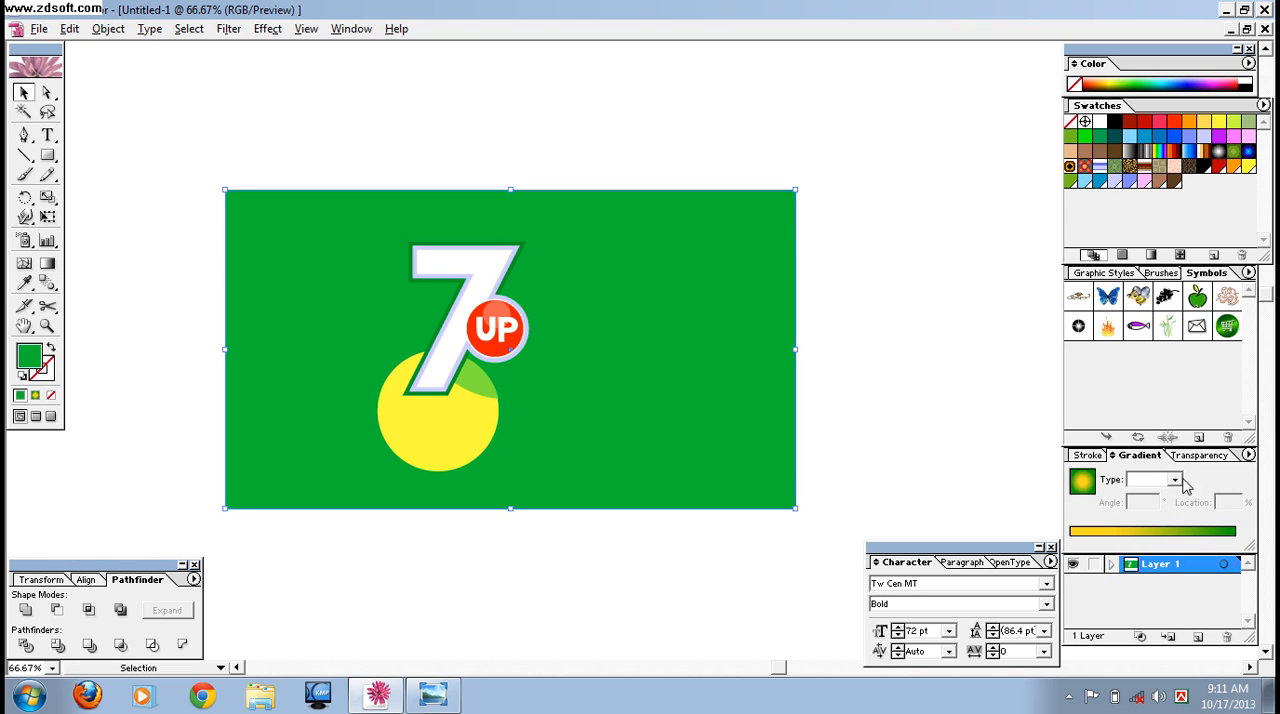
pyautogui.click(1208, 533)
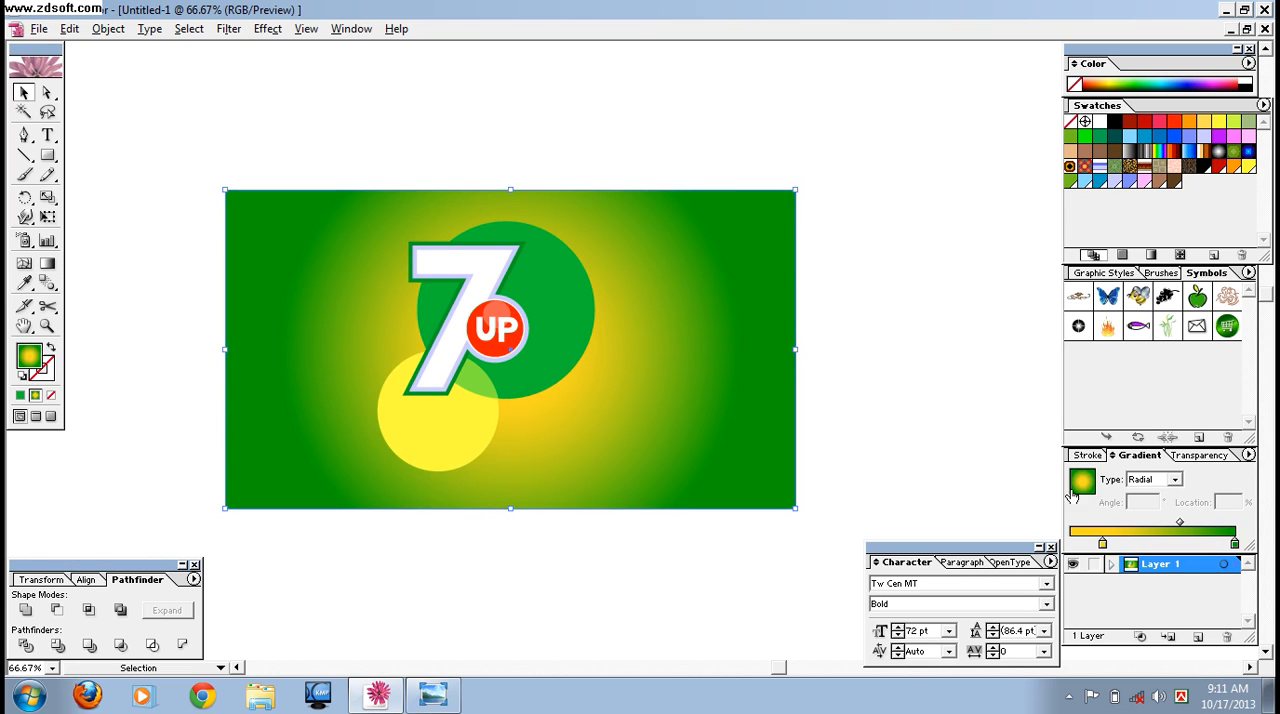
pyautogui.click(924, 348)
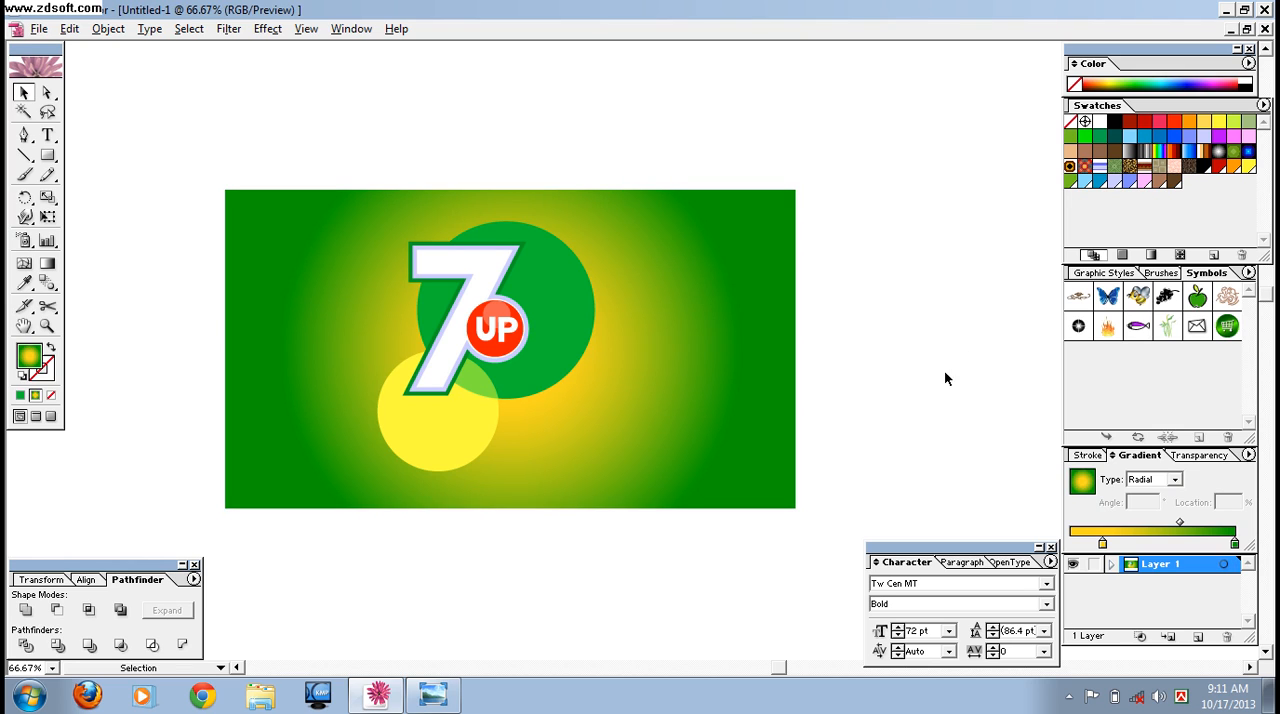
# Group the gradient background rectangle with the logo.
pyautogui.moveTo(936, 356); pyautogui.dragTo(829, 290)
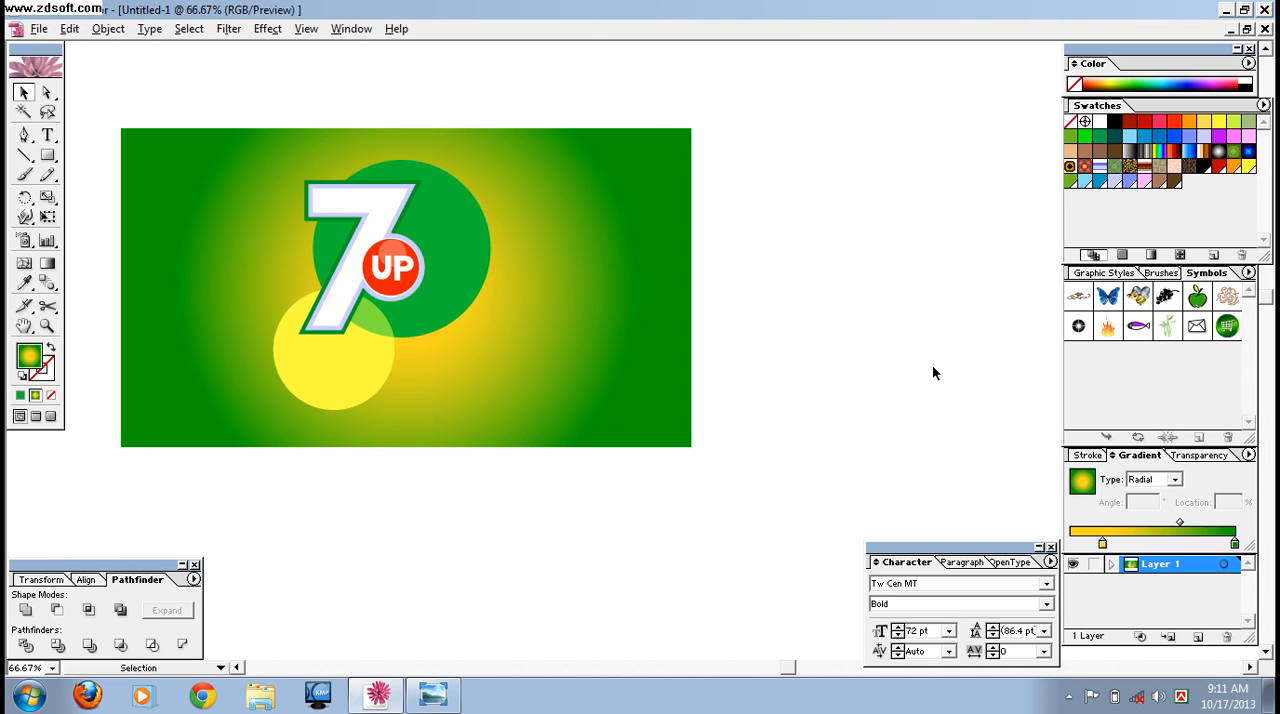
pyautogui.moveTo(305, 87); pyautogui.dragTo(631, 466)
pyautogui.rightClick(391, 293)
pyautogui.click(425, 344)
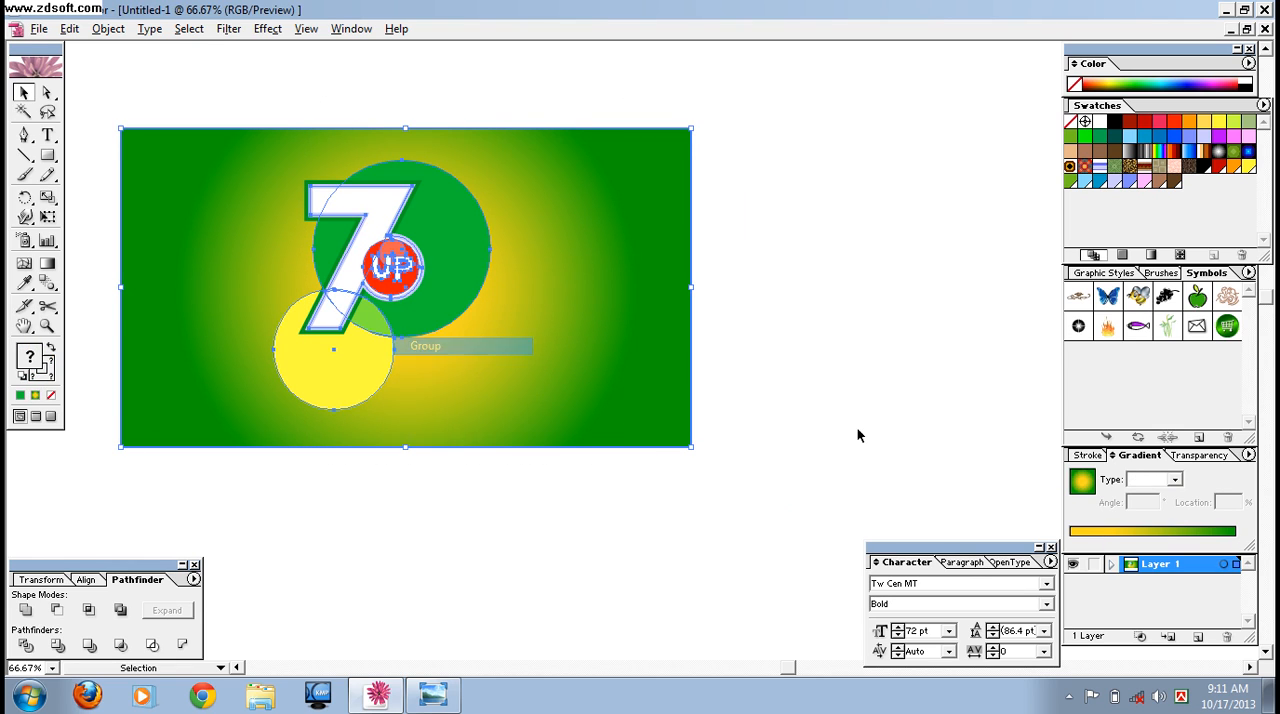
pyautogui.click(909, 415)
# Draw a circle with the radial yellow-to-green gradient in the empty area beside the background, about 40% of its height.
pyautogui.moveTo(911, 277); pyautogui.dragTo(657, 308)
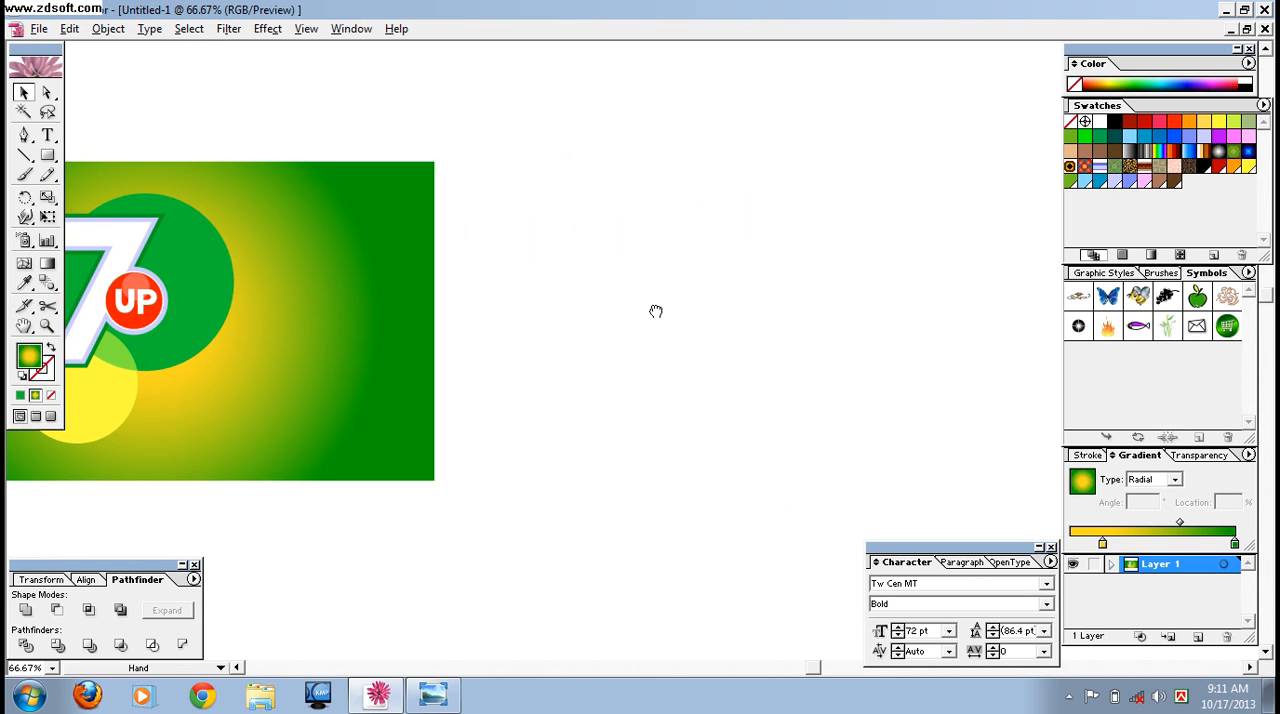
pyautogui.moveTo(47, 155); pyautogui.dragTo(120, 161)
pyautogui.moveTo(592, 235); pyautogui.dragTo(724, 369)
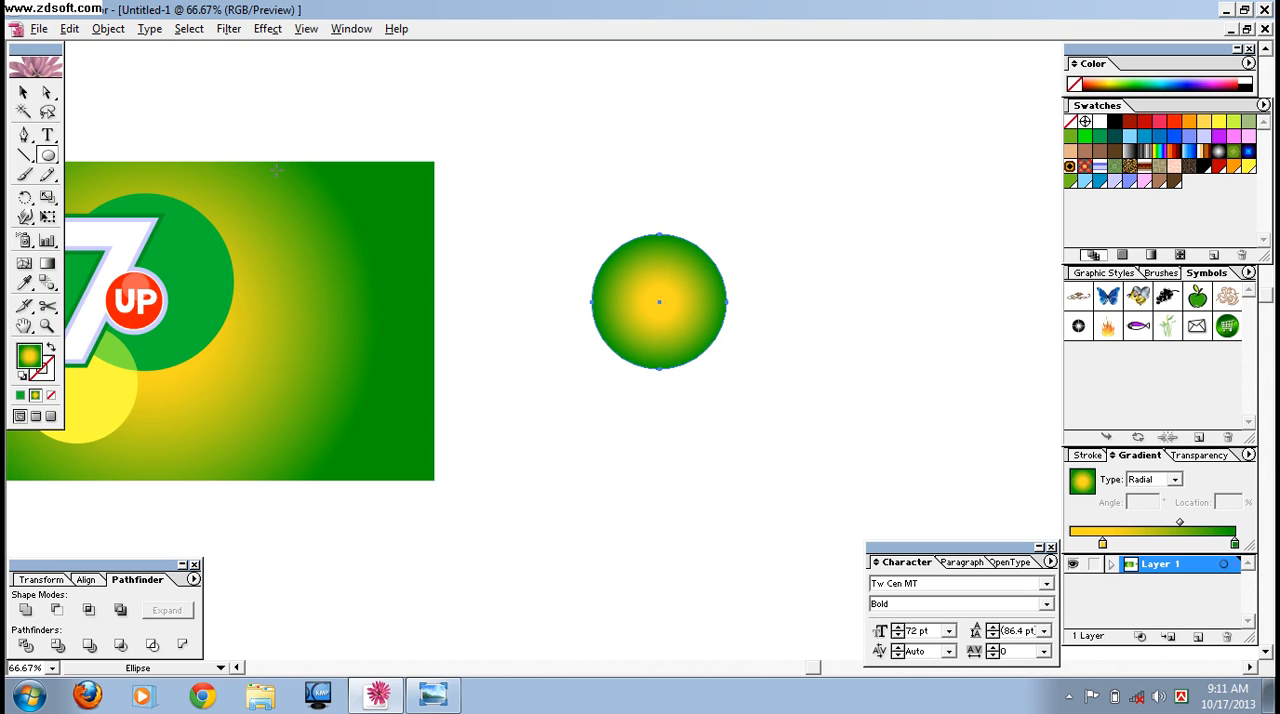
# Duplicate the gradient circle to its right and scale the copy down to about half size.
pyautogui.click(24, 92)
pyautogui.moveTo(655, 304); pyautogui.dragTo(864, 328)
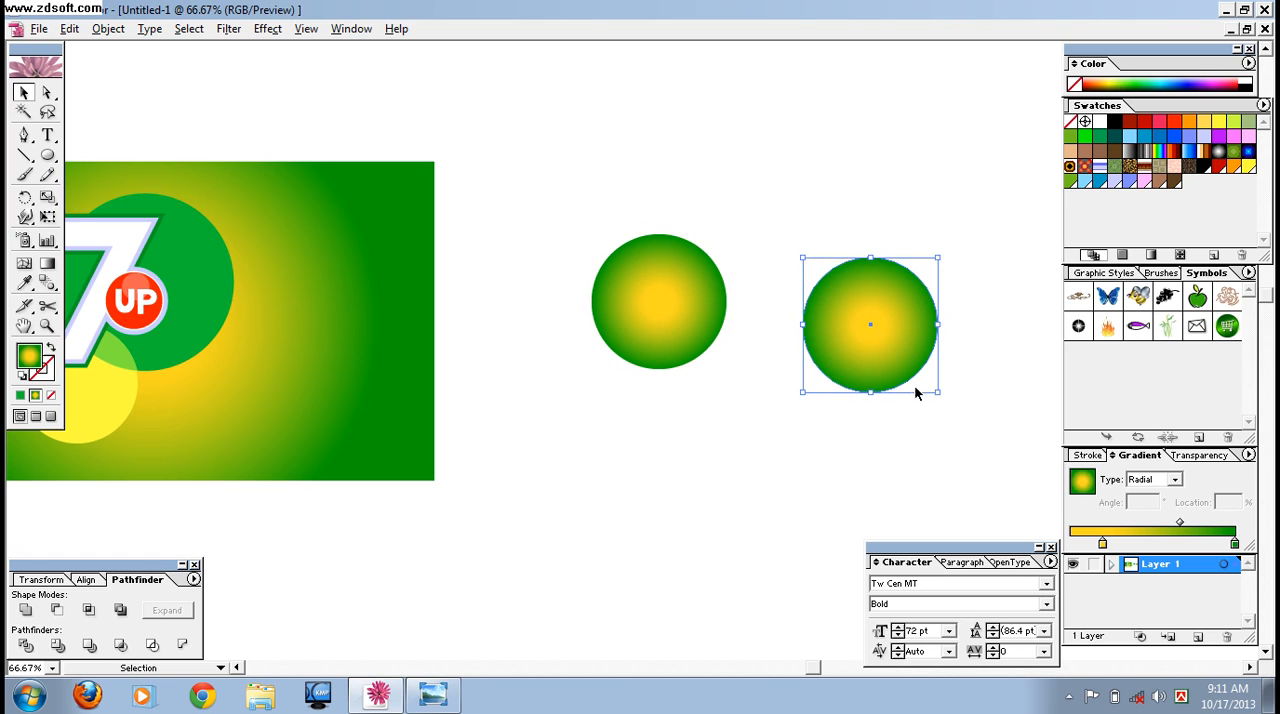
pyautogui.moveTo(937, 392); pyautogui.dragTo(873, 326)
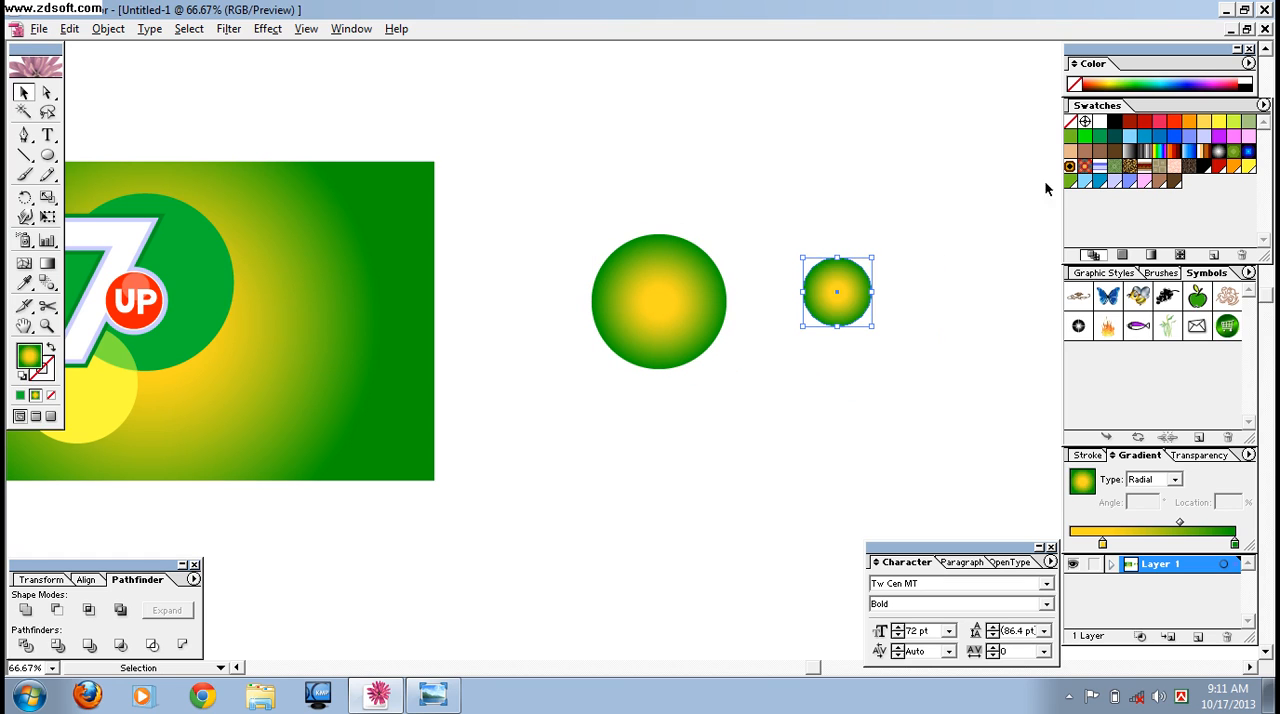
# Fill the smaller circle with white and reduce its opacity to 30%.
pyautogui.click(1100, 121)
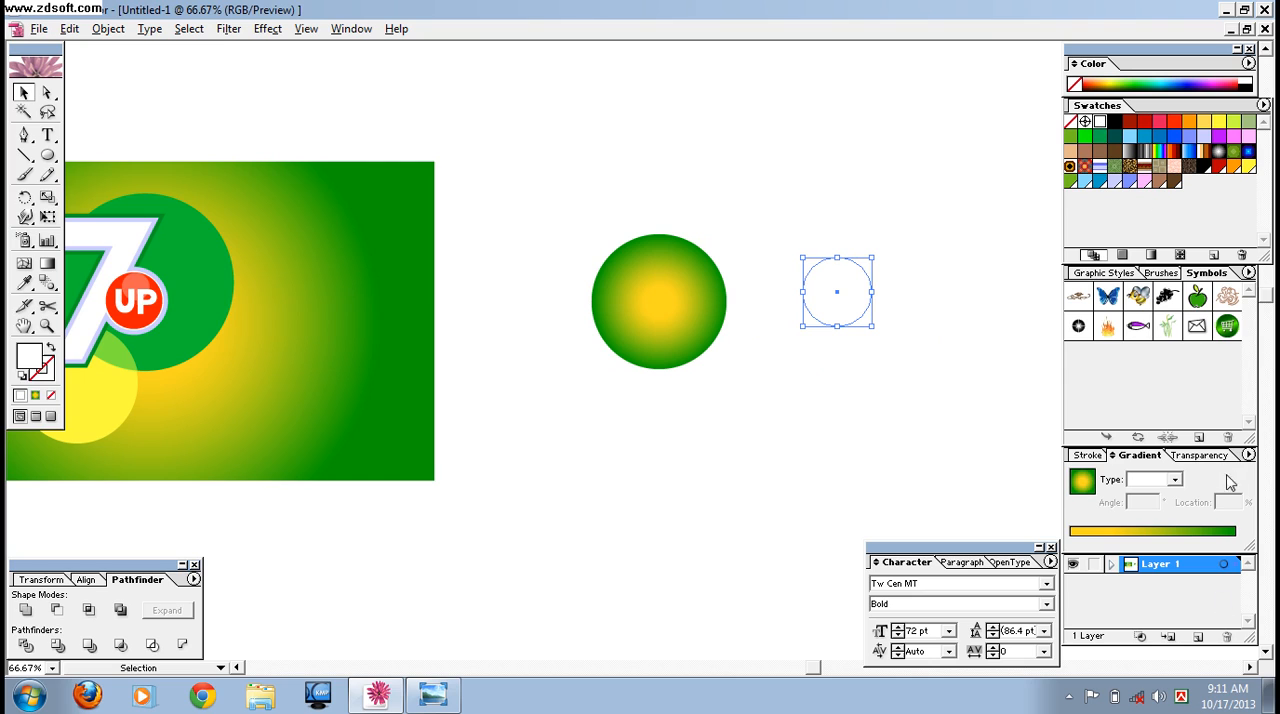
pyautogui.click(1206, 455)
pyautogui.moveTo(1236, 500); pyautogui.dragTo(1170, 503)
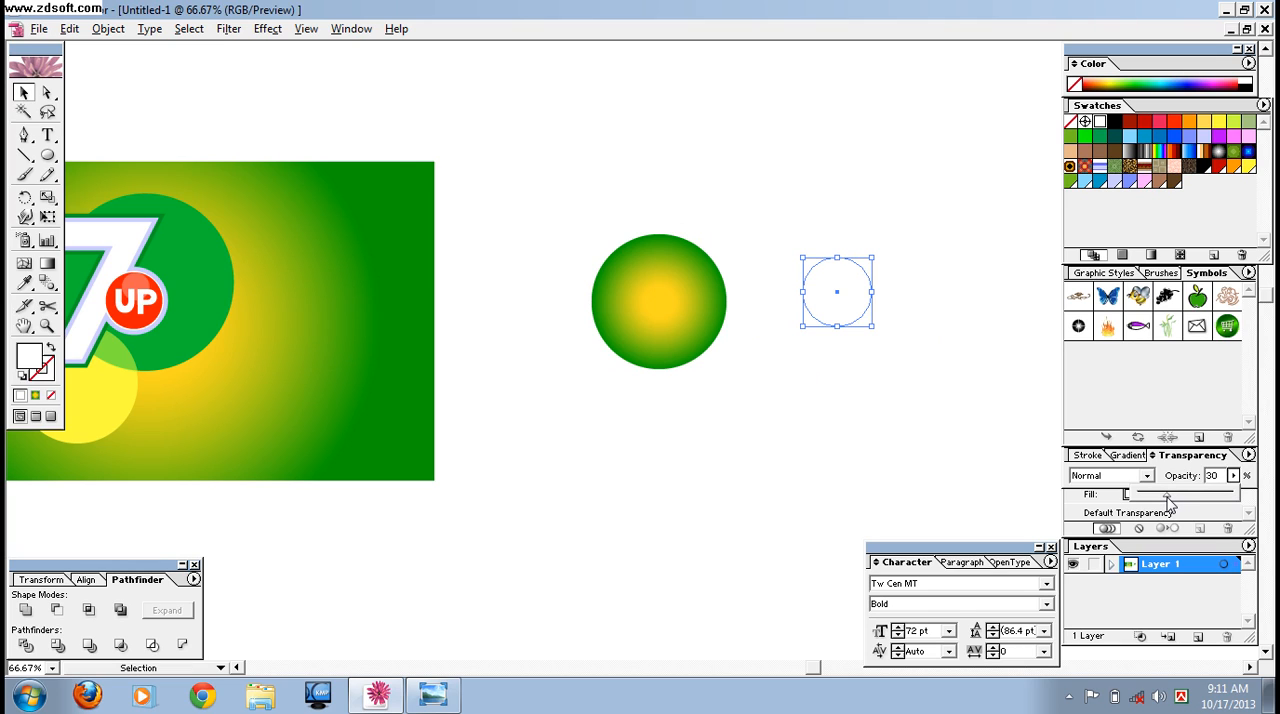
# Move the white circle onto the upper part of the gradient circle as a highlight and set its opacity to 40%.
pyautogui.moveTo(837, 295); pyautogui.dragTo(652, 276)
pyautogui.click(830, 324)
pyautogui.moveTo(575, 206); pyautogui.dragTo(715, 350)
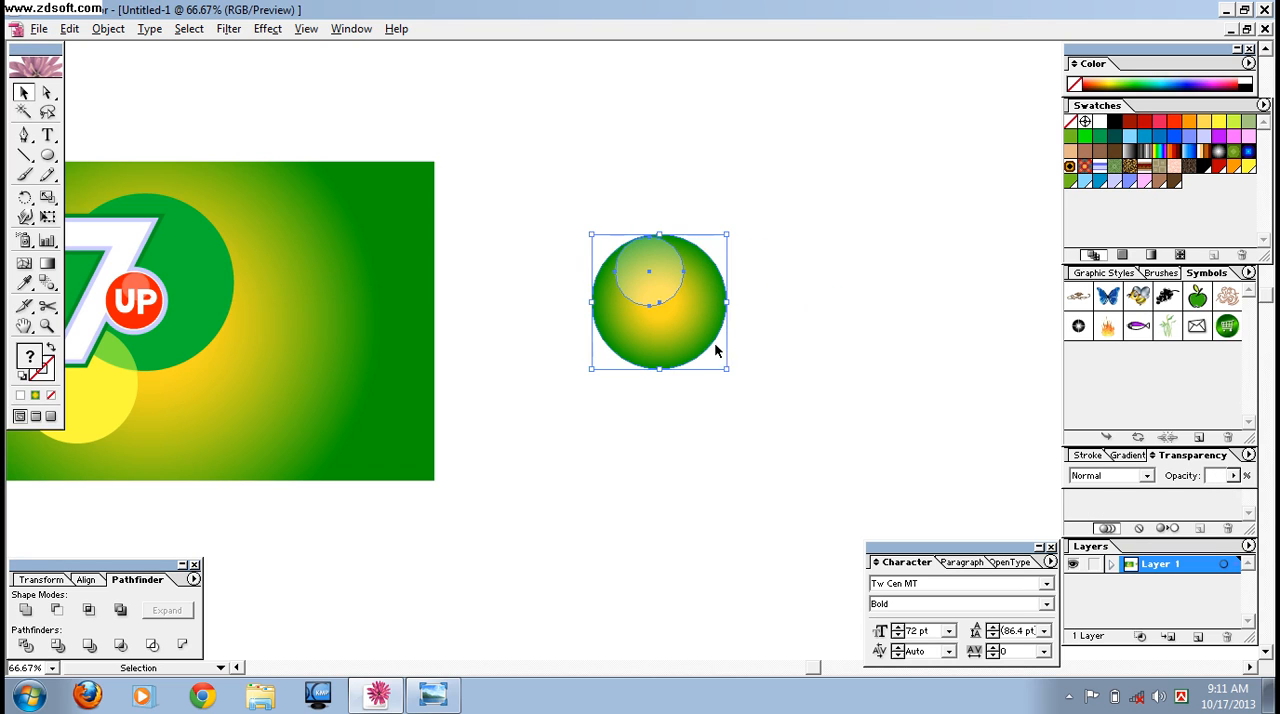
pyautogui.click(710, 352)
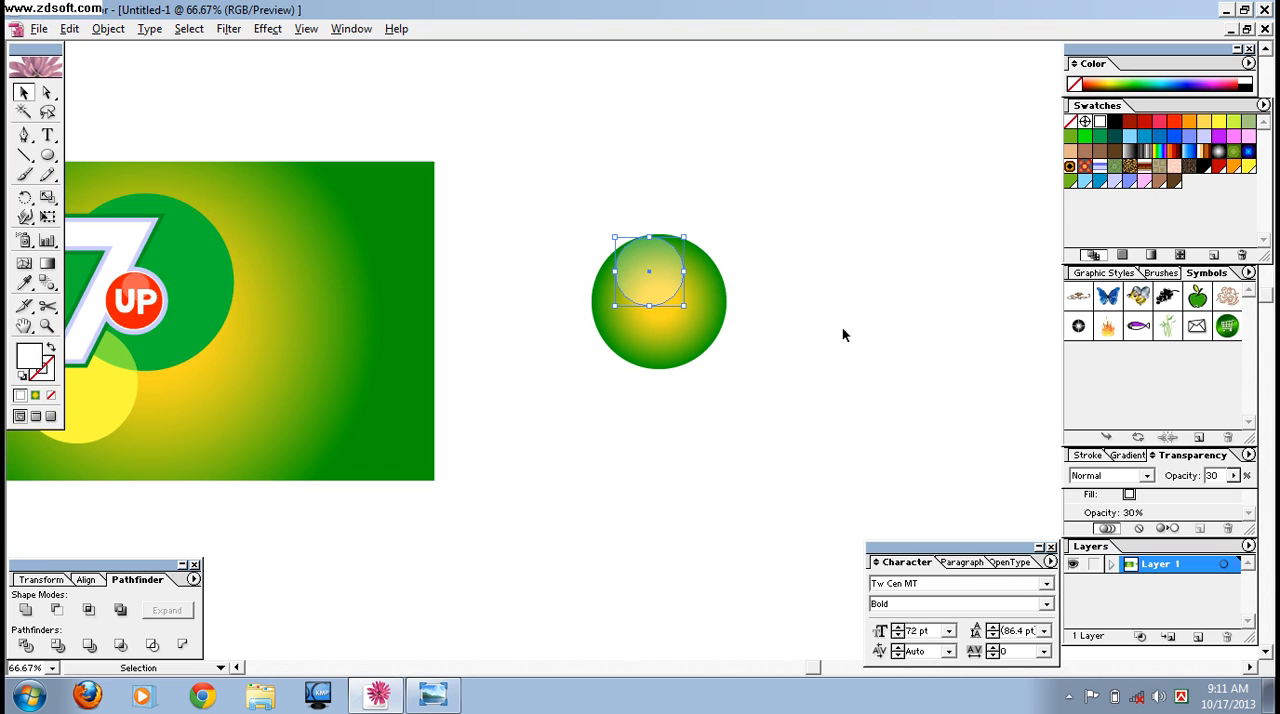
pyautogui.click(1235, 480)
pyautogui.moveTo(1177, 493); pyautogui.dragTo(1178, 496)
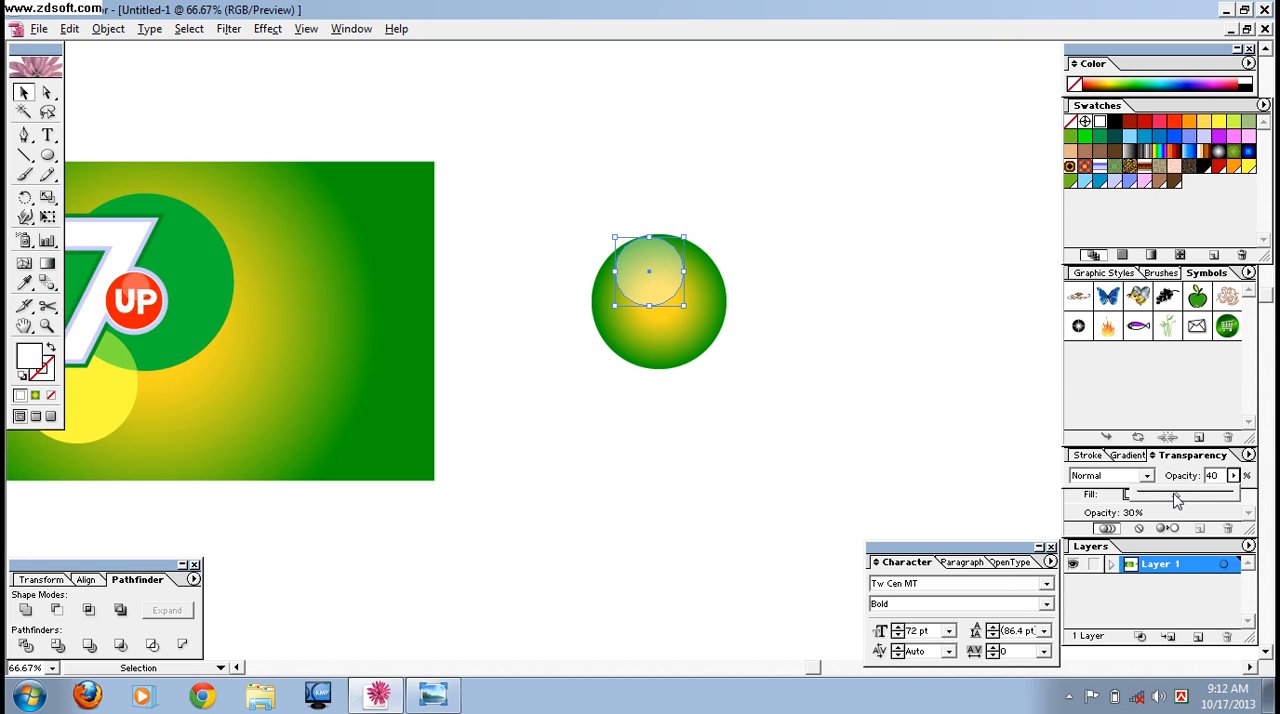
# Scale the gradient circle and its highlight together to about a quarter size and group them as one bubble.
pyautogui.click(832, 347)
pyautogui.moveTo(571, 223); pyautogui.dragTo(625, 268)
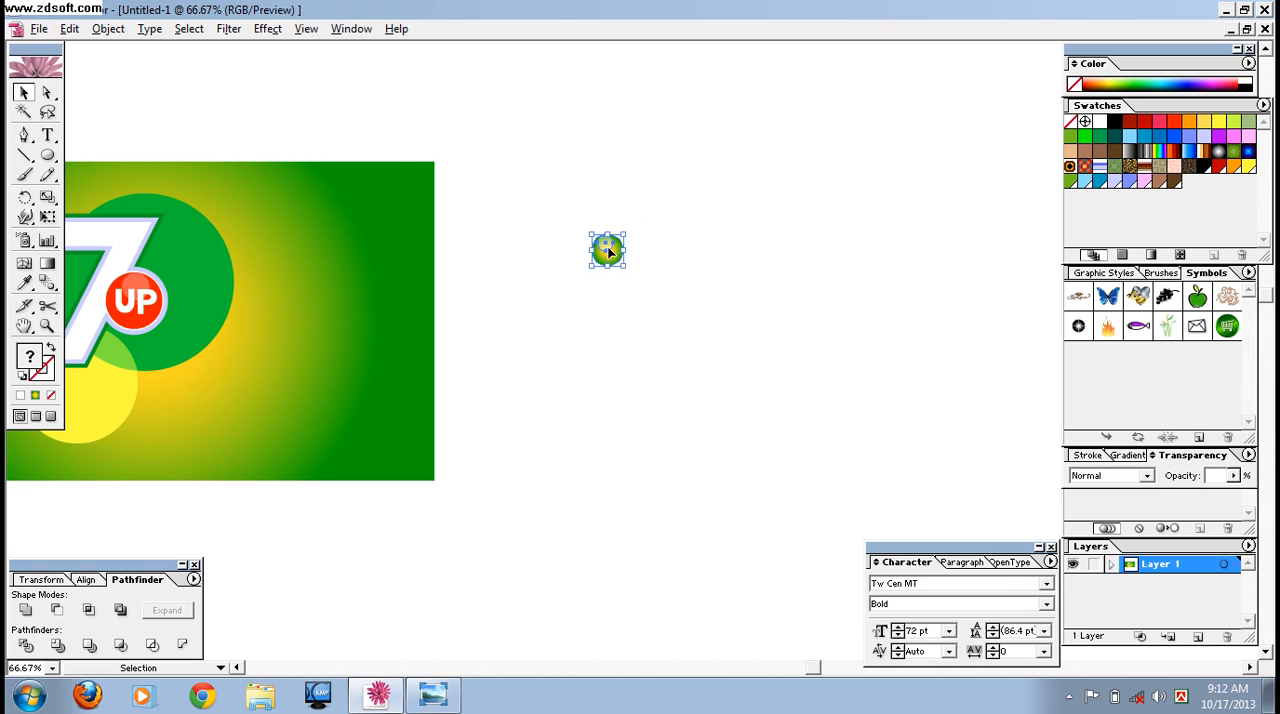
pyautogui.rightClick(607, 252)
pyautogui.click(640, 302)
pyautogui.click(668, 373)
# Scatter nine copies of the bubble over the background to the right of the logo, keeping the original outside the artwork.
pyautogui.press('space')
pyautogui.moveTo(616, 335); pyautogui.dragTo(792, 337)
pyautogui.click(783, 260)
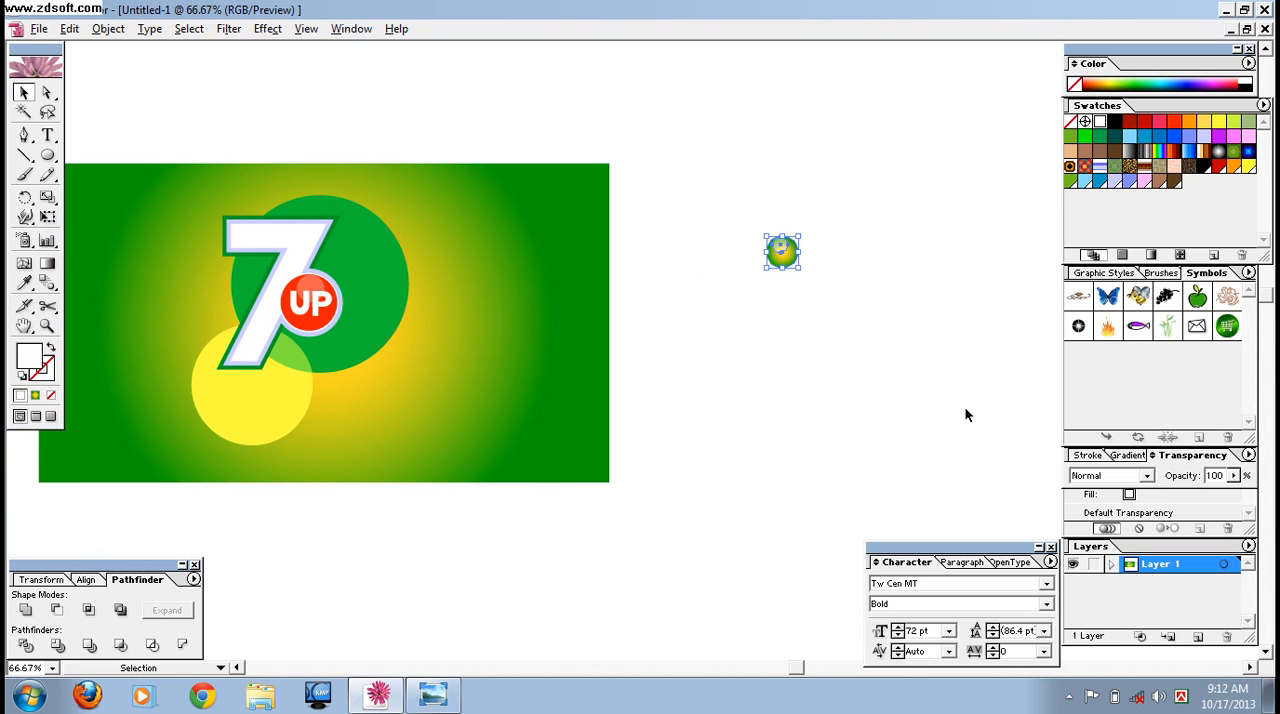
pyautogui.moveTo(783, 258); pyautogui.dragTo(453, 354)
pyautogui.moveTo(476, 282); pyautogui.dragTo(545, 443)
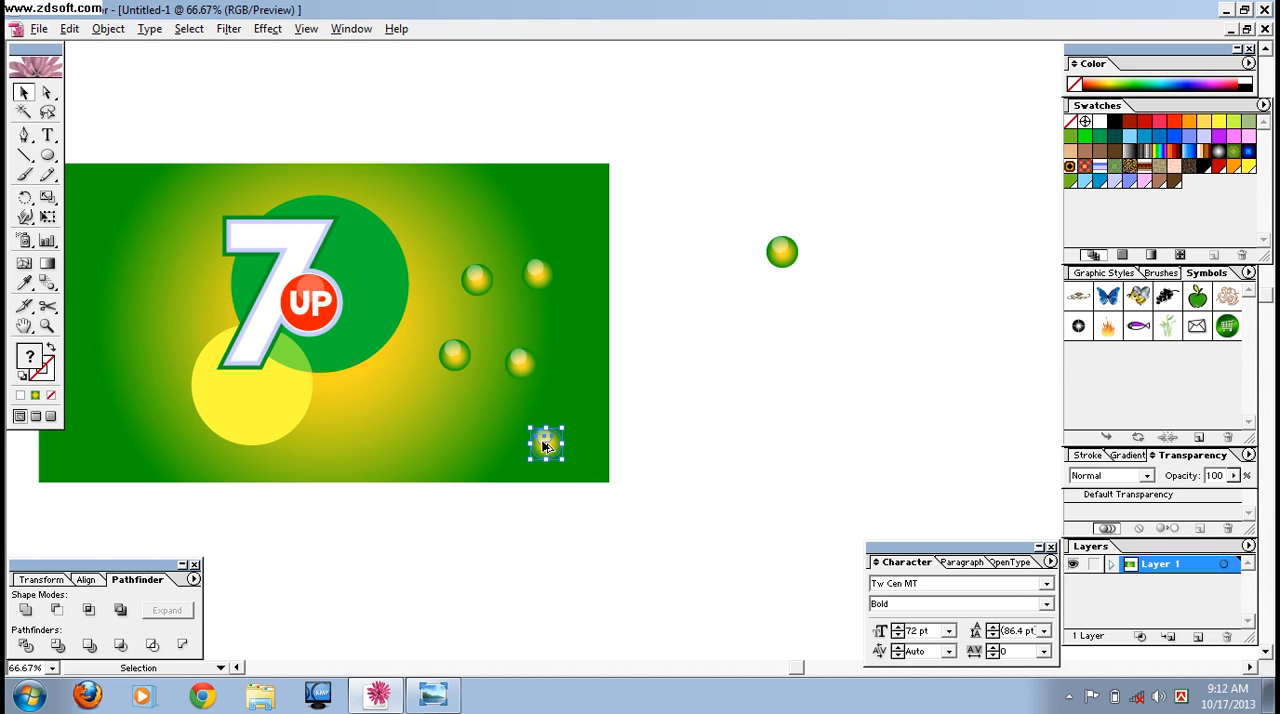
pyautogui.moveTo(579, 196); pyautogui.dragTo(579, 197)
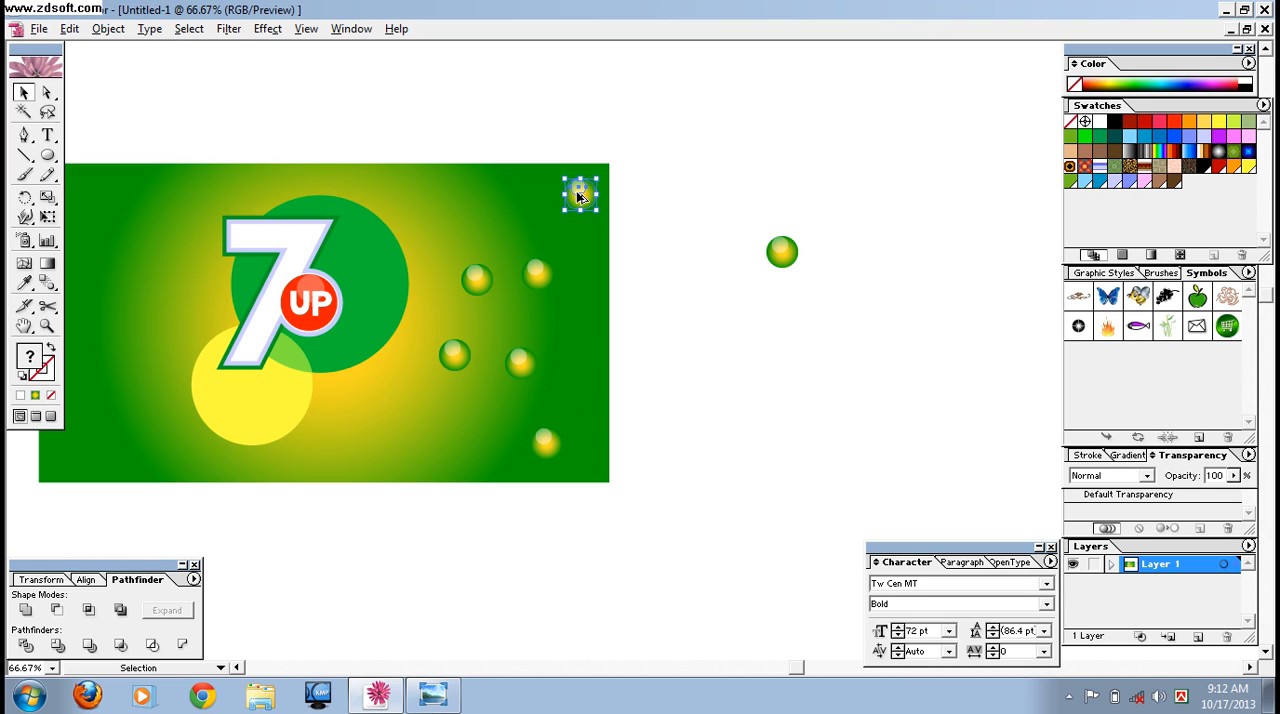
pyautogui.moveTo(536, 282); pyautogui.dragTo(441, 435)
pyautogui.moveTo(441, 435); pyautogui.dragTo(380, 423)
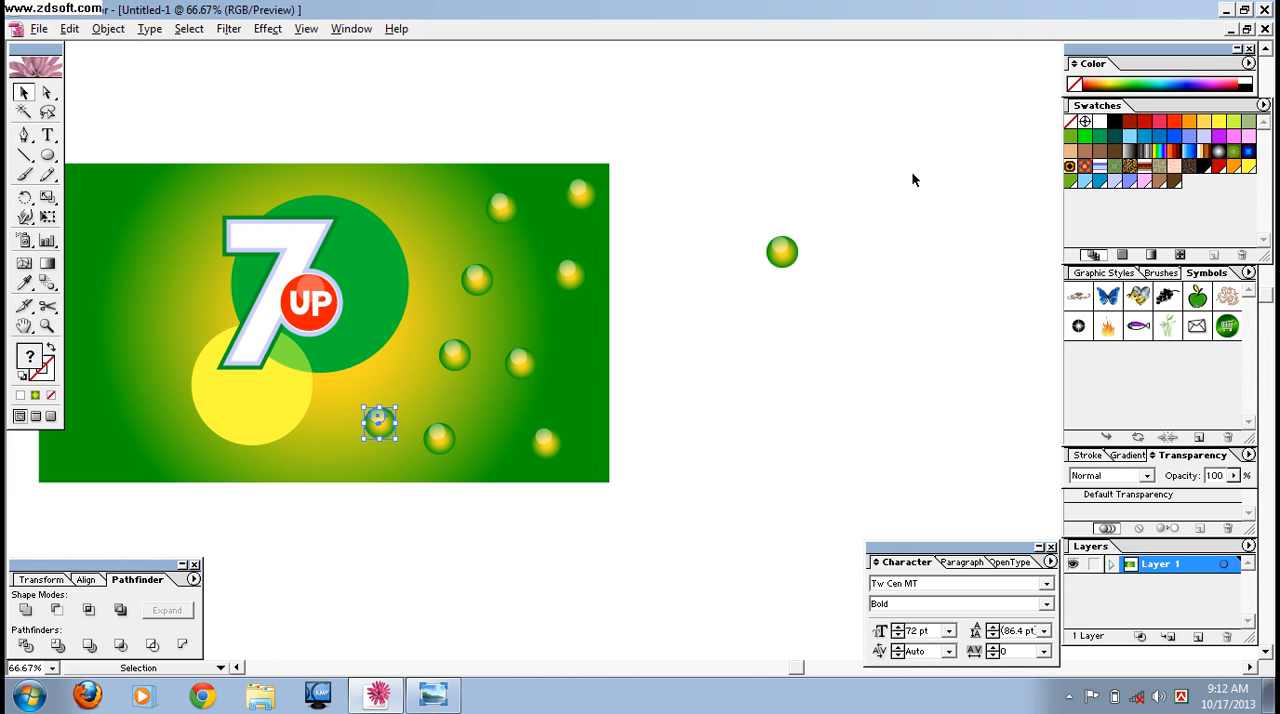
# Scatter seven copies of the large bubble over the background to the left of the logo.
pyautogui.click(782, 253)
pyautogui.moveTo(782, 255); pyautogui.dragTo(189, 237)
pyautogui.moveTo(589, 151); pyautogui.dragTo(682, 160)
pyautogui.click(866, 262)
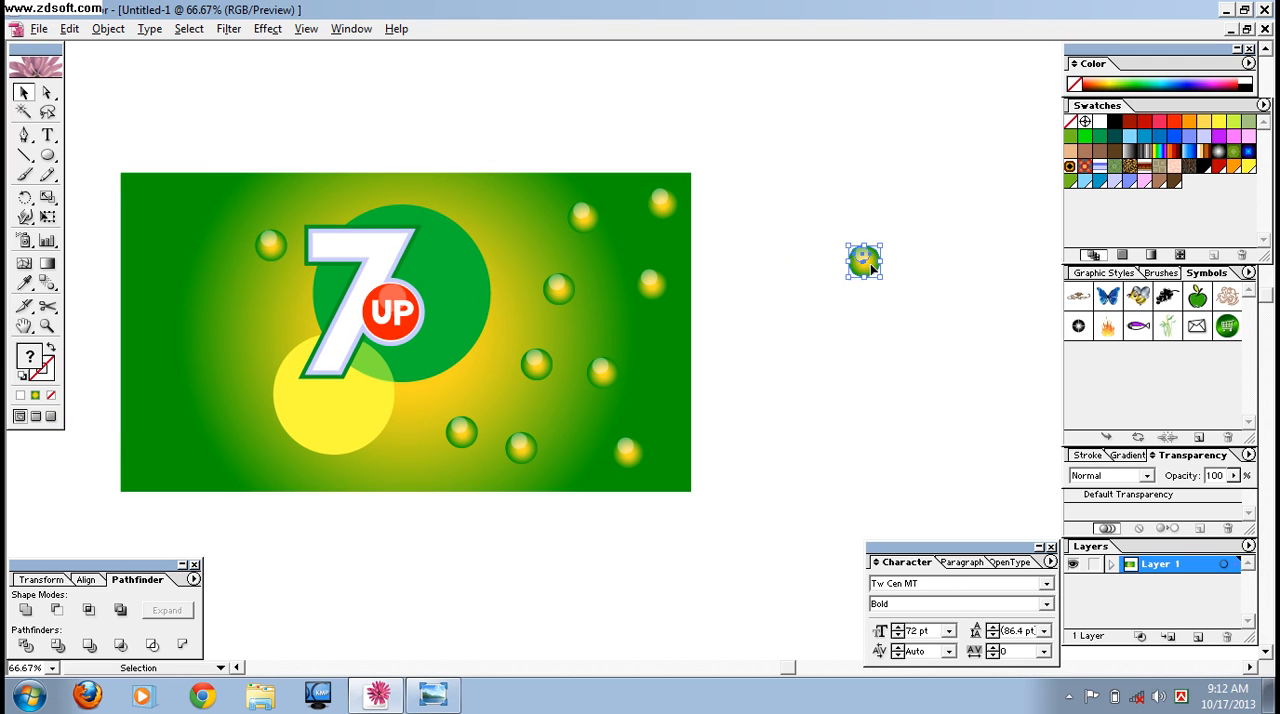
pyautogui.moveTo(869, 263); pyautogui.dragTo(256, 328)
pyautogui.moveTo(245, 327); pyautogui.dragTo(153, 448)
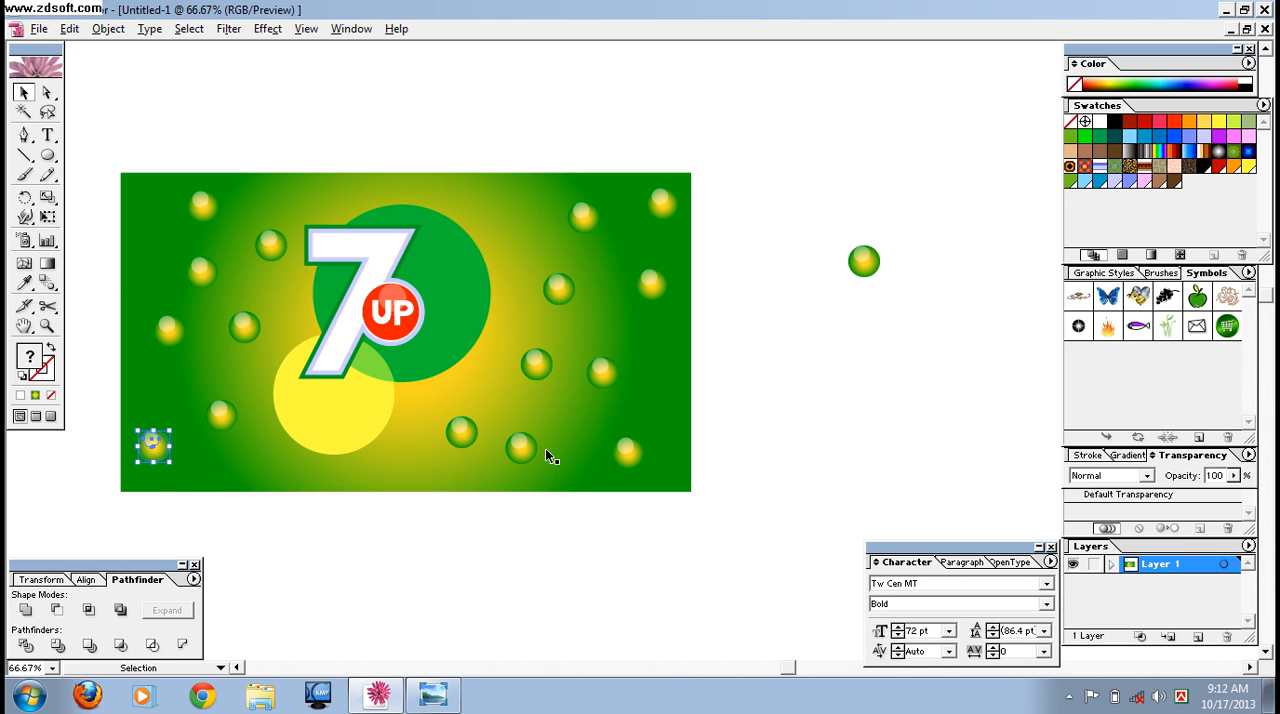
# Scale the spare bubble outside the artwork to about half size and scatter copies between the large bubbles on both sides of the logo.
pyautogui.moveTo(816, 202); pyautogui.dragTo(915, 330)
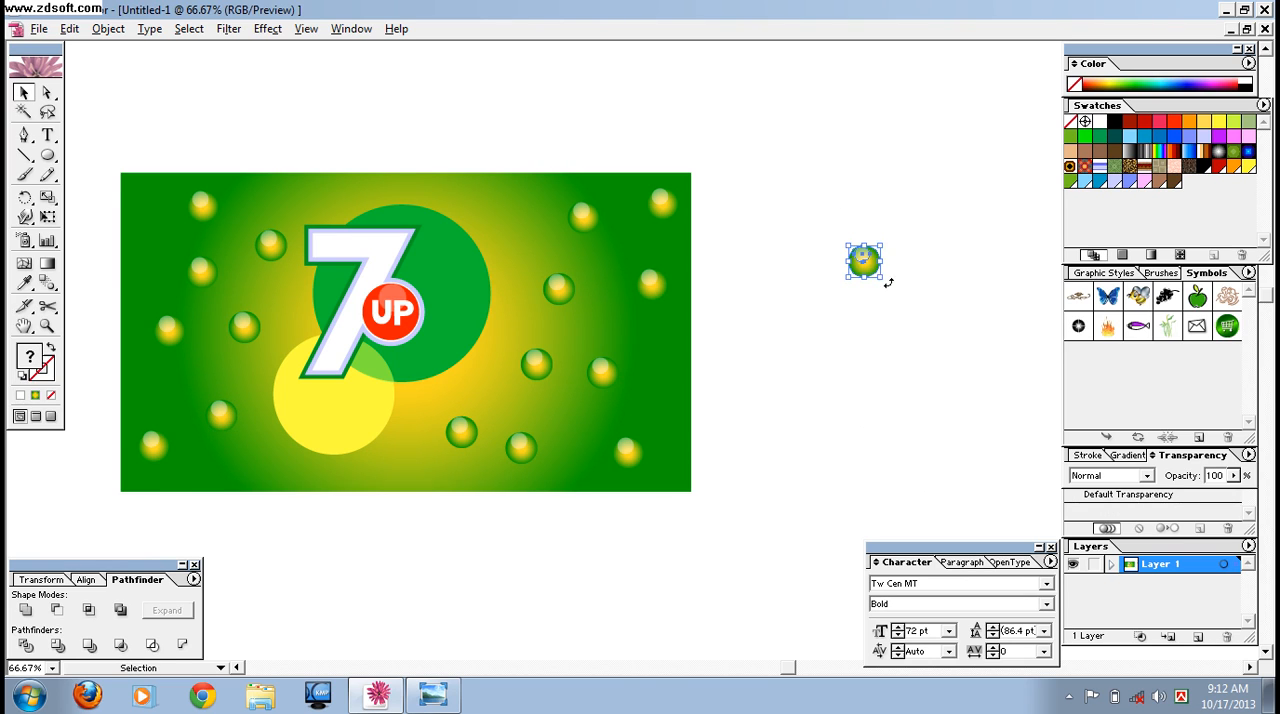
pyautogui.moveTo(880, 279); pyautogui.dragTo(601, 304)
pyautogui.hotkey('ctrl', 'z')
pyautogui.moveTo(600, 304); pyautogui.dragTo(490, 205)
pyautogui.moveTo(533, 325); pyautogui.dragTo(575, 419)
pyautogui.moveTo(575, 419); pyautogui.dragTo(651, 407)
pyautogui.moveTo(533, 413); pyautogui.dragTo(454, 389)
pyautogui.moveTo(403, 438); pyautogui.dragTo(149, 262)
pyautogui.moveTo(258, 213); pyautogui.dragTo(350, 202)
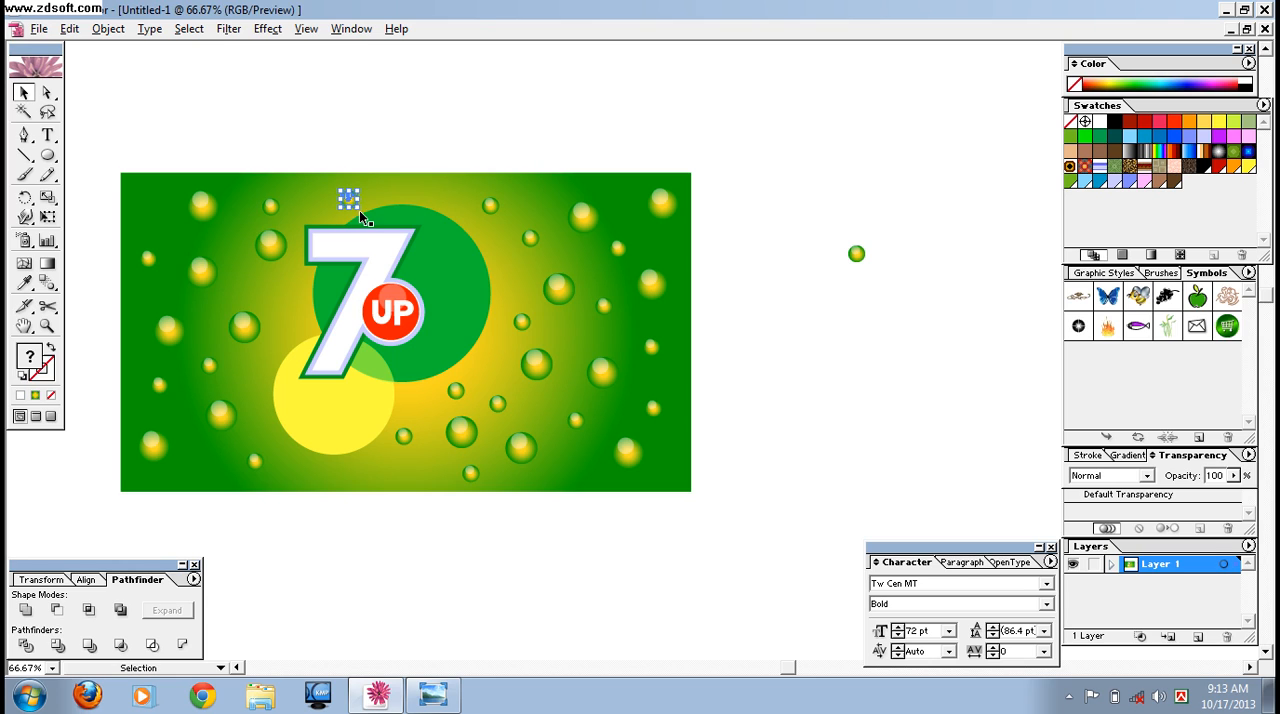
pyautogui.moveTo(186, 215); pyautogui.dragTo(155, 218)
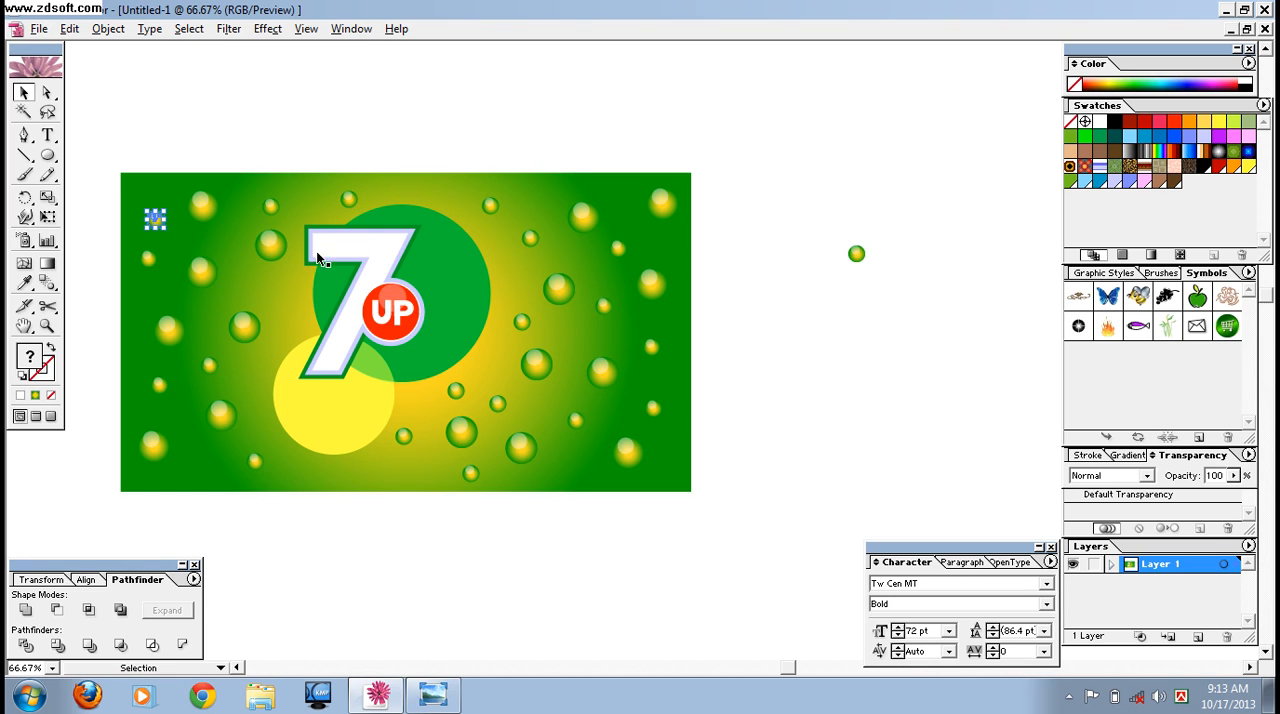
# Scale the spare bubble outside the artwork down again to about 60% of its size.
pyautogui.click(804, 455)
pyautogui.moveTo(800, 220); pyautogui.dragTo(932, 336)
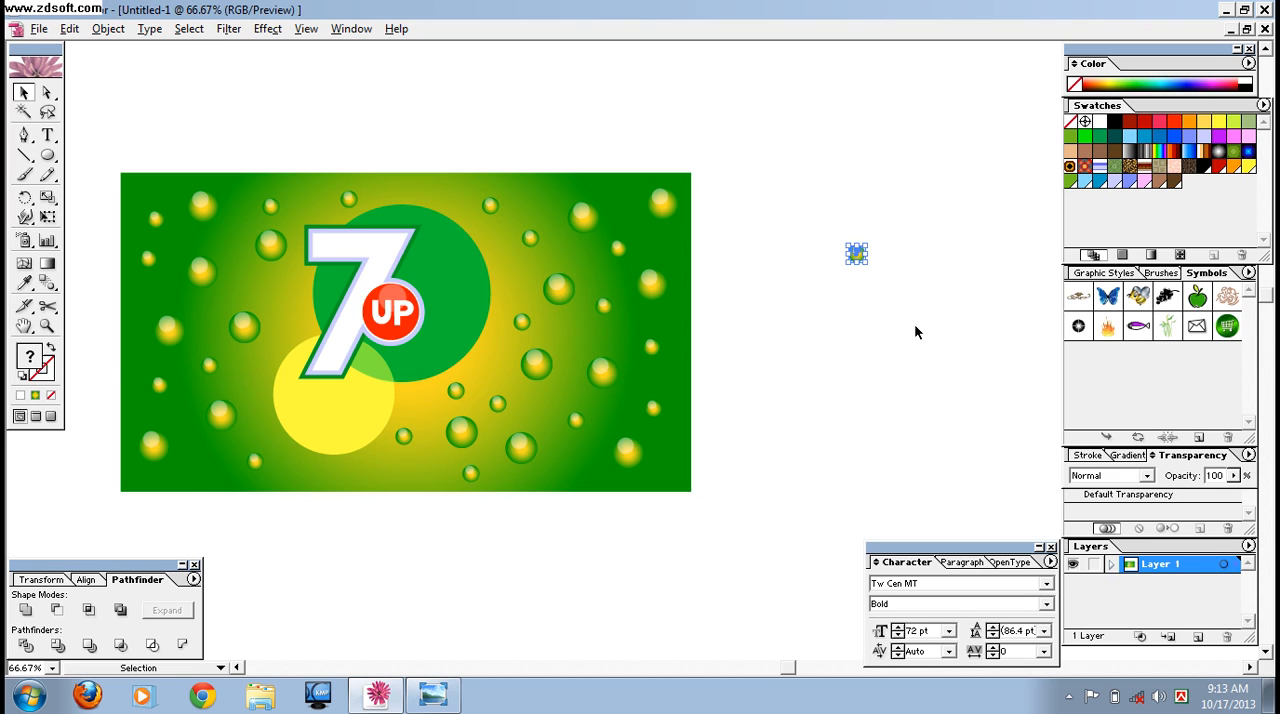
pyautogui.hotkey('ctrl', '+')
pyautogui.hotkey('ctrl', '+')
pyautogui.press('space')
pyautogui.moveTo(972, 219); pyautogui.dragTo(800, 286)
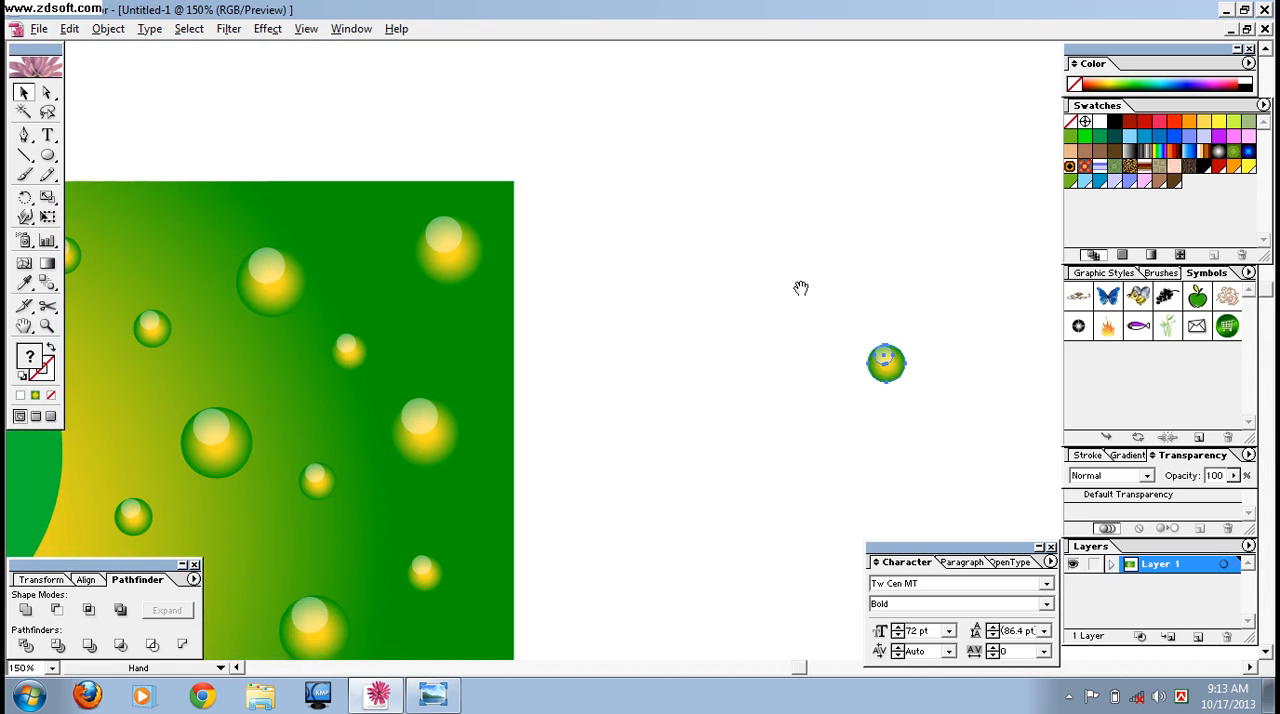
pyautogui.moveTo(906, 383); pyautogui.dragTo(891, 368)
pyautogui.click(896, 398)
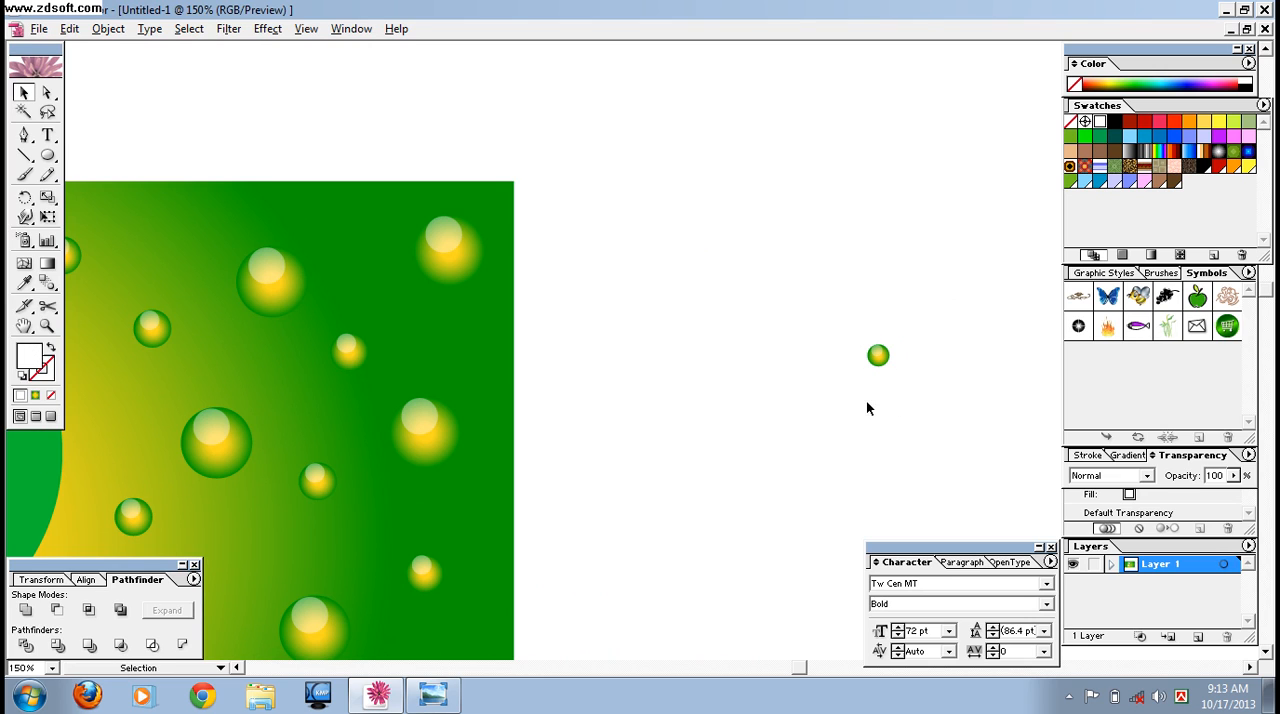
# Scatter copies of the smallest bubble among the larger ones on the background to the right of the logo.
pyautogui.hotkey('ctrl', '-')
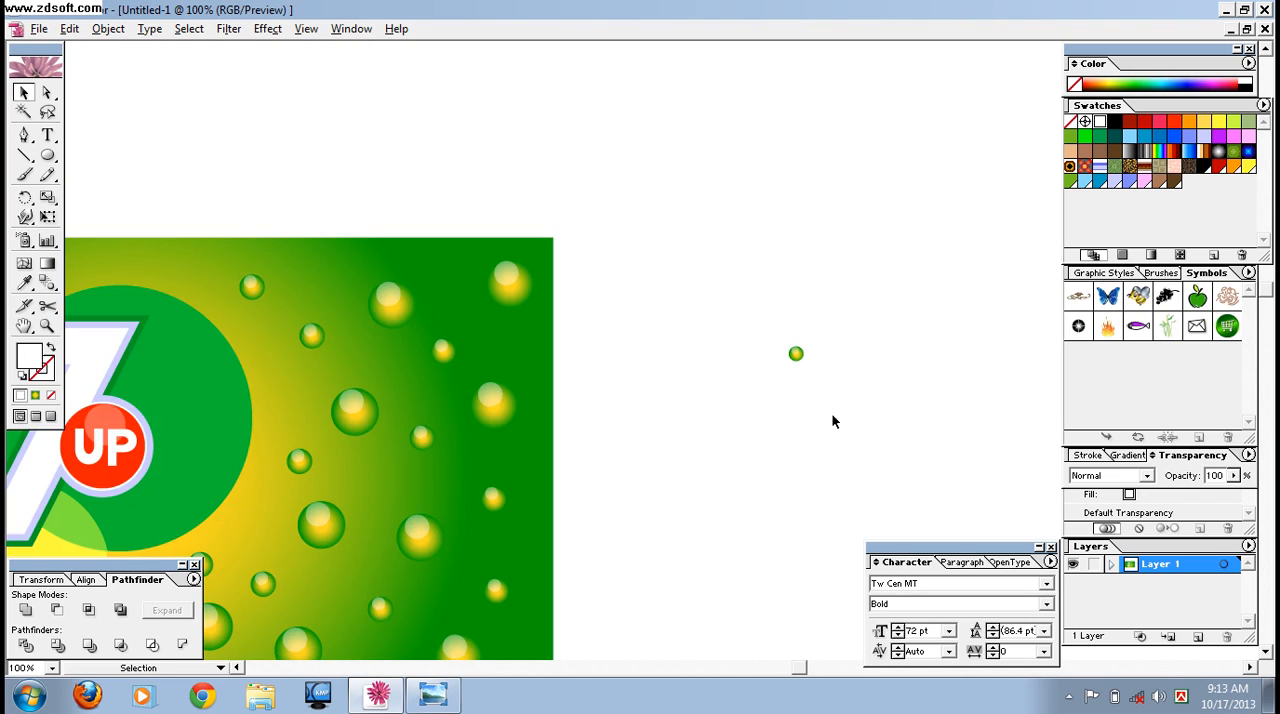
pyautogui.moveTo(820, 385); pyautogui.dragTo(412, 234)
pyautogui.click(930, 190)
pyautogui.moveTo(490, 197); pyautogui.dragTo(576, 313)
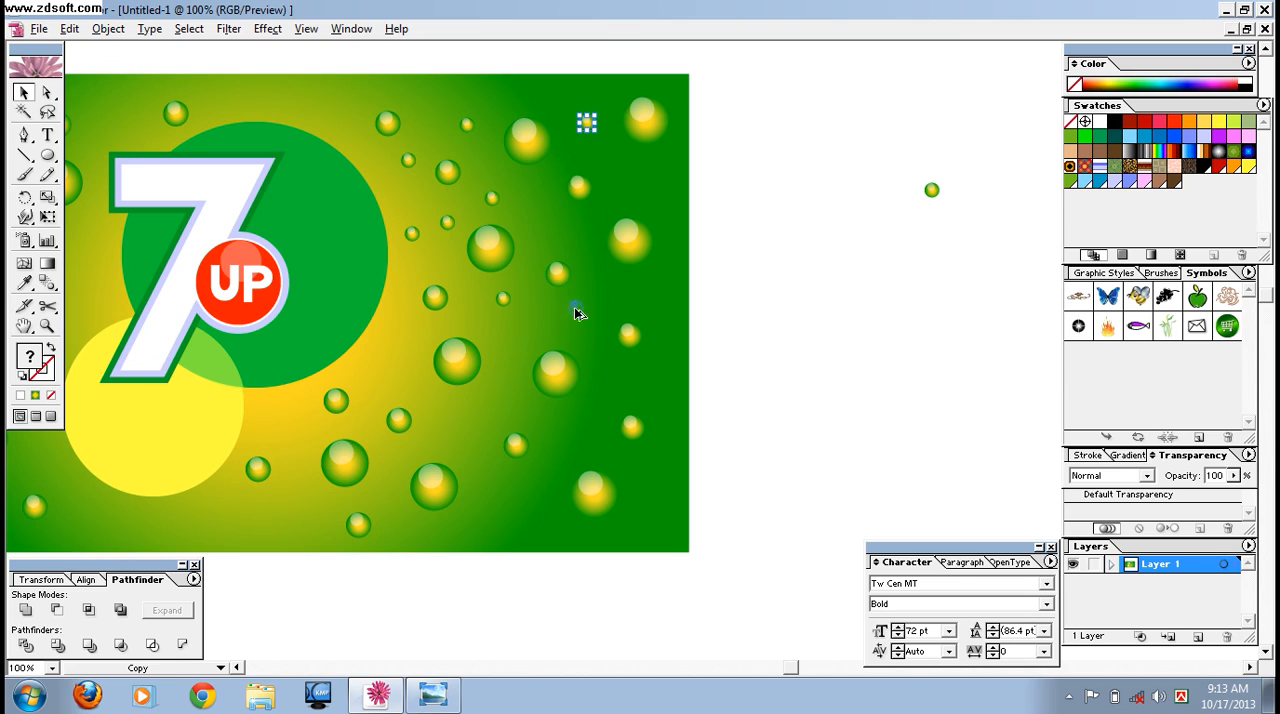
pyautogui.moveTo(456, 415); pyautogui.dragTo(601, 295)
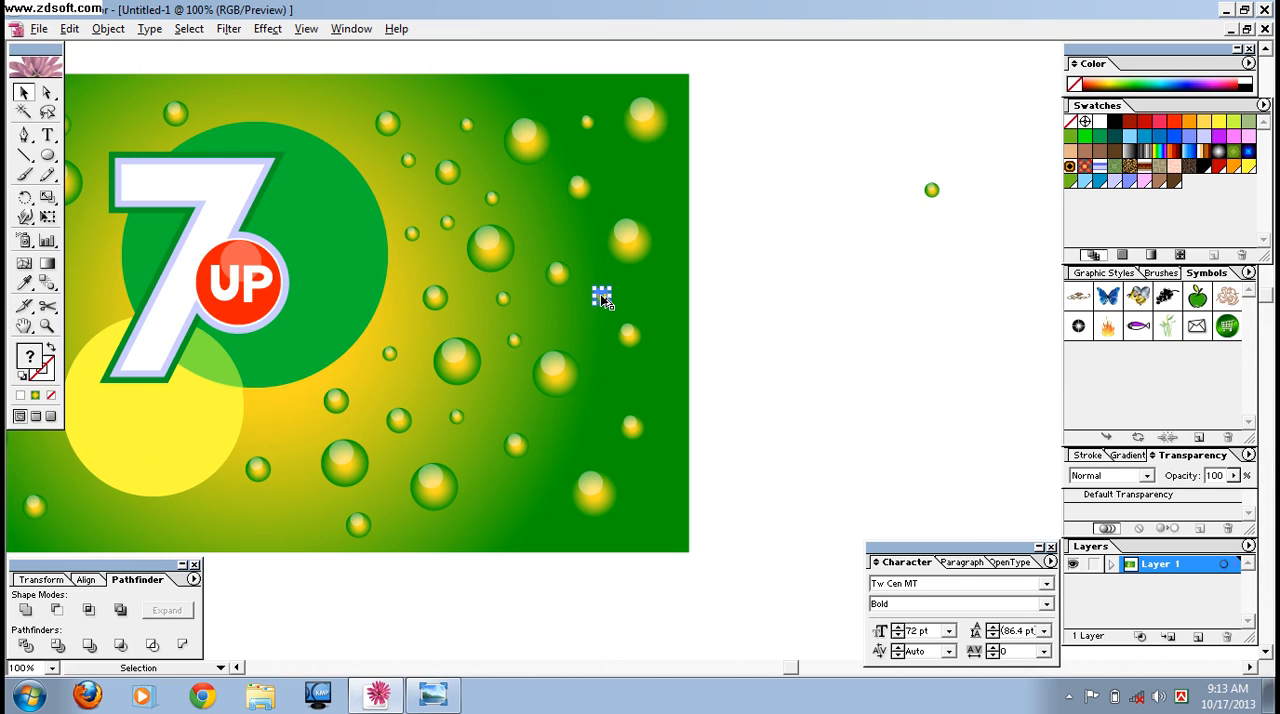
pyautogui.moveTo(645, 195); pyautogui.dragTo(288, 432)
pyautogui.moveTo(288, 432); pyautogui.dragTo(421, 350)
pyautogui.moveTo(421, 348); pyautogui.dragTo(401, 307)
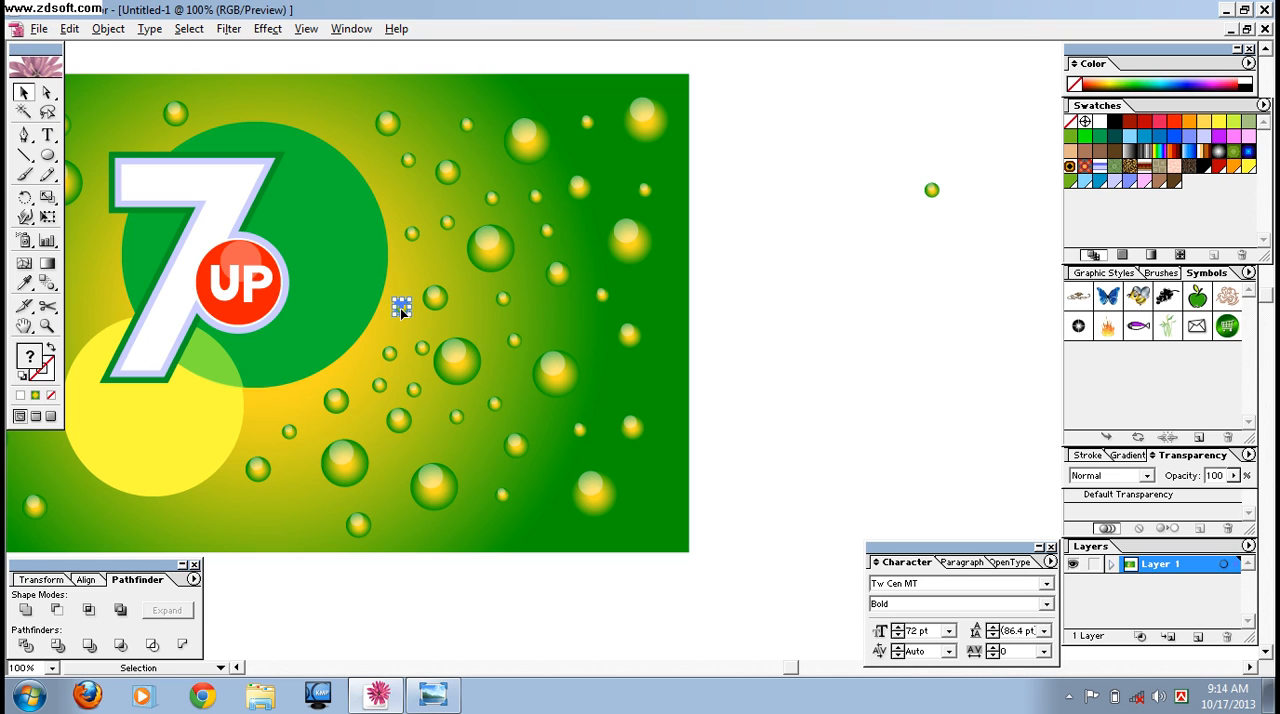
# Scatter copies of the smallest bubble across the left part of the background and around the upper and lower edges near the logo.
pyautogui.hotkey('ctrl', '-')
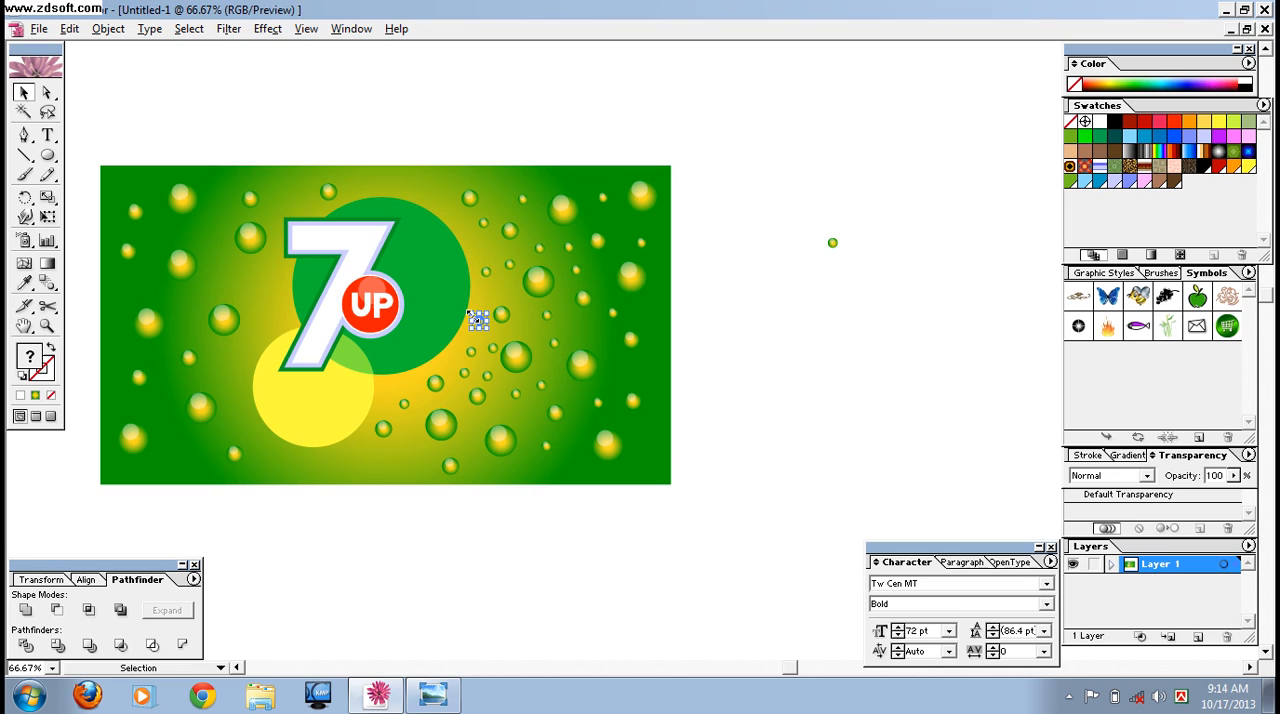
pyautogui.moveTo(476, 322); pyautogui.dragTo(222, 274)
pyautogui.hotkey('ctrl', 'z')
pyautogui.moveTo(275, 332); pyautogui.dragTo(216, 250)
pyautogui.hotkey('ctrl', 'z')
pyautogui.moveTo(228, 276); pyautogui.dragTo(213, 240)
pyautogui.moveTo(366, 202); pyautogui.dragTo(376, 188)
pyautogui.moveTo(268, 292); pyautogui.dragTo(144, 294)
pyautogui.moveTo(158, 375); pyautogui.dragTo(281, 459)
pyautogui.moveTo(206, 444); pyautogui.dragTo(217, 357)
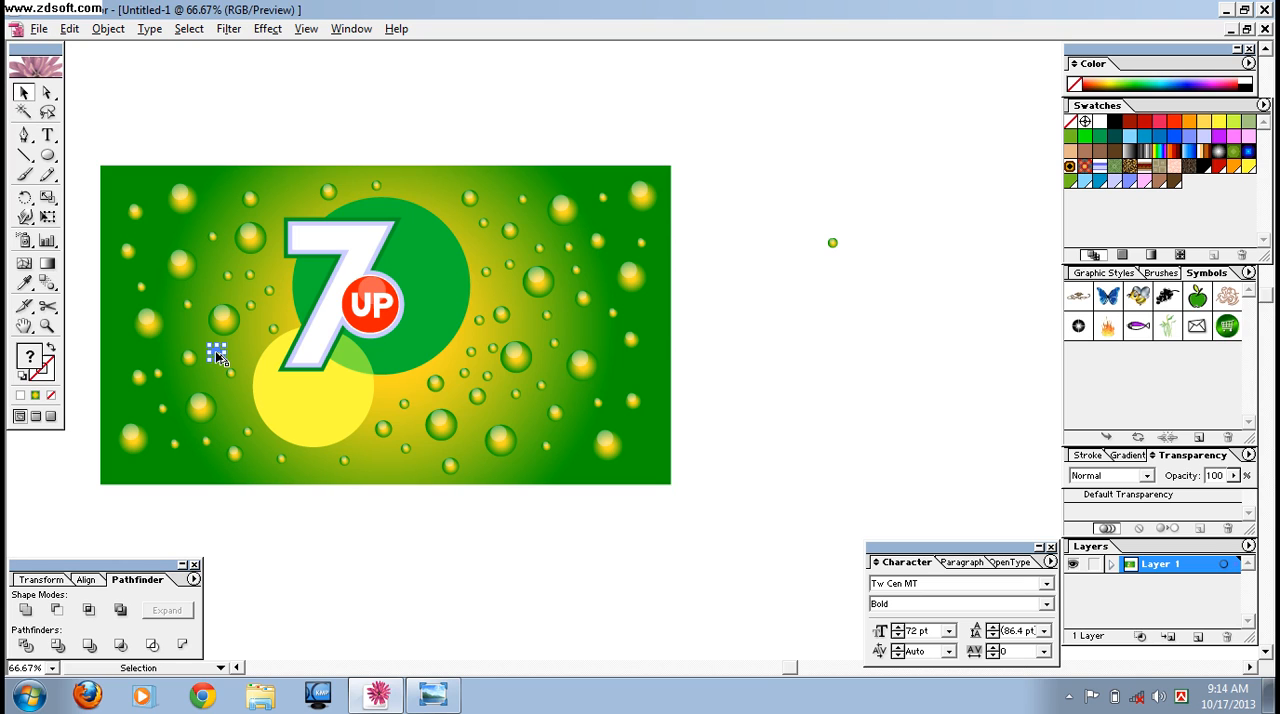
pyautogui.click(832, 437)
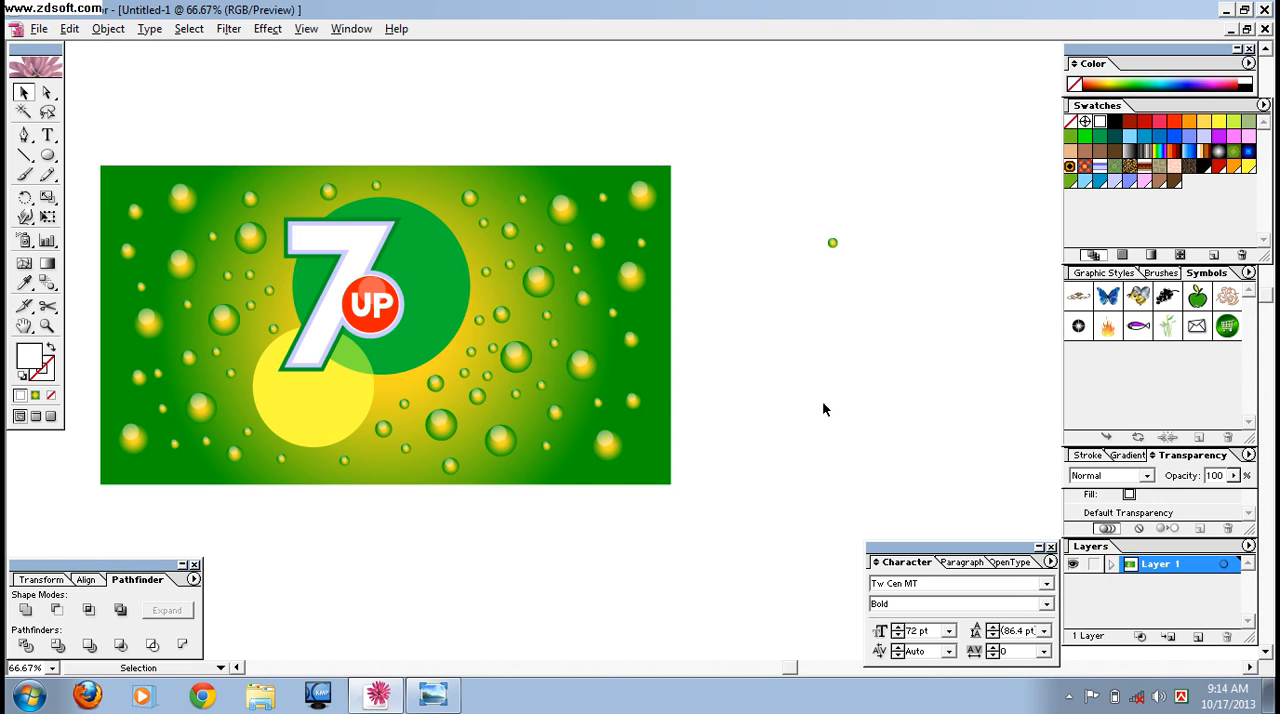
# Draw a white circle beside the artwork, about a fifth of the background's height, and delete the spare small bubble.
pyautogui.click(47, 156)
pyautogui.moveTo(773, 318); pyautogui.dragTo(839, 371)
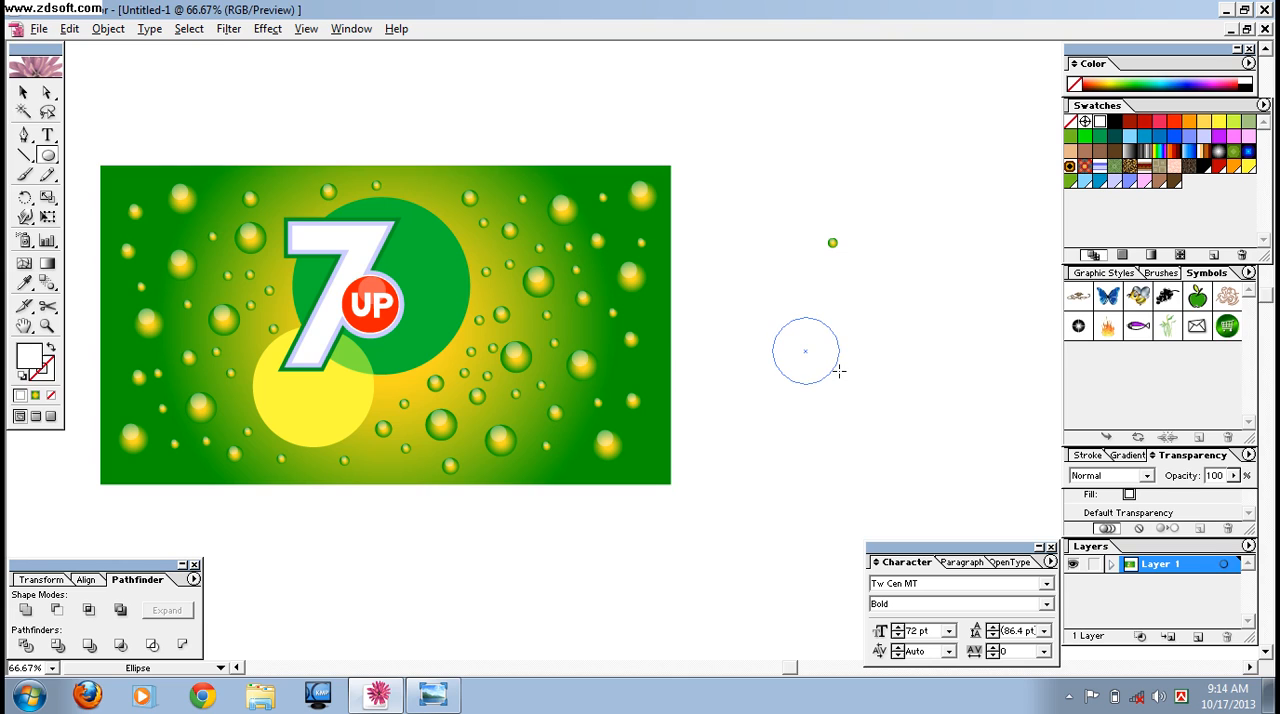
pyautogui.press('v')
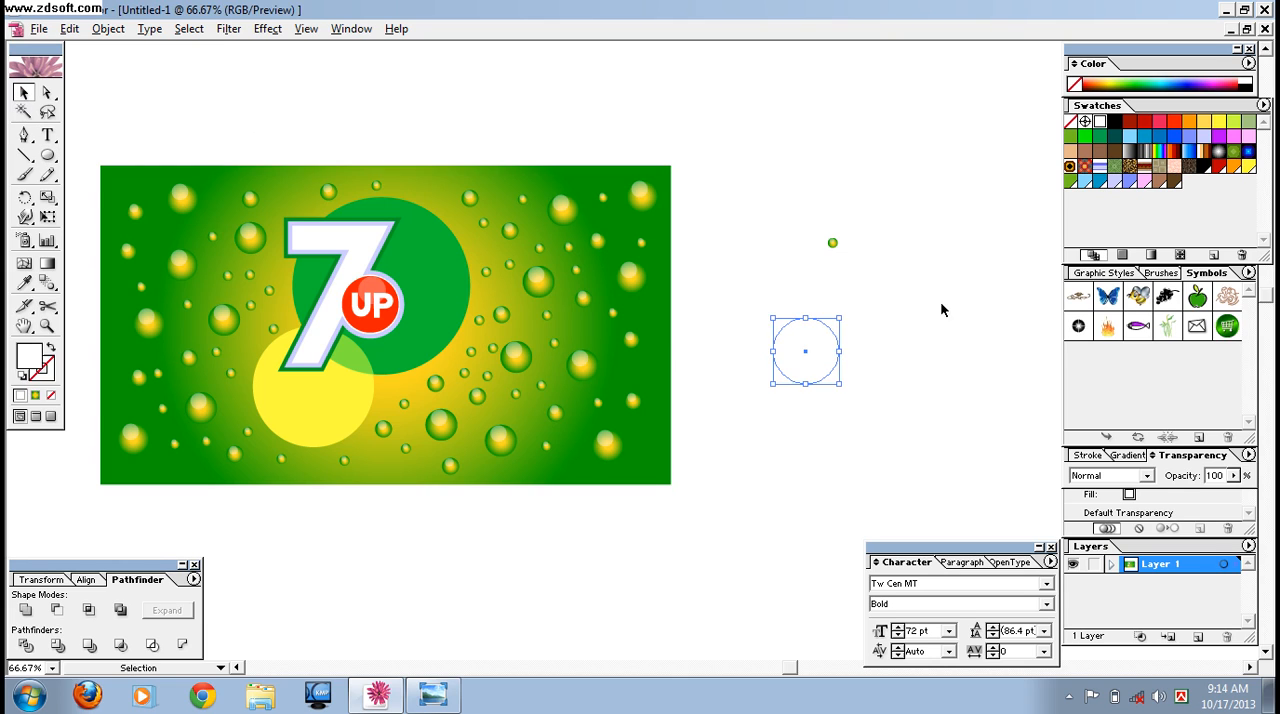
pyautogui.moveTo(855, 272); pyautogui.dragTo(880, 286)
pyautogui.press('Delete')
# Shrink the white circle to about a third, place it on the green circle beside the 7, and check the reference image in Windows Photo Viewer.
pyautogui.click(815, 353)
pyautogui.moveTo(840, 385); pyautogui.dragTo(410, 256)
pyautogui.click(432, 694)
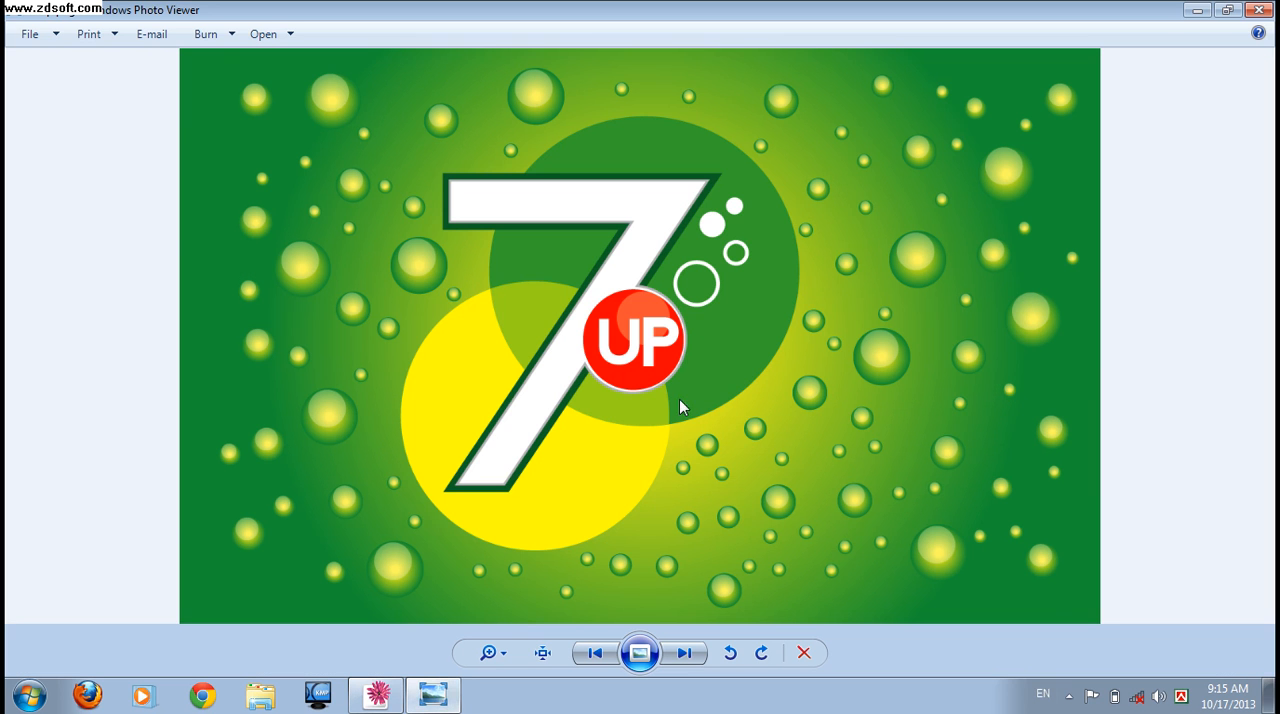
pyautogui.click(410, 690)
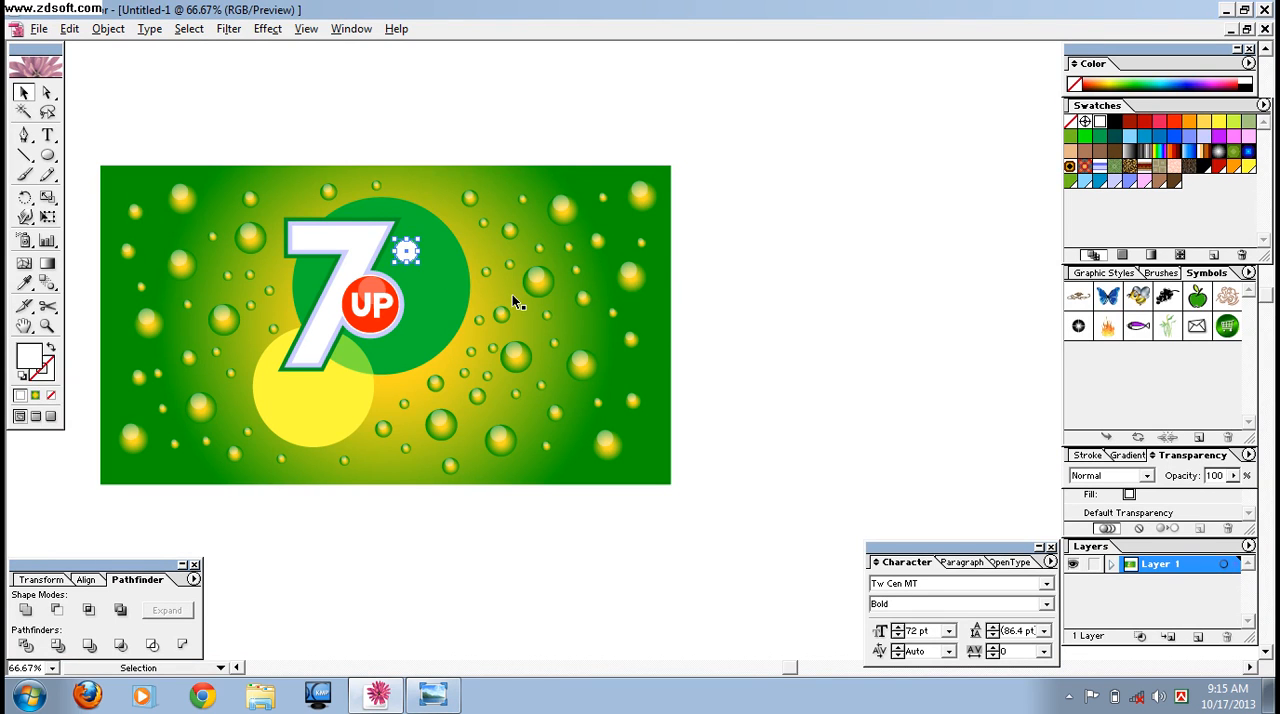
# Reduce the white circle to about half size near the 7's upper right edge and place a smaller white copy just above it.
pyautogui.hotkey('ctrl', '+')
pyautogui.hotkey('ctrl', '+')
pyautogui.moveTo(774, 328); pyautogui.dragTo(963, 400)
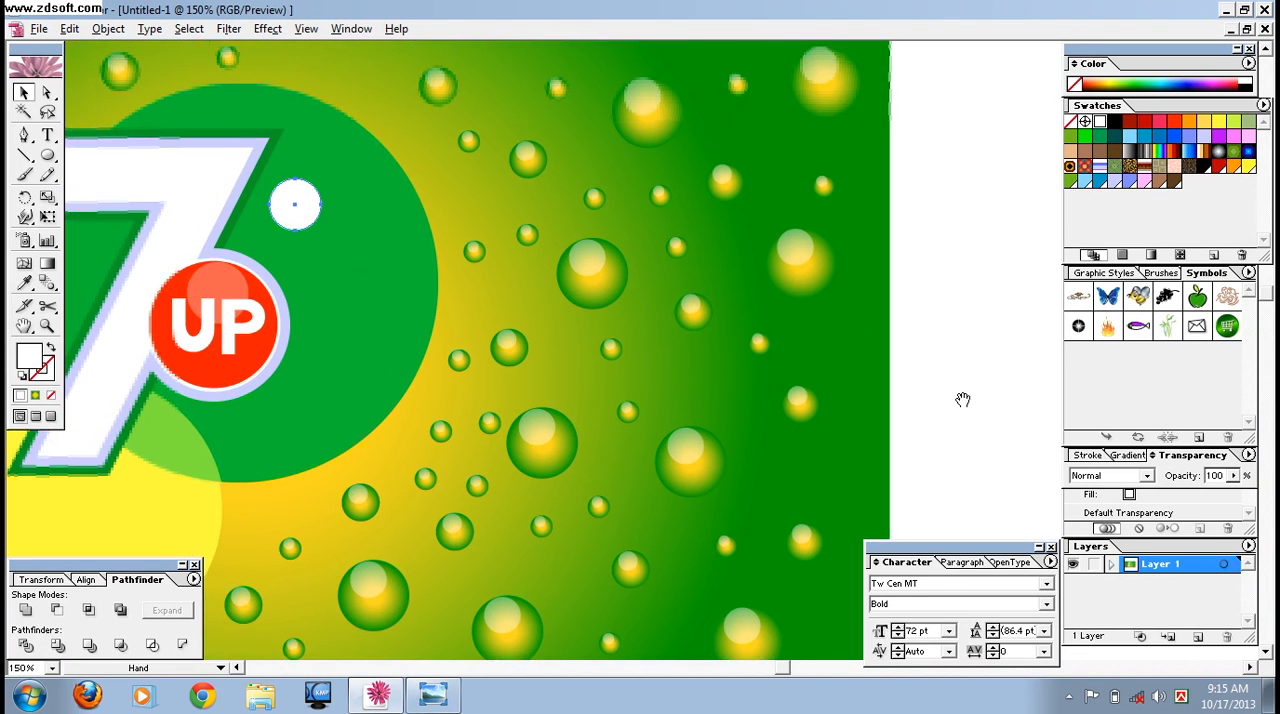
pyautogui.moveTo(321, 231); pyautogui.dragTo(287, 183)
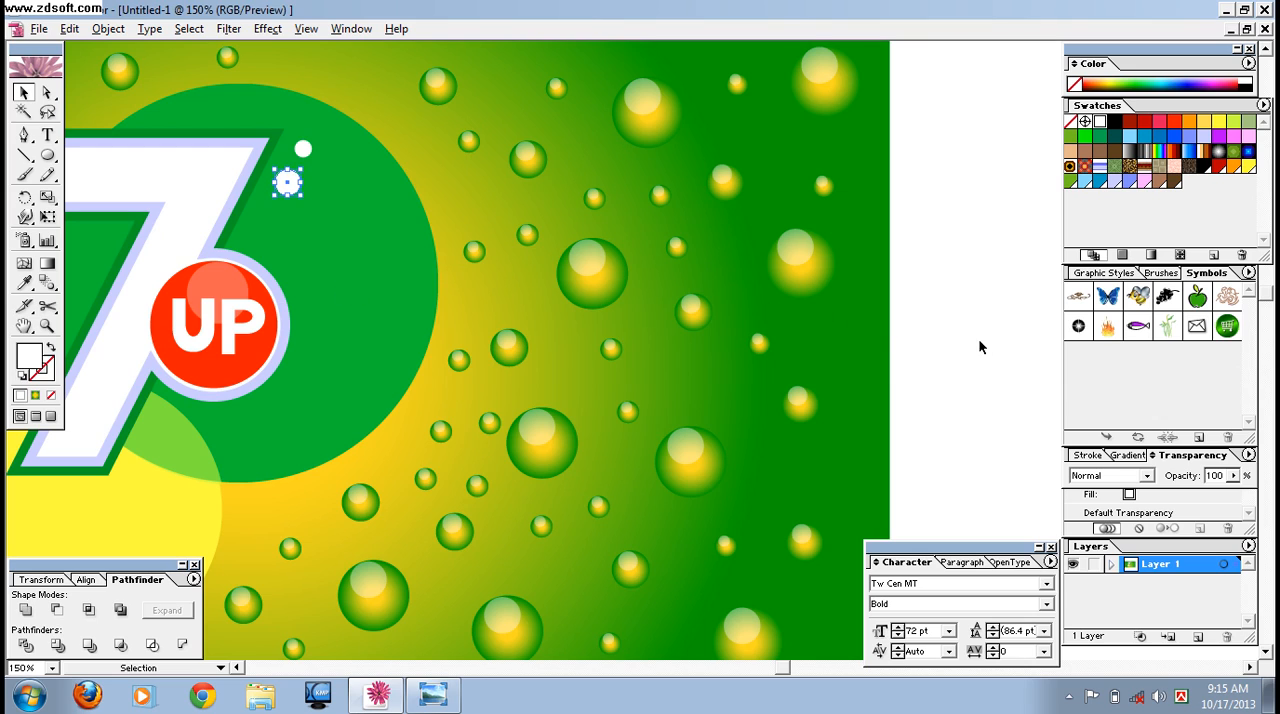
# Duplicate the larger white dot to its lower right and give the copy no fill and a white stroke.
pyautogui.moveTo(284, 186); pyautogui.dragTo(316, 215)
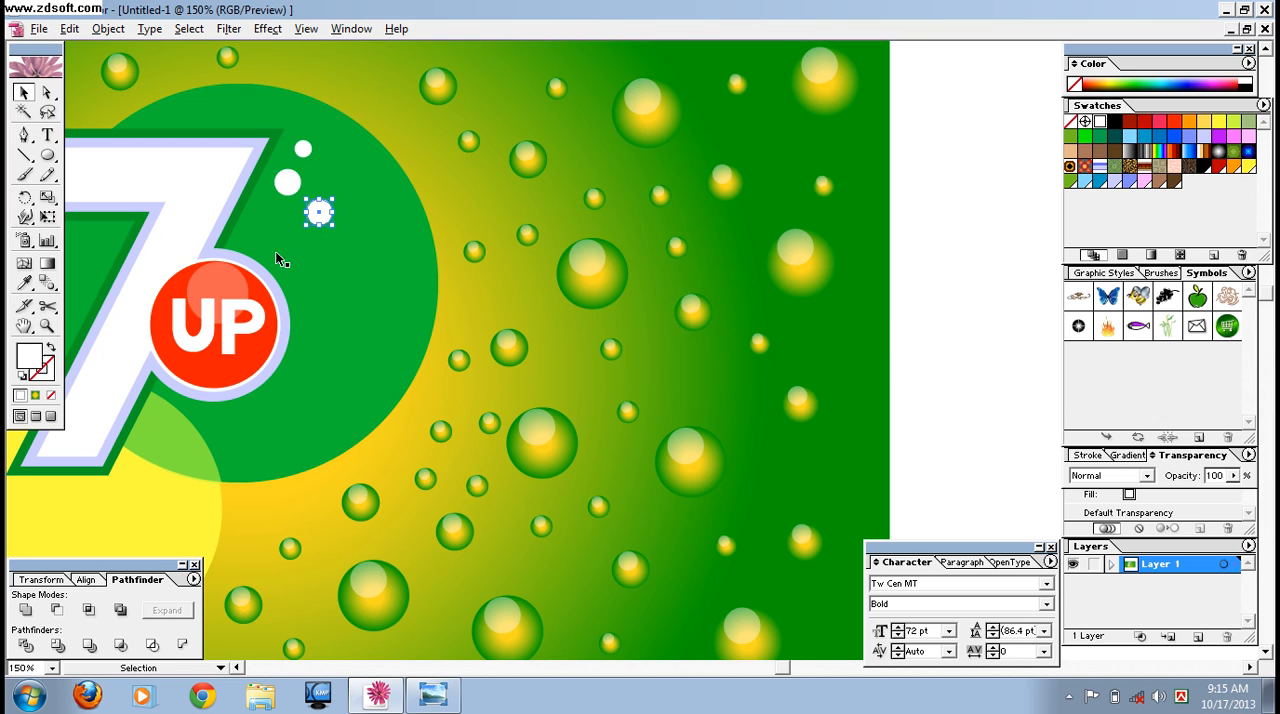
pyautogui.click(51, 395)
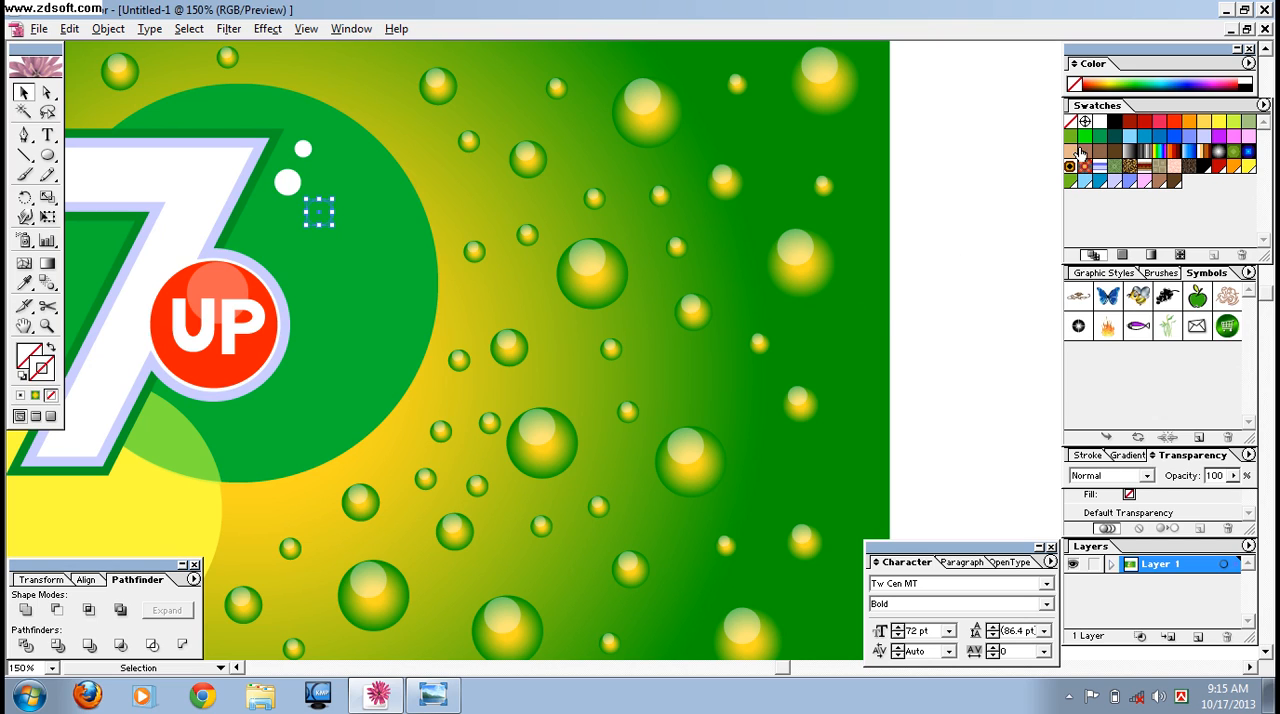
pyautogui.click(1099, 122)
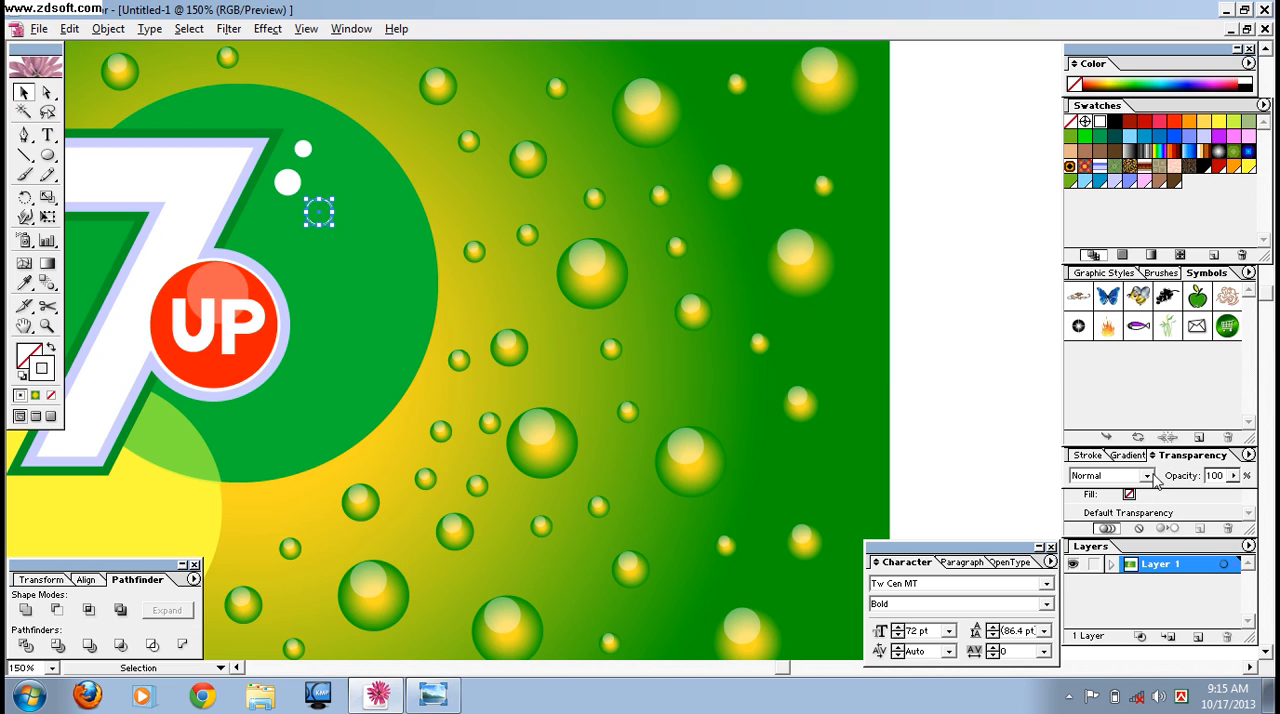
# Set the white ring's stroke weight to 2 pt and undo the accidental shift of the 7UP logo.
pyautogui.click(1088, 456)
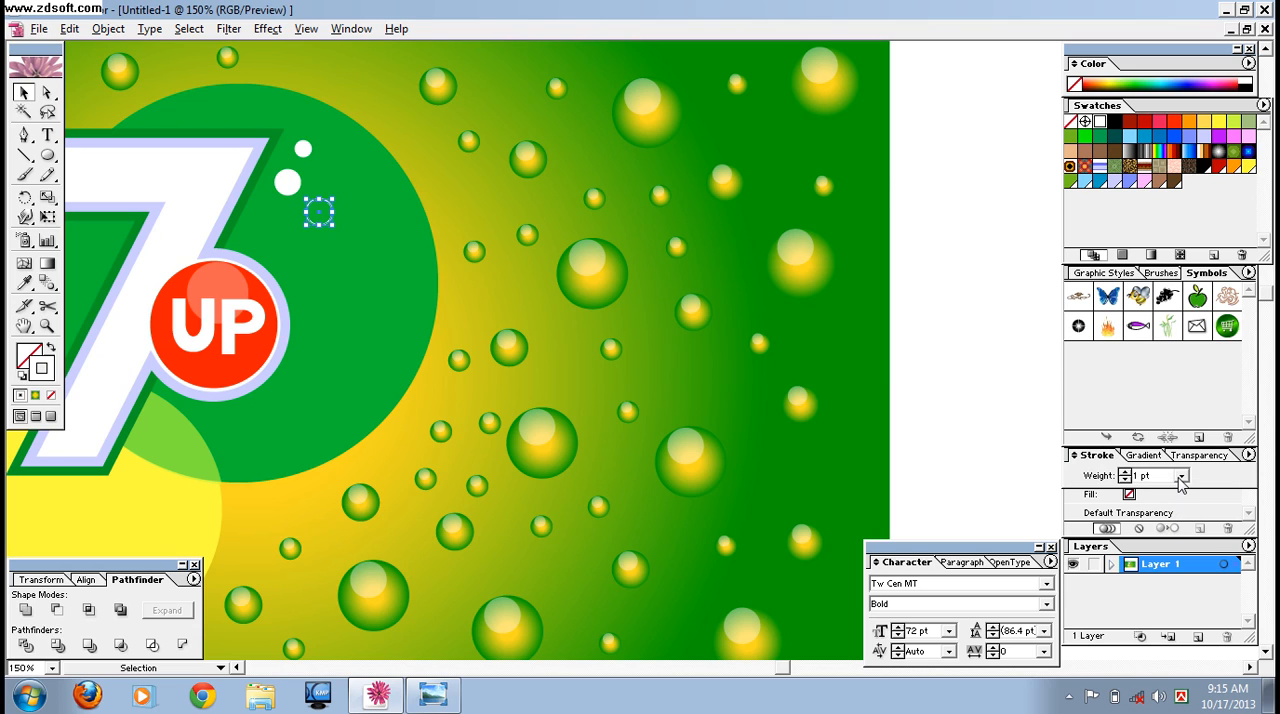
pyautogui.click(1181, 476)
pyautogui.click(1143, 238)
pyautogui.moveTo(322, 220); pyautogui.dragTo(276, 238)
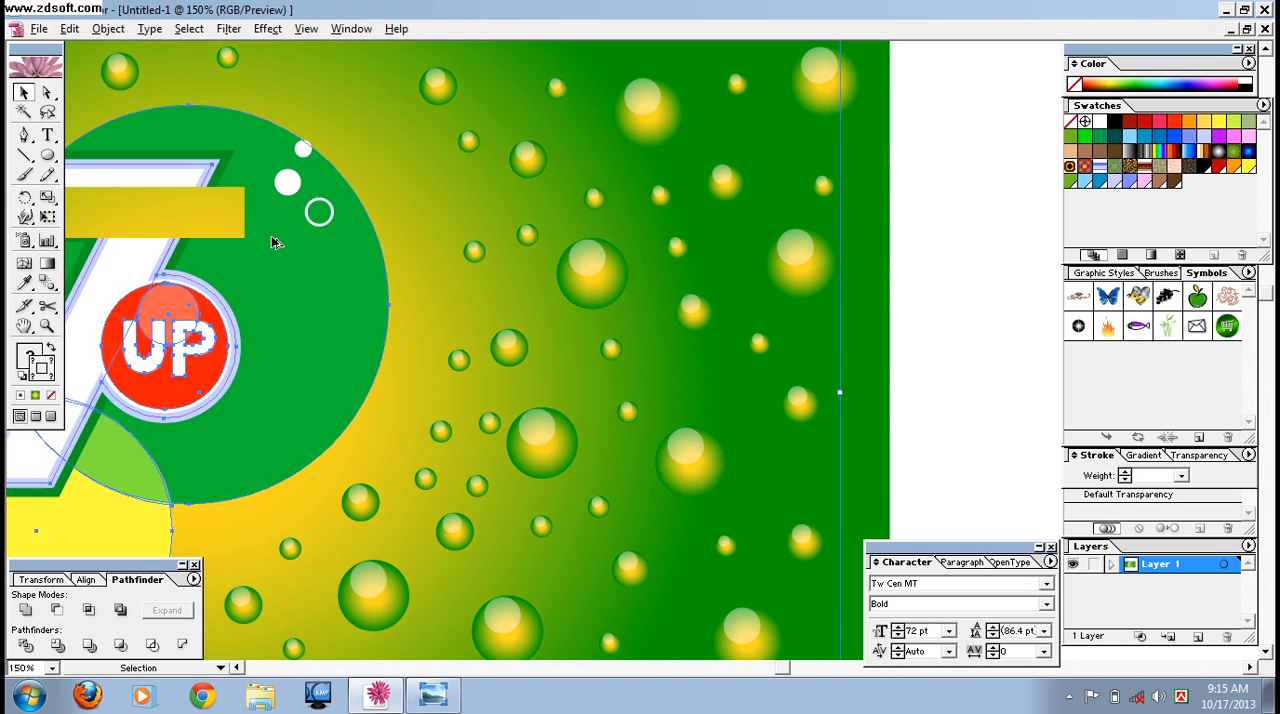
pyautogui.hotkey('ctrl', 'z')
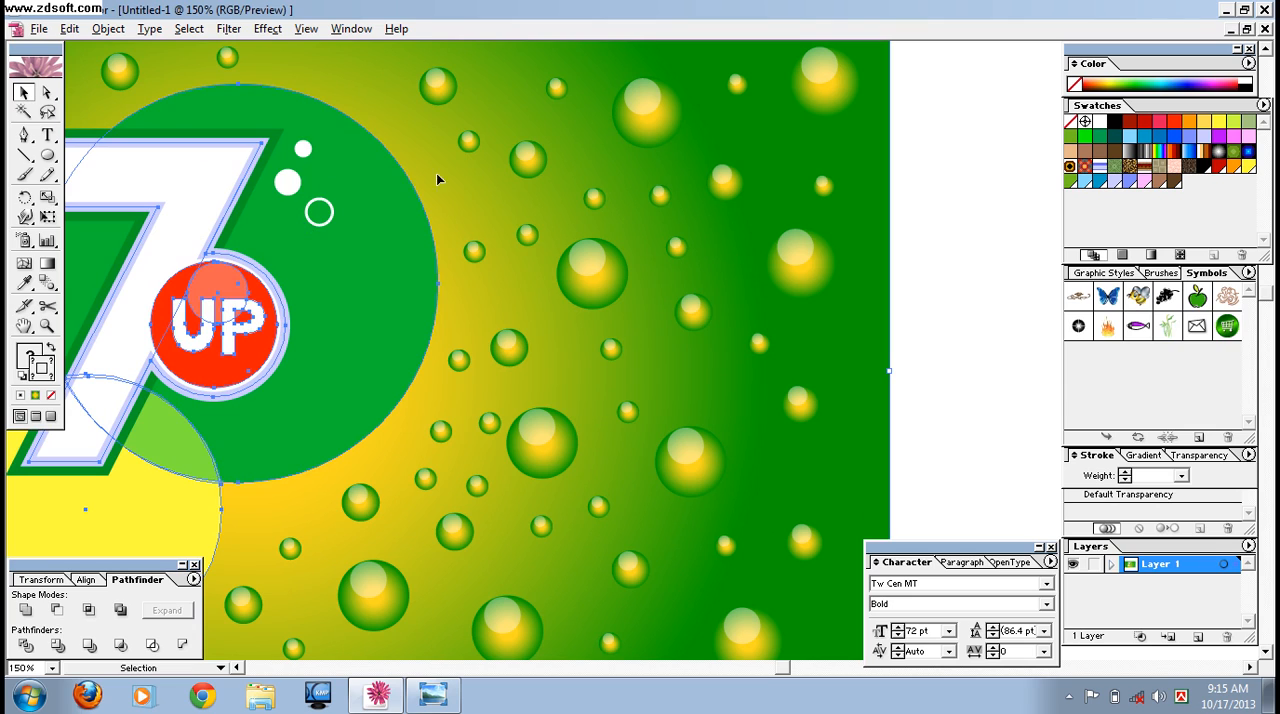
# Duplicate the white ring to its lower left, just above the red UP circle, and check the reference image in Windows Photo Viewer.
pyautogui.click(320, 212)
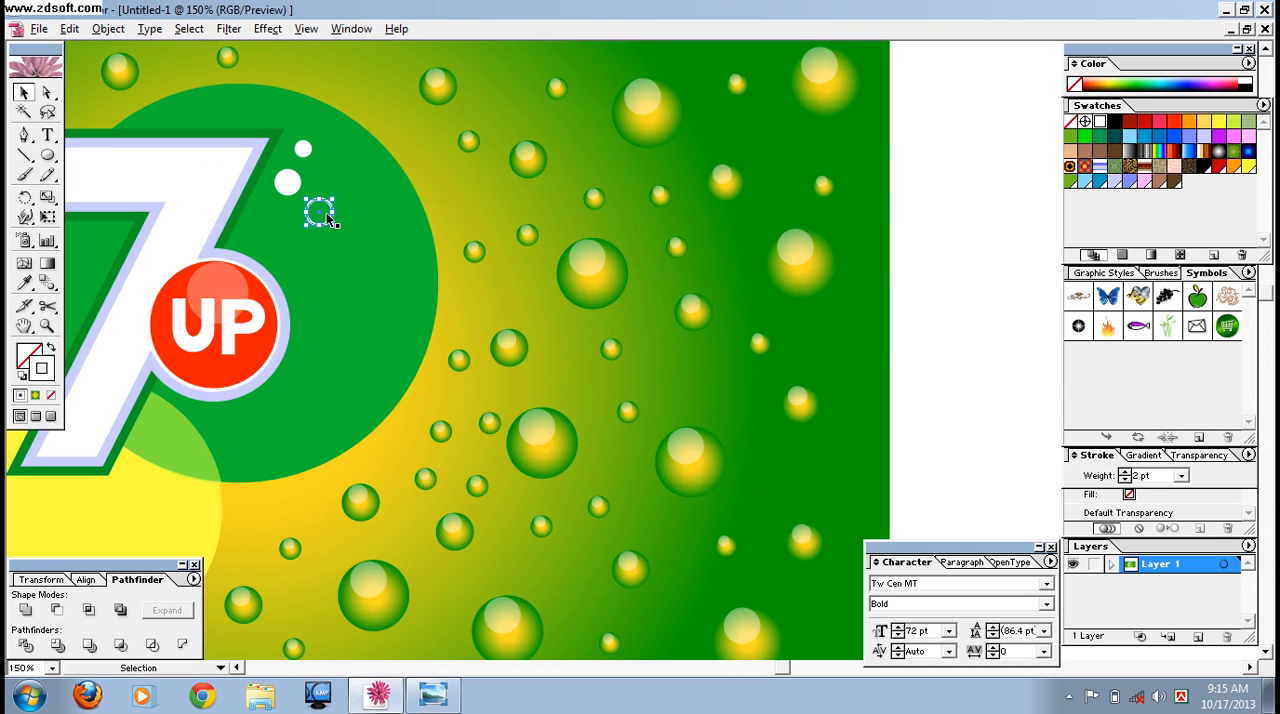
pyautogui.moveTo(320, 215); pyautogui.dragTo(289, 251)
pyautogui.click(433, 694)
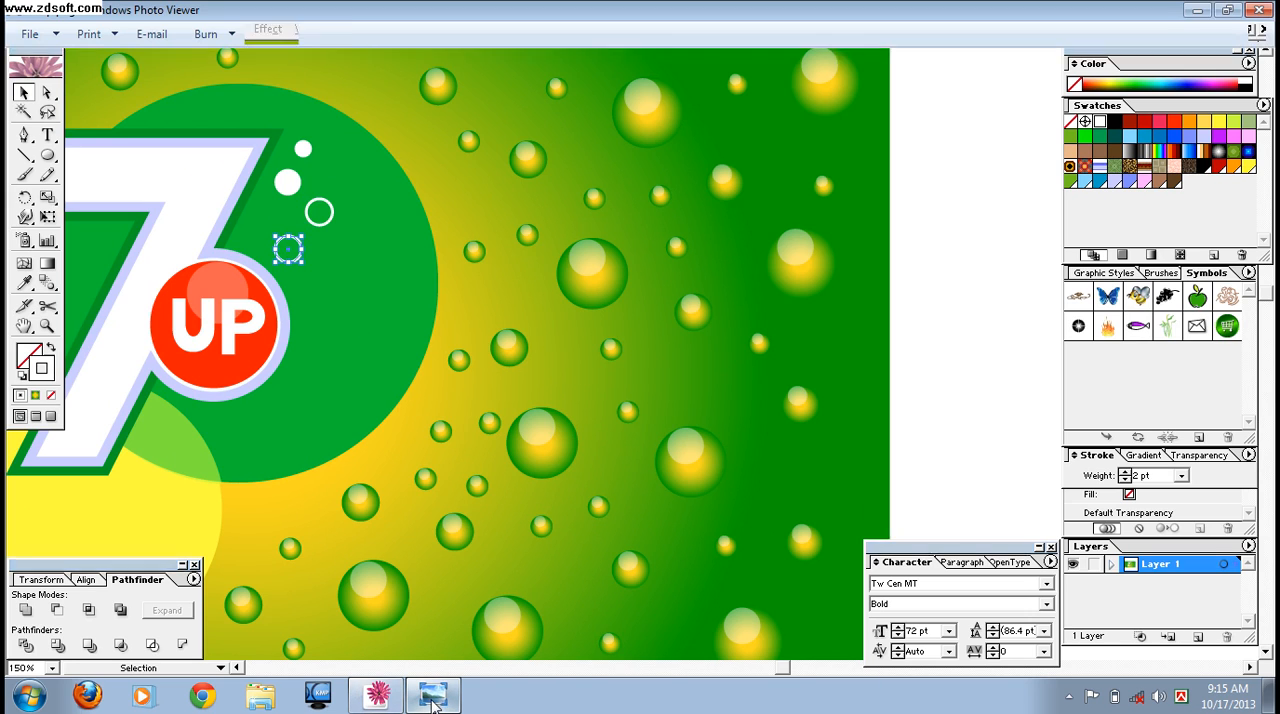
pyautogui.click(378, 695)
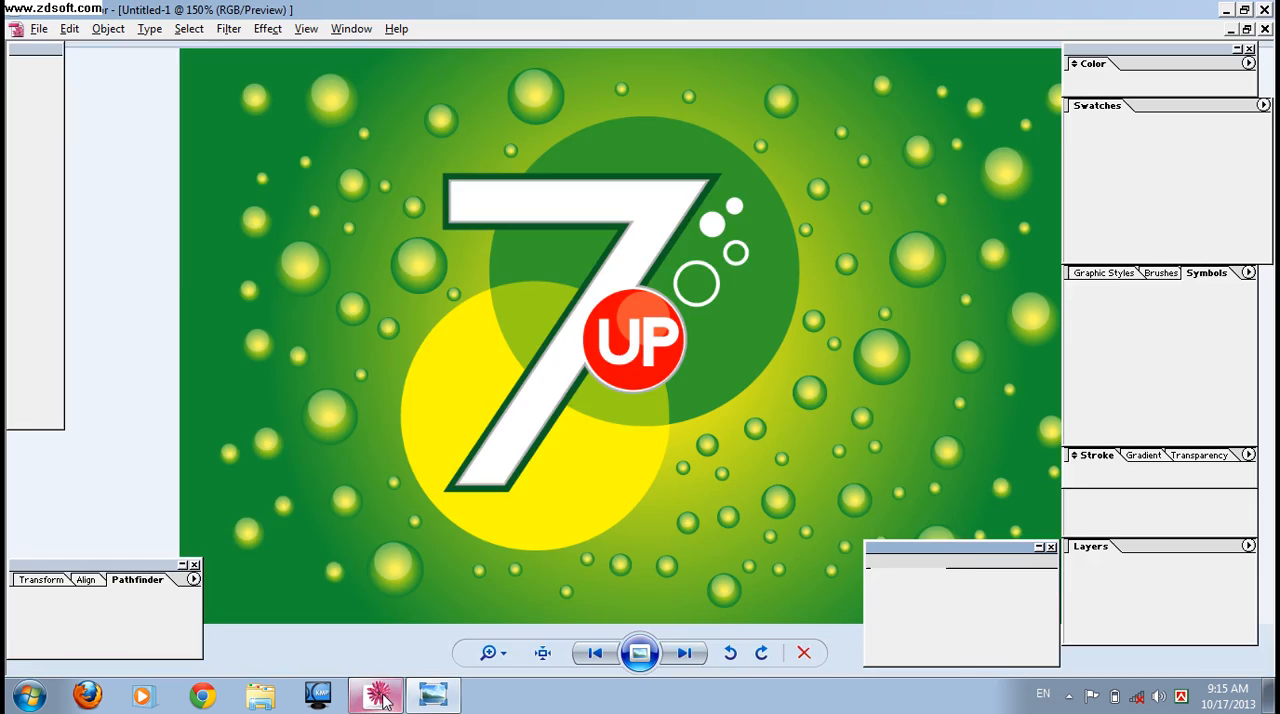
pyautogui.moveTo(302, 264); pyautogui.dragTo(318, 277)
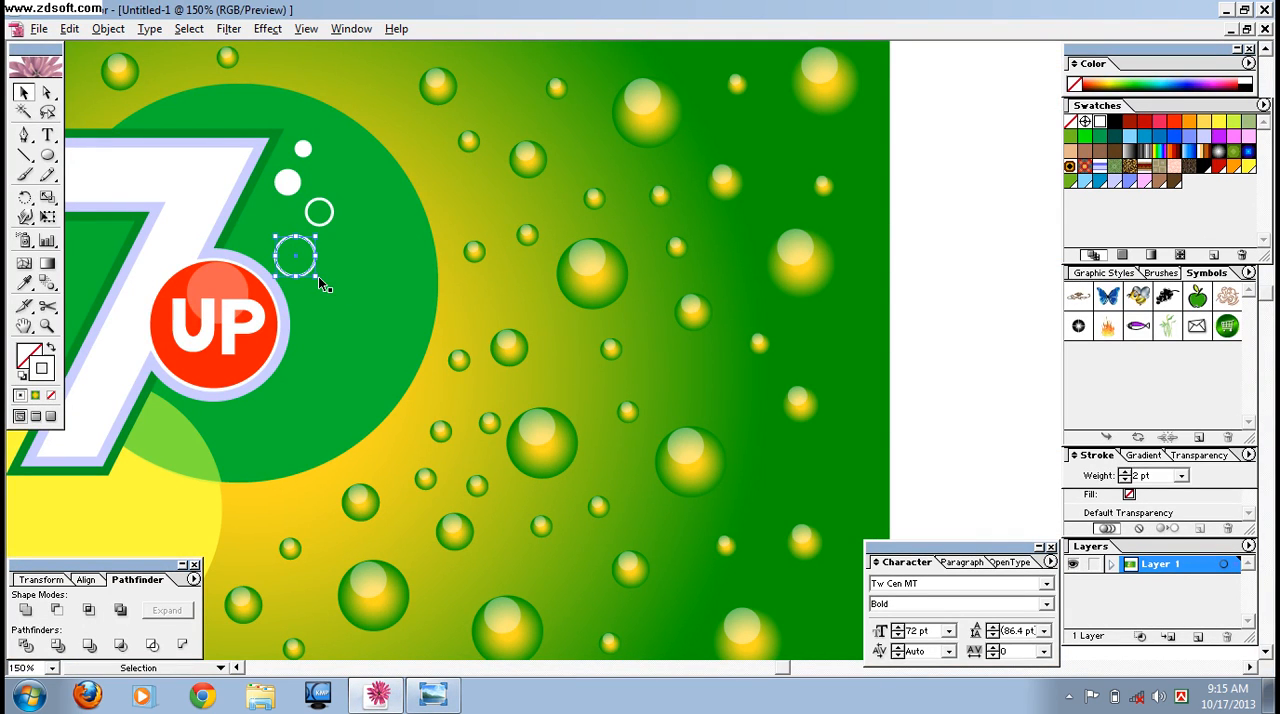
pyautogui.hotkey('ctrl', 'a')
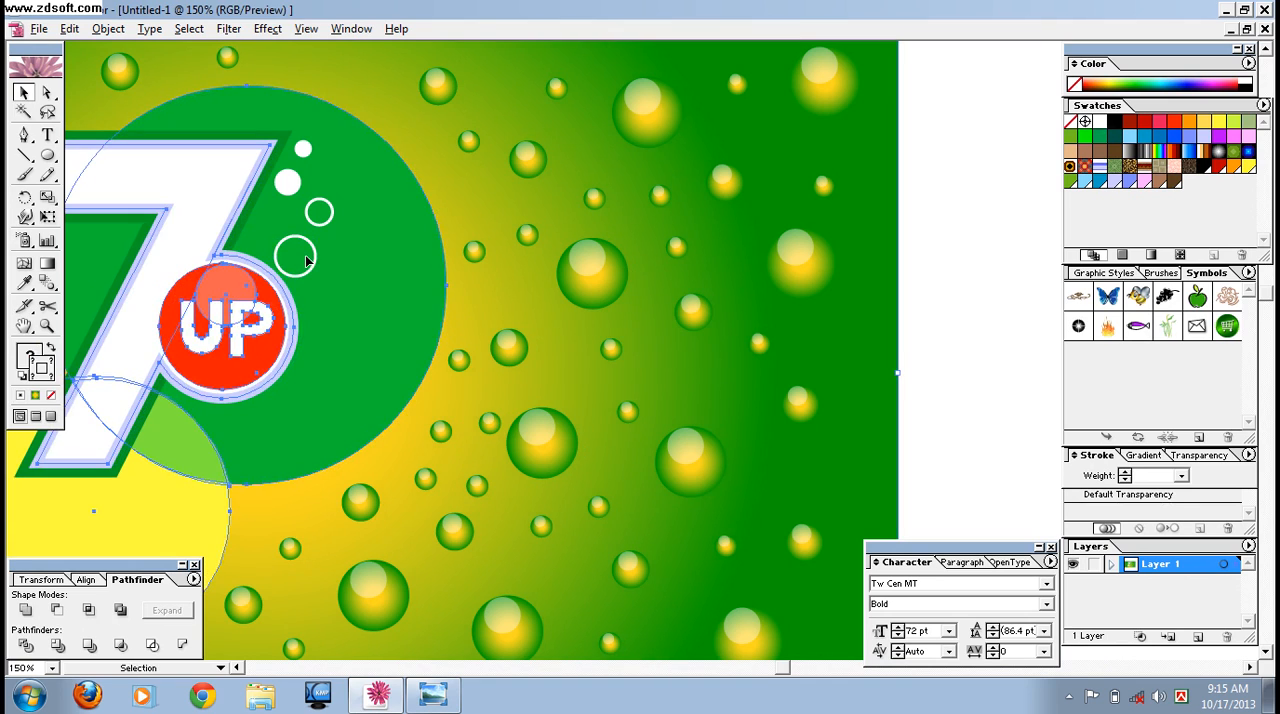
pyautogui.click(307, 260)
pyautogui.click(300, 262)
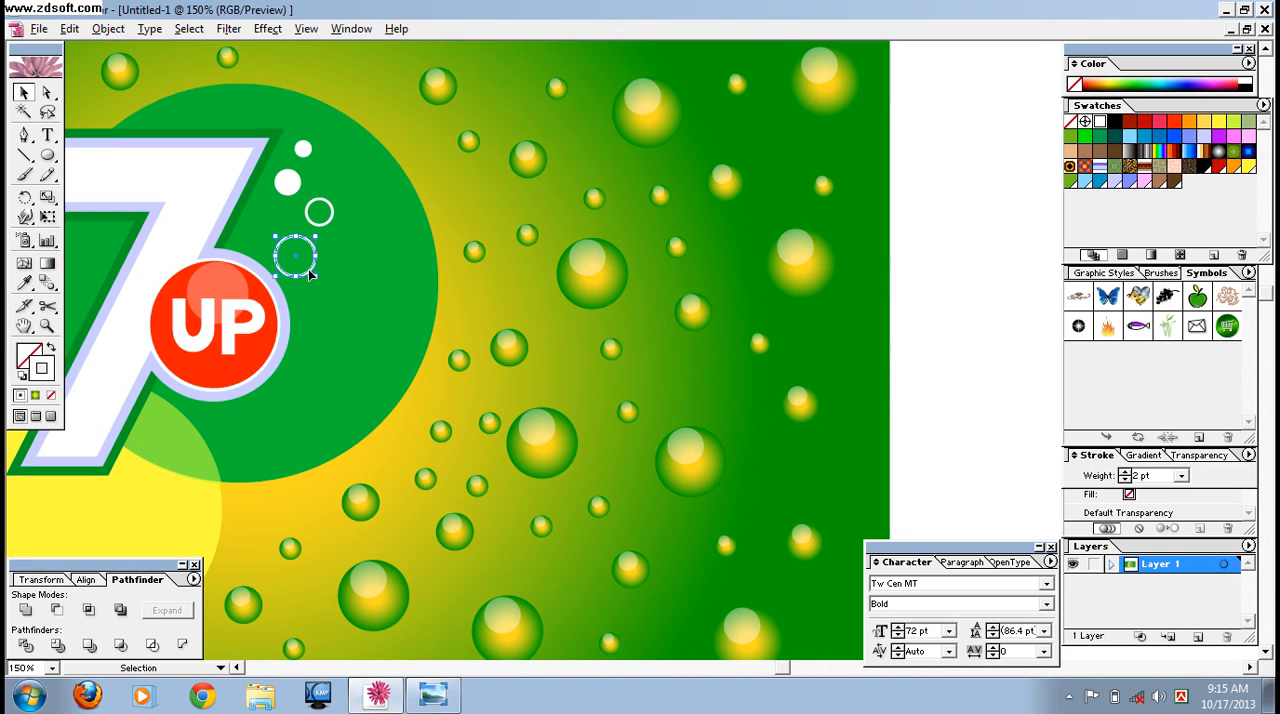
pyautogui.click(300, 262)
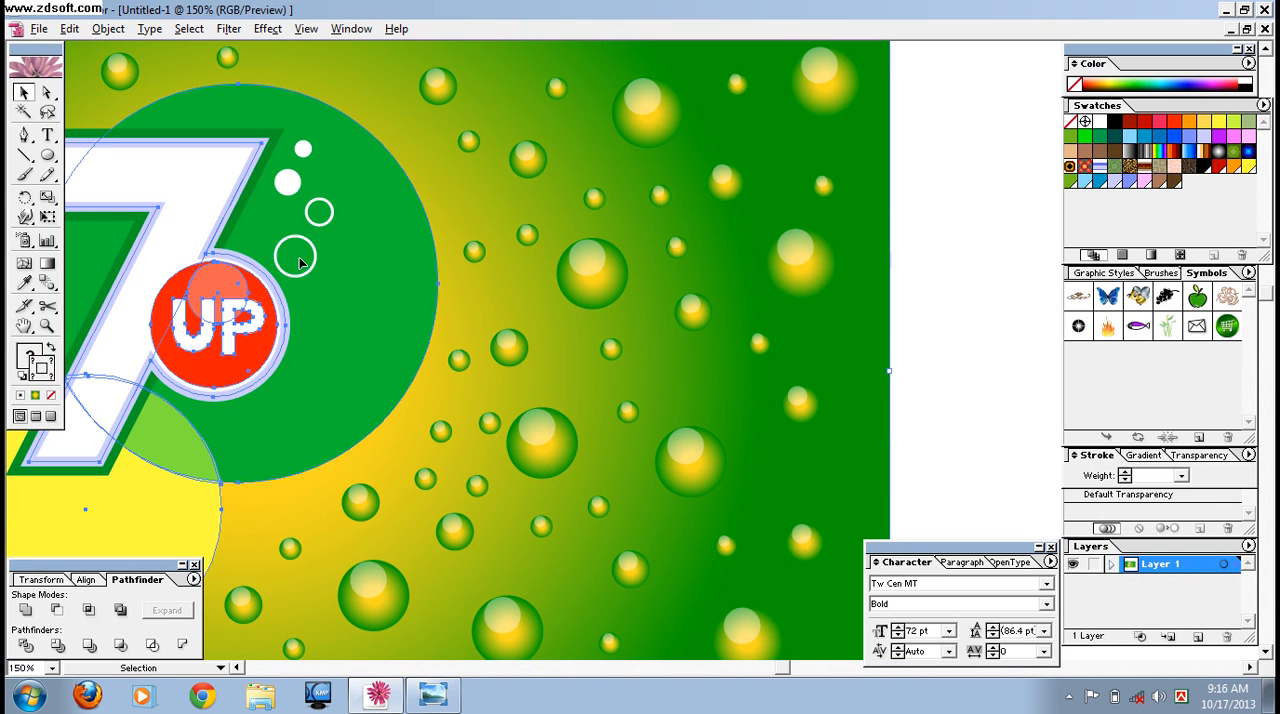
# Enlarge the lower ring to about 1.7 times its size, move it slightly right, and set its stroke weight to 5 pt.
pyautogui.click(299, 260)
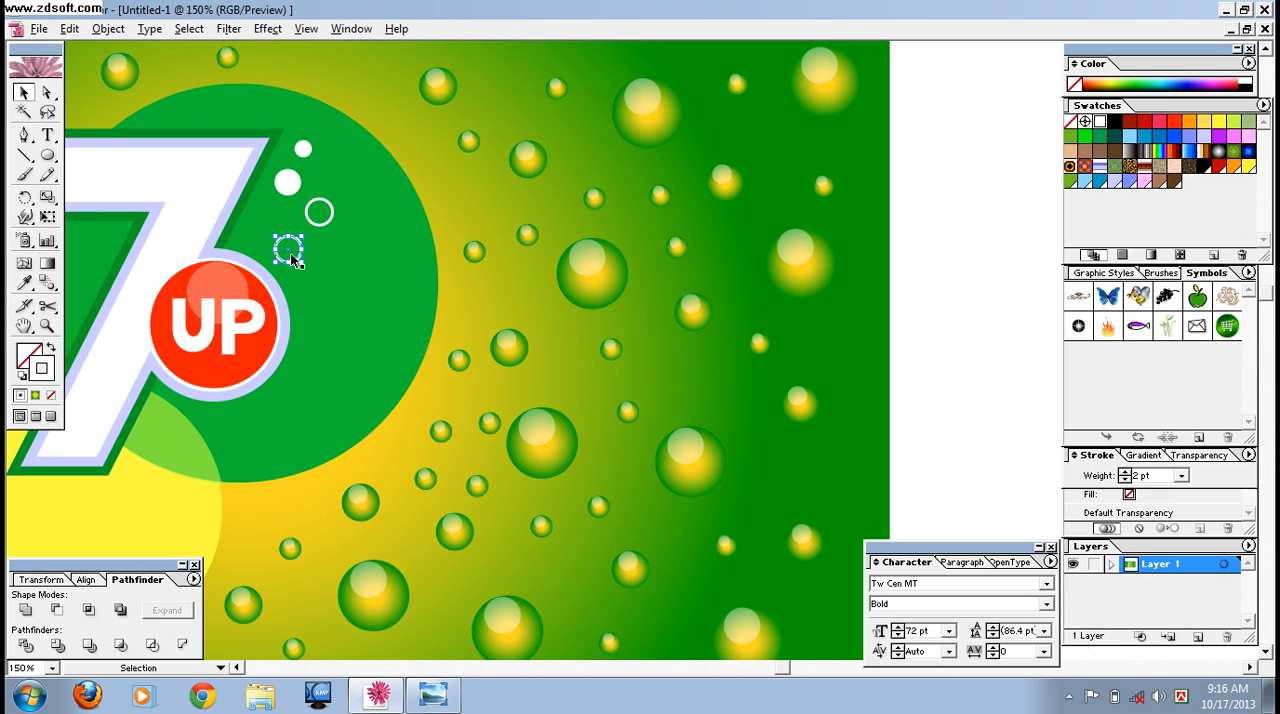
pyautogui.moveTo(297, 260); pyautogui.dragTo(321, 282)
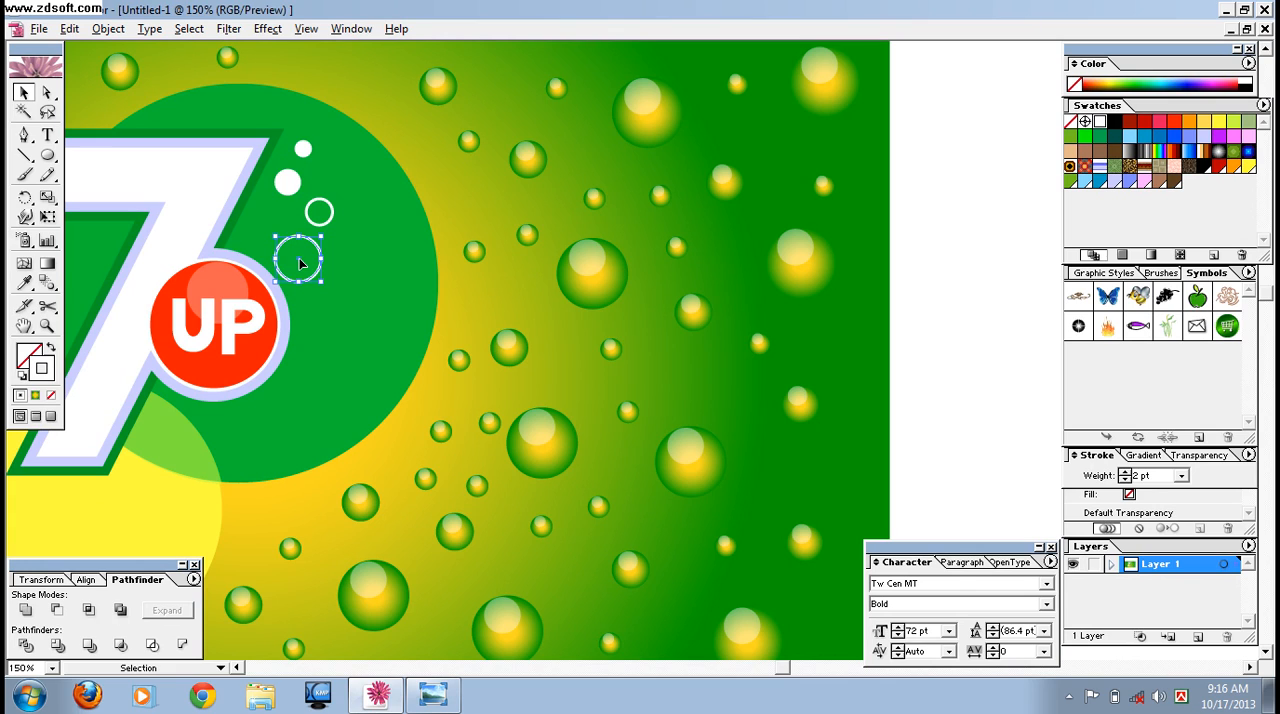
pyautogui.moveTo(300, 263); pyautogui.dragTo(328, 280)
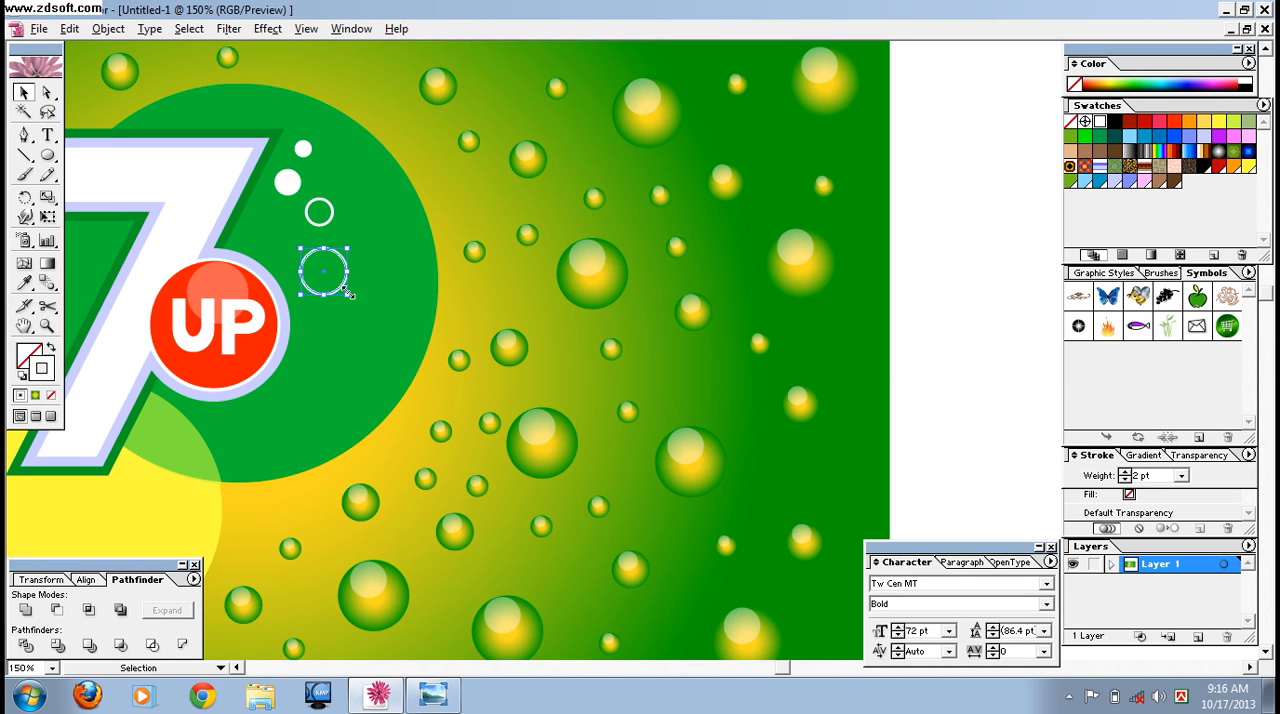
pyautogui.click(1181, 476)
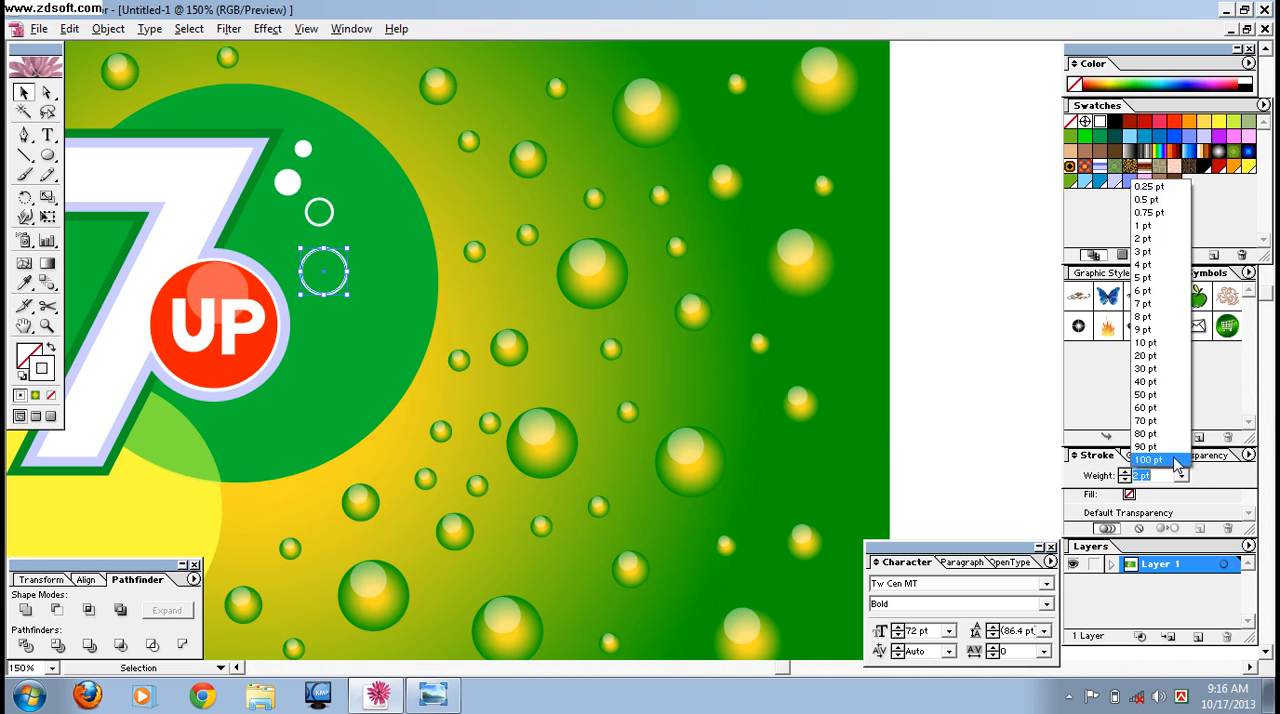
pyautogui.click(1143, 277)
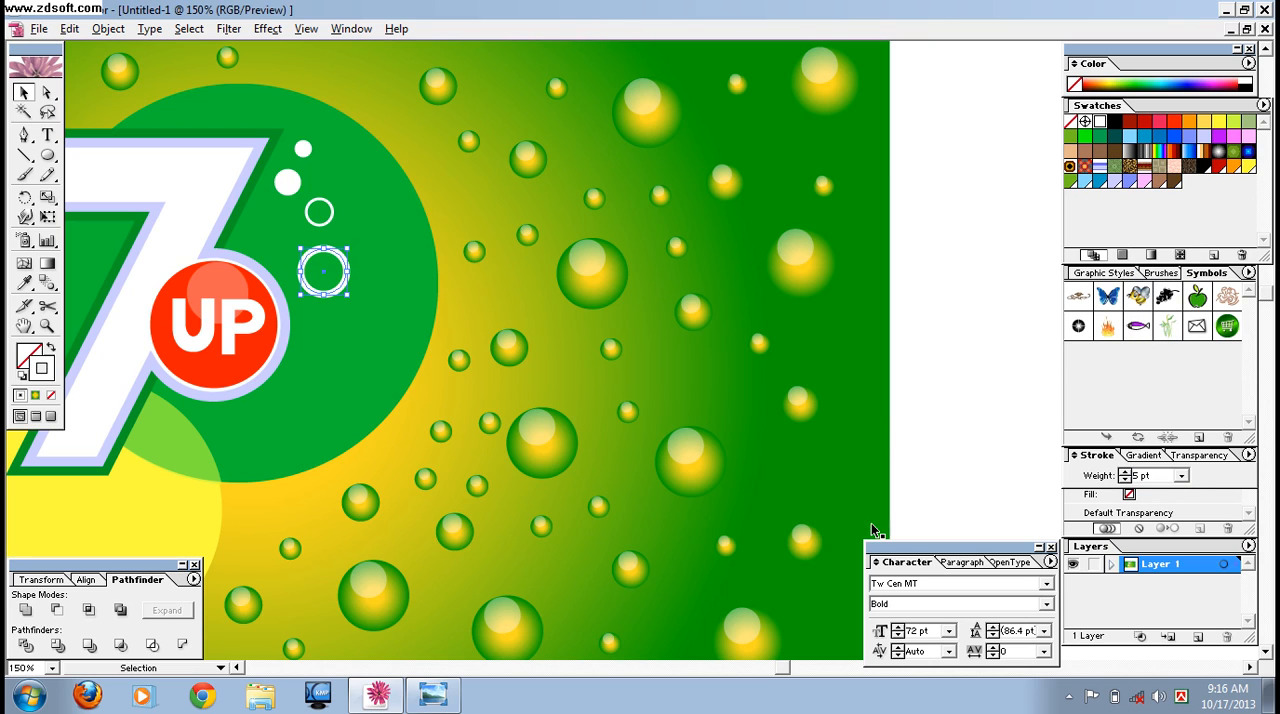
# Group the whole artwork and compare it at 100% with the reference image in Windows Photo Viewer.
pyautogui.hotkey('ctrl', '-')
pyautogui.hotkey('ctrl', '-')
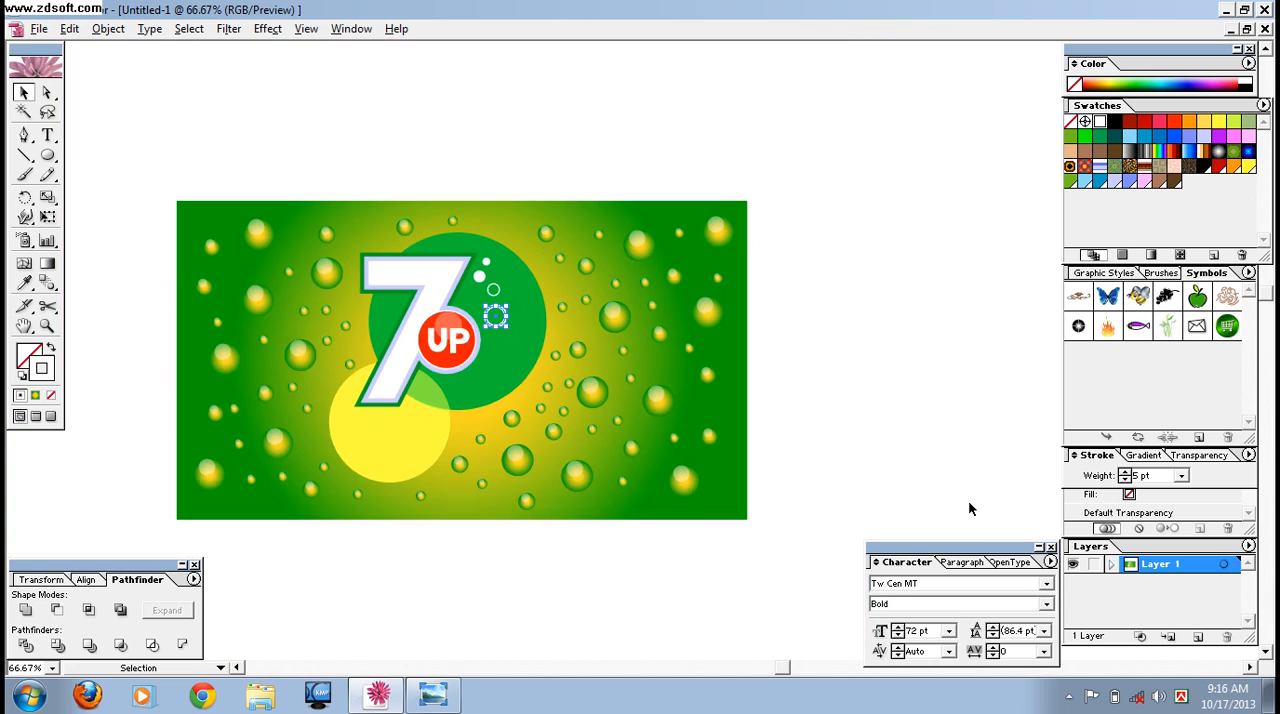
pyautogui.click(833, 425)
pyautogui.moveTo(141, 184); pyautogui.dragTo(755, 511)
pyautogui.rightClick(447, 325)
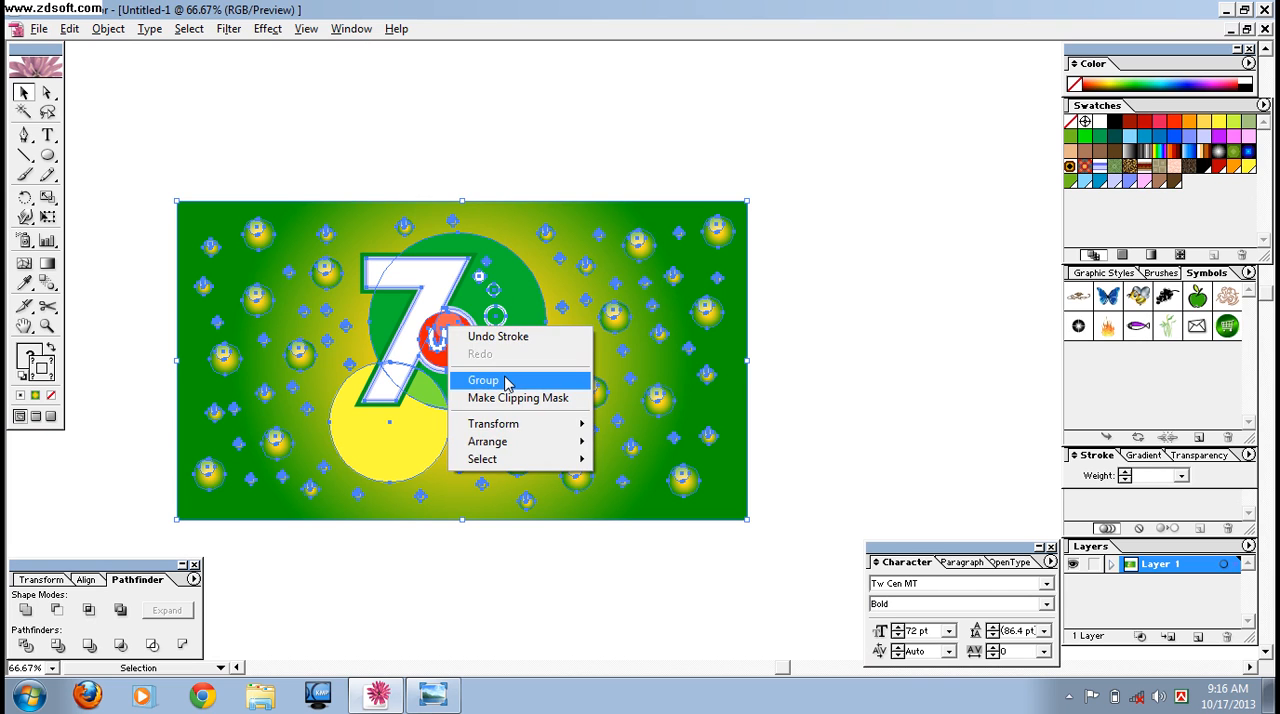
pyautogui.click(471, 378)
pyautogui.click(925, 387)
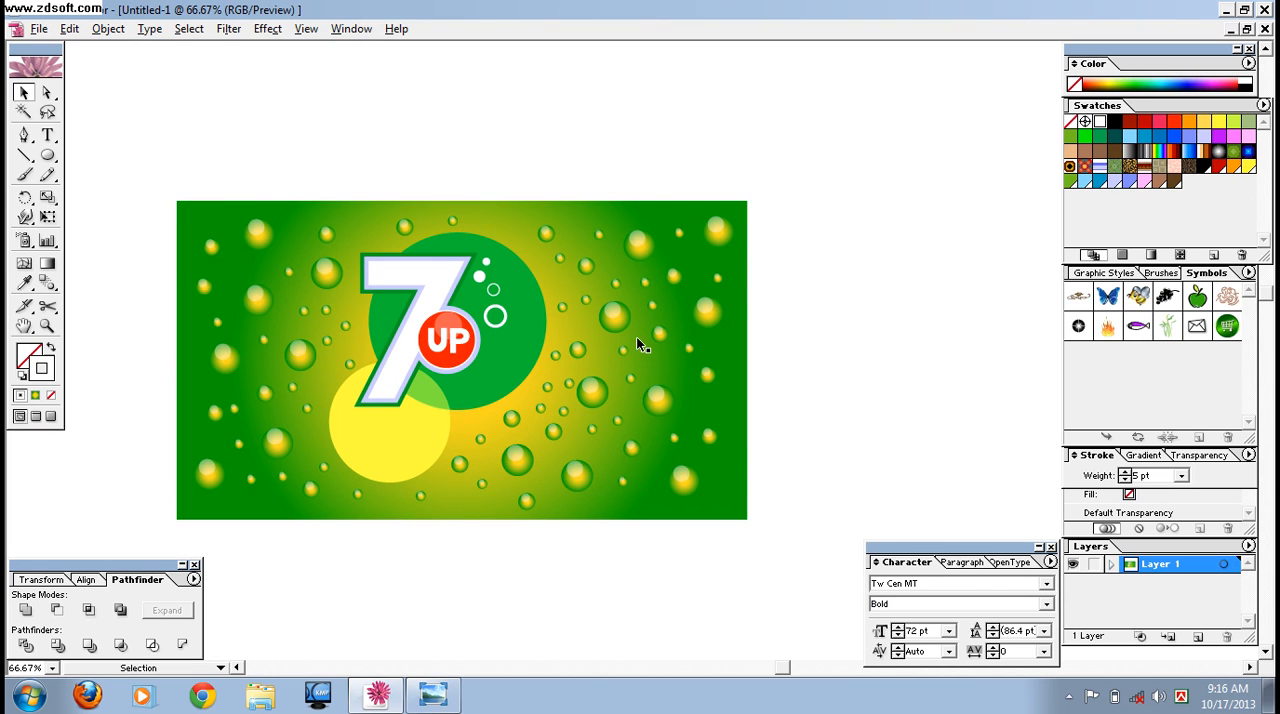
pyautogui.hotkey('ctrl', '1')
pyautogui.moveTo(548, 305); pyautogui.dragTo(706, 243)
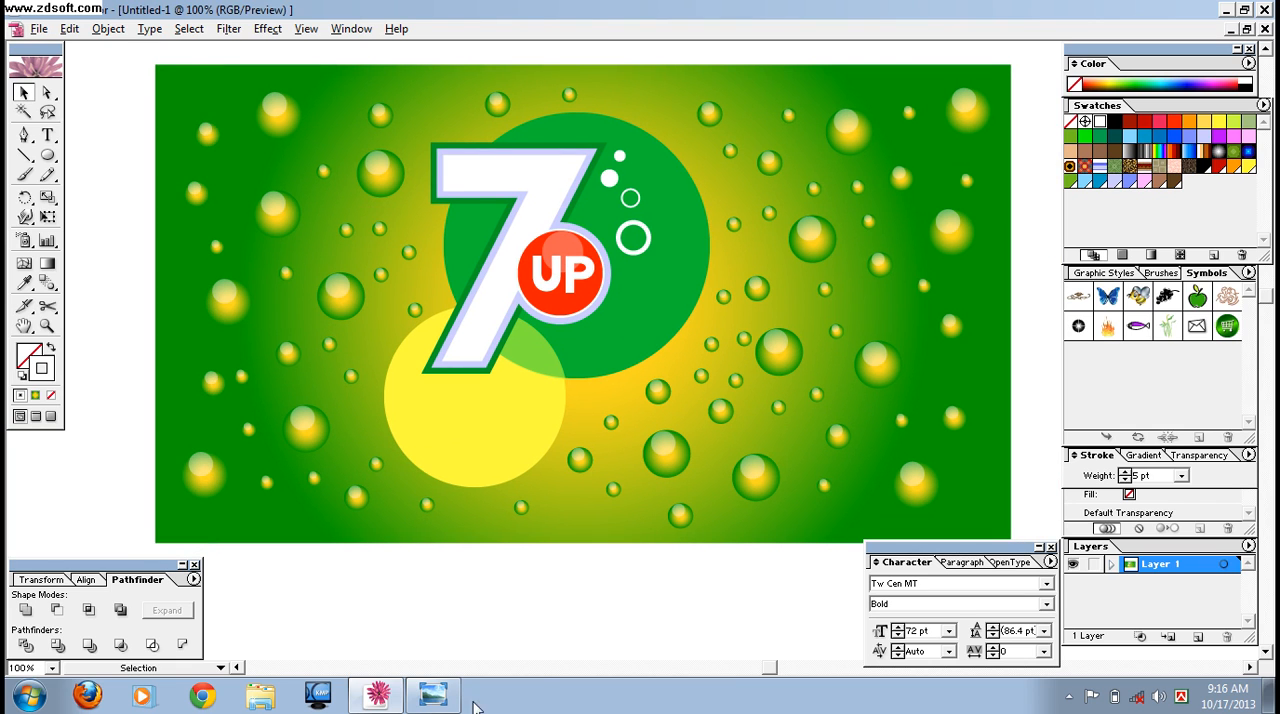
pyautogui.click(432, 695)
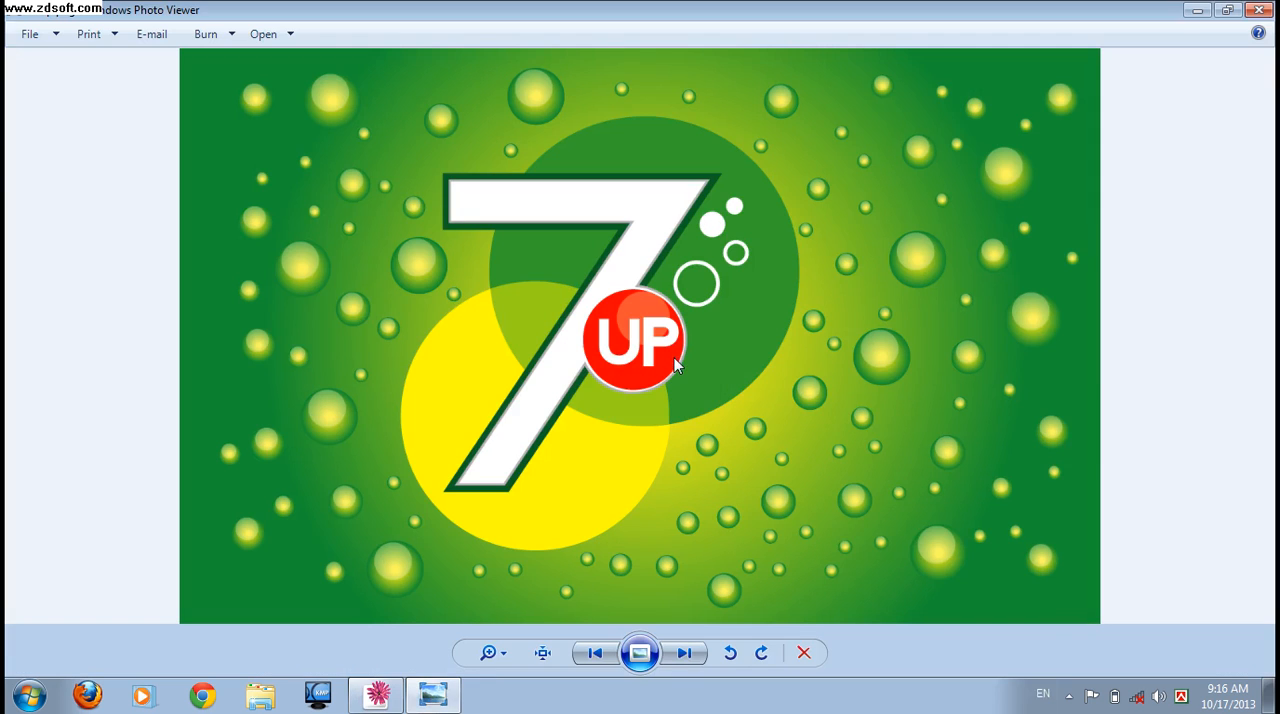
pyautogui.click(377, 695)
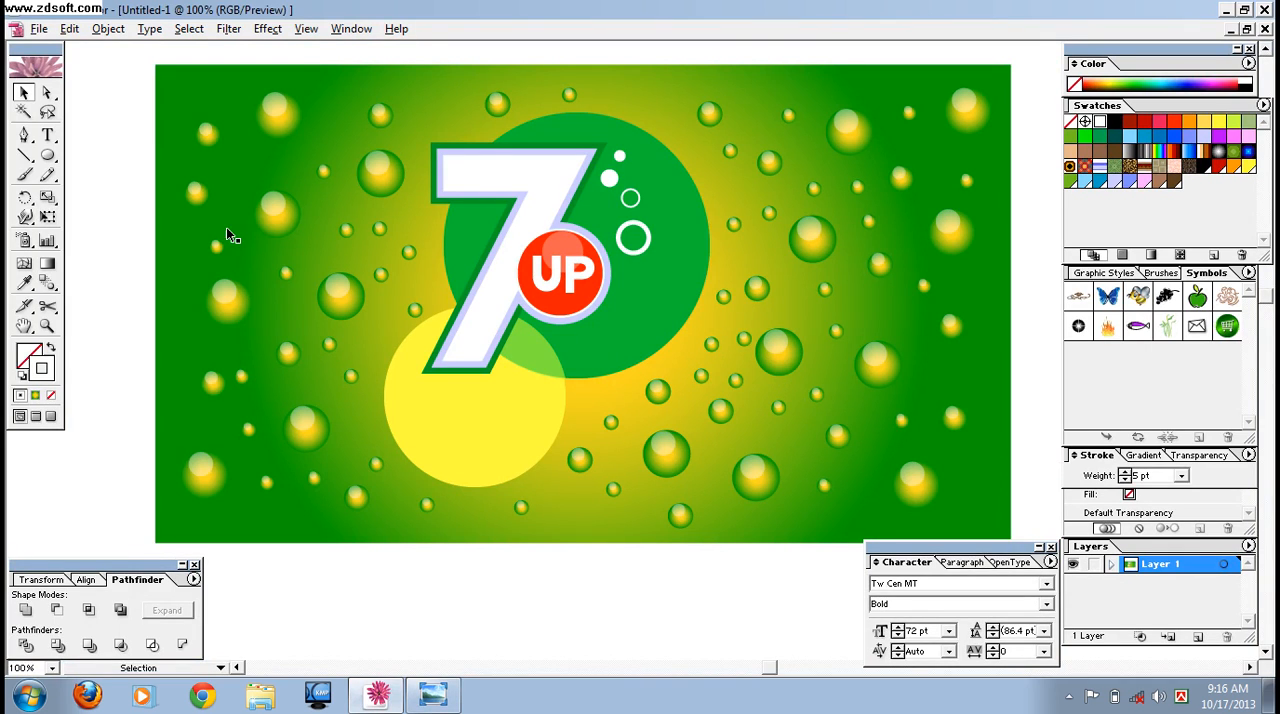
# Export the artwork to the Desktop as a PNG named dd, at Screen (72 ppi) resolution with a transparent background.
pyautogui.click(39, 29)
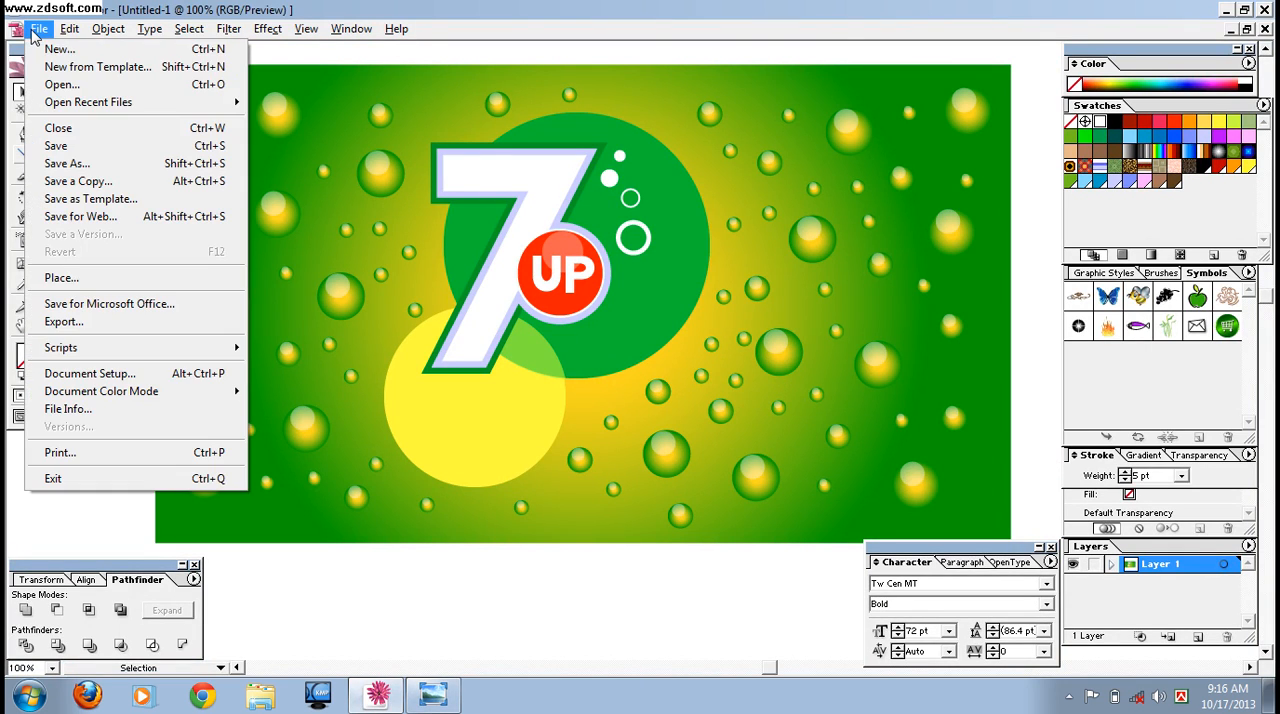
pyautogui.click(90, 334)
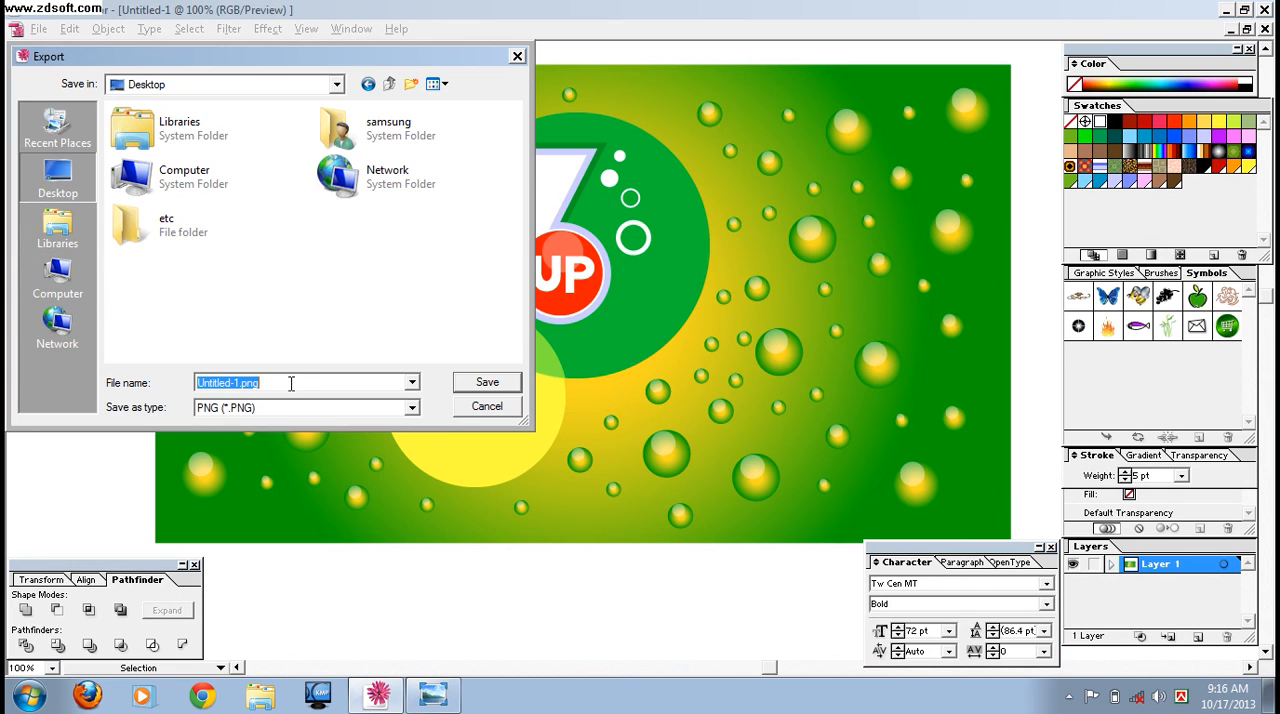
pyautogui.write('dd')
pyautogui.click(412, 408)
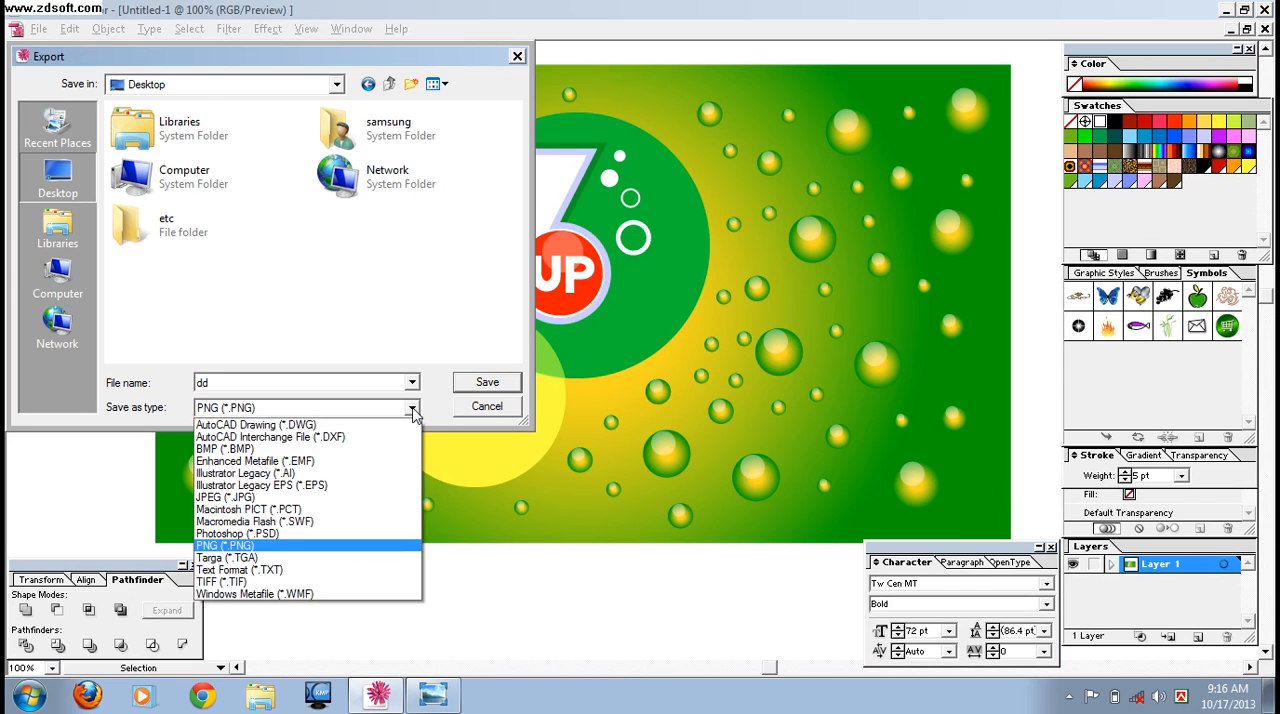
pyautogui.click(340, 547)
pyautogui.click(489, 390)
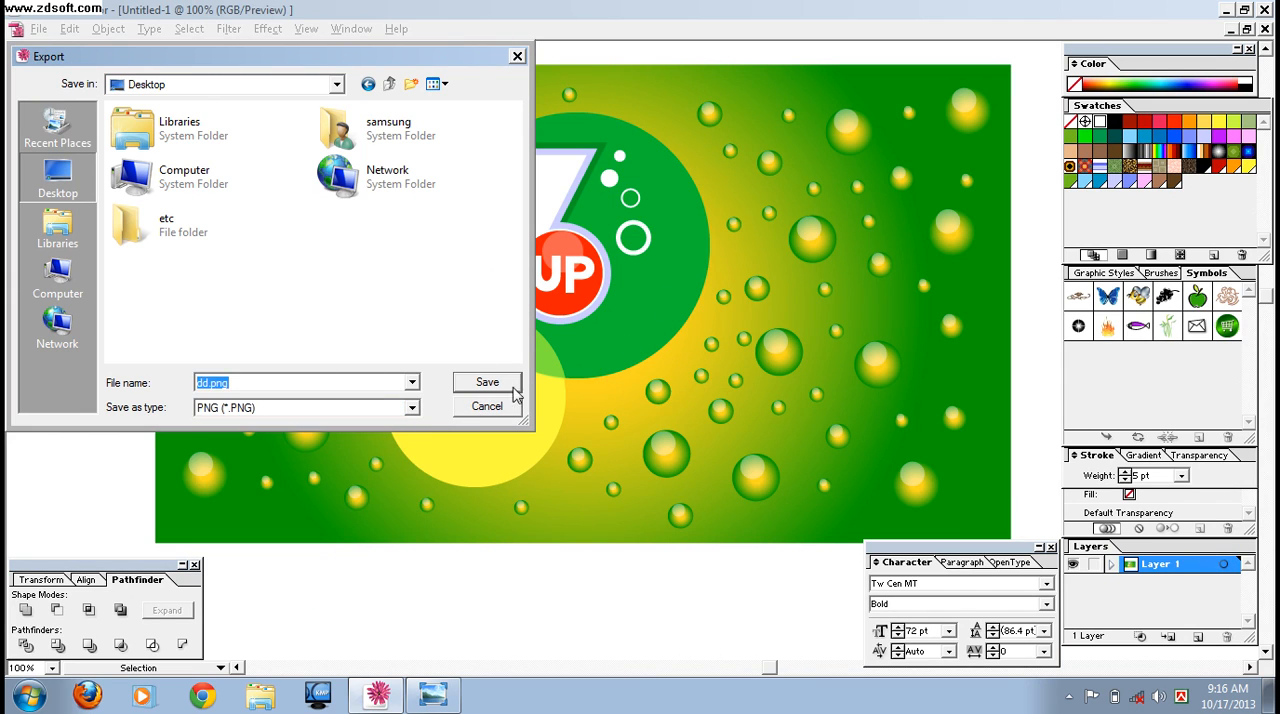
pyautogui.click(500, 388)
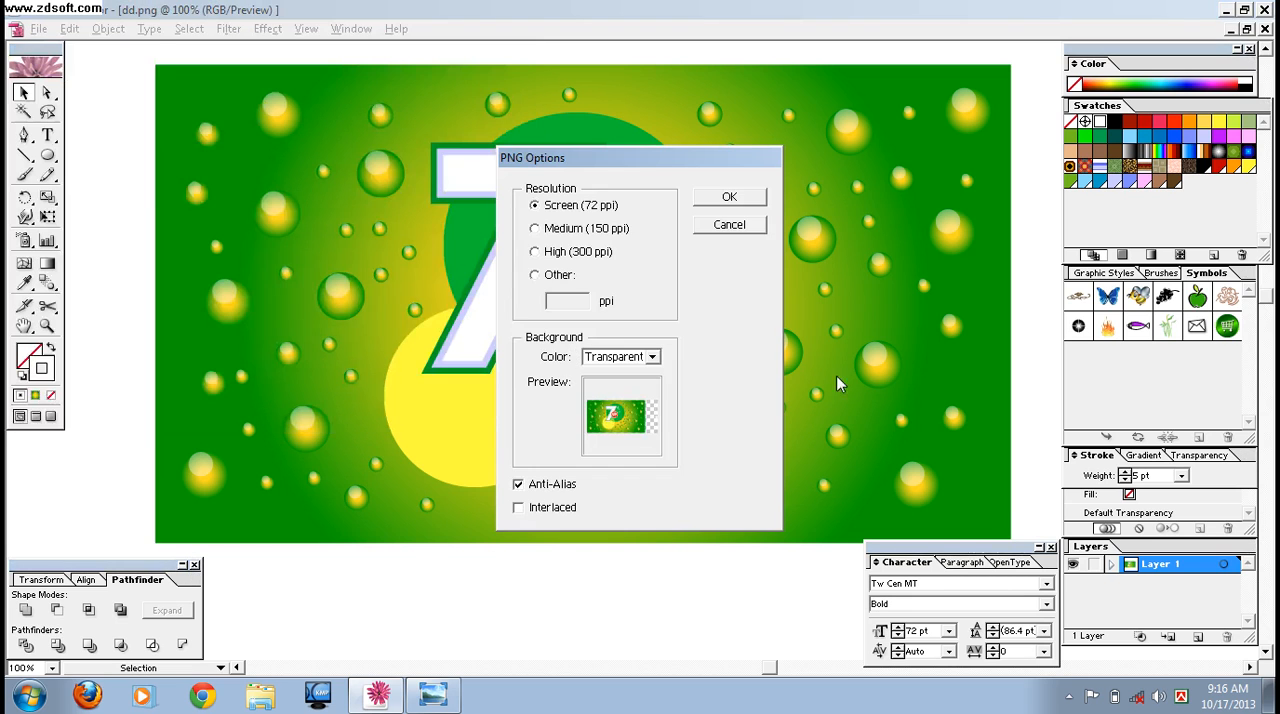
pyautogui.click(729, 199)
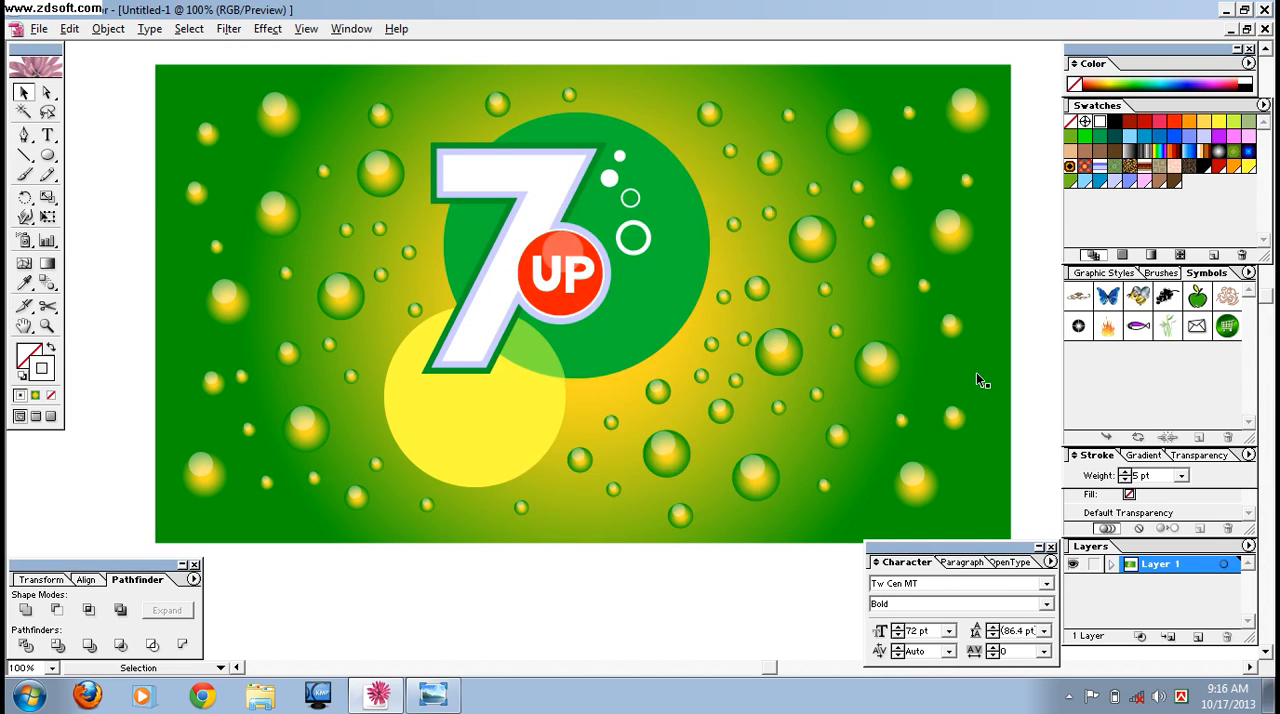
# Close the reference image, preview the exported dd.png from the desktop in Windows Photo Viewer, and close the preview.
pyautogui.click(1229, 10)
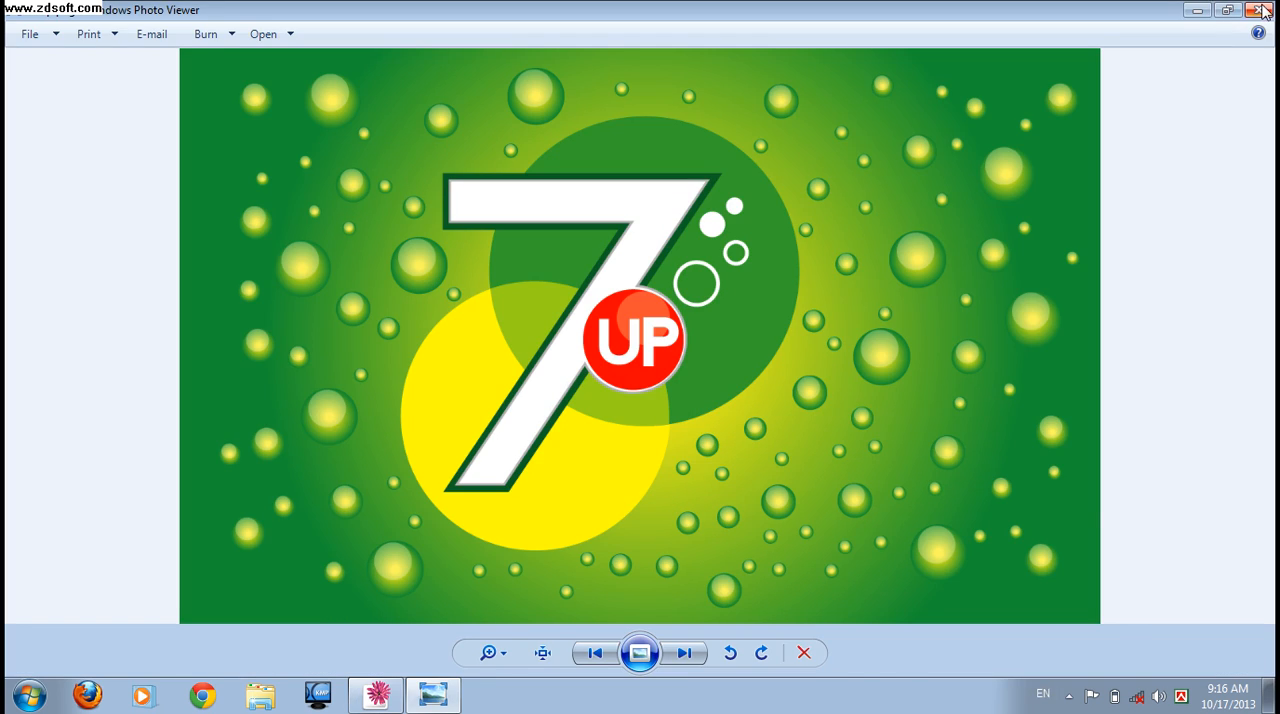
pyautogui.click(1265, 10)
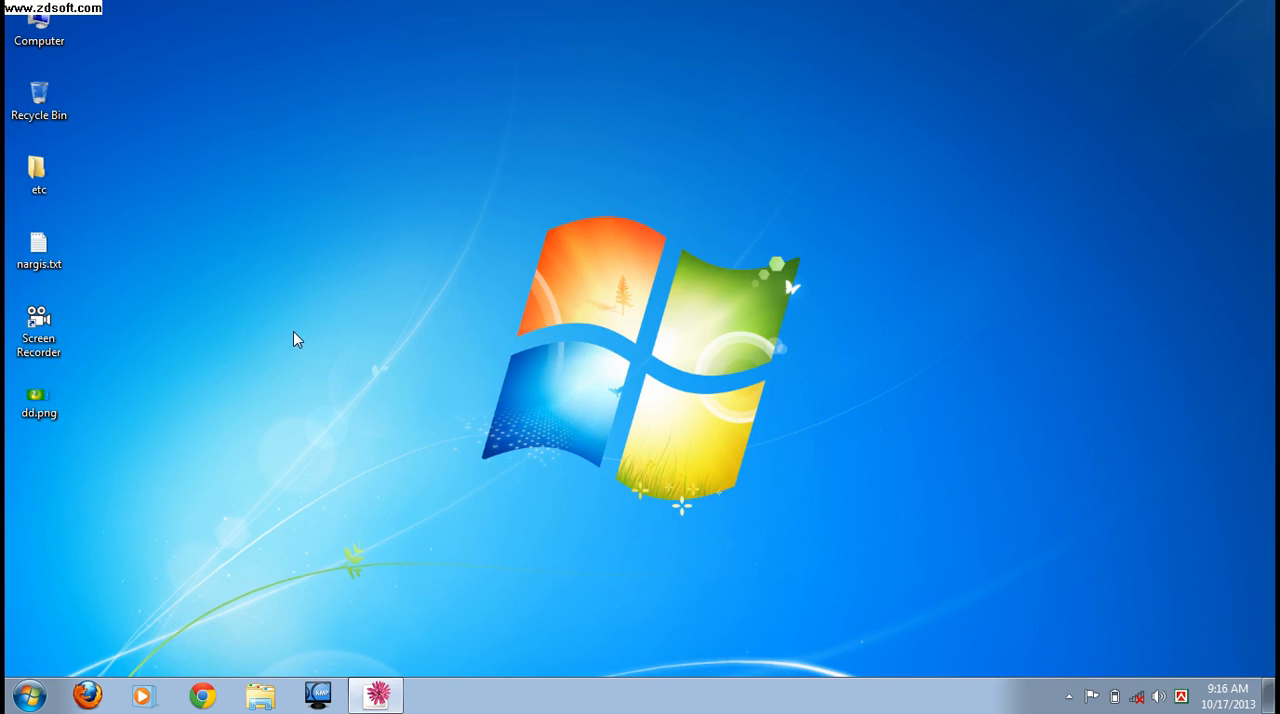
pyautogui.rightClick(43, 408)
pyautogui.click(136, 210)
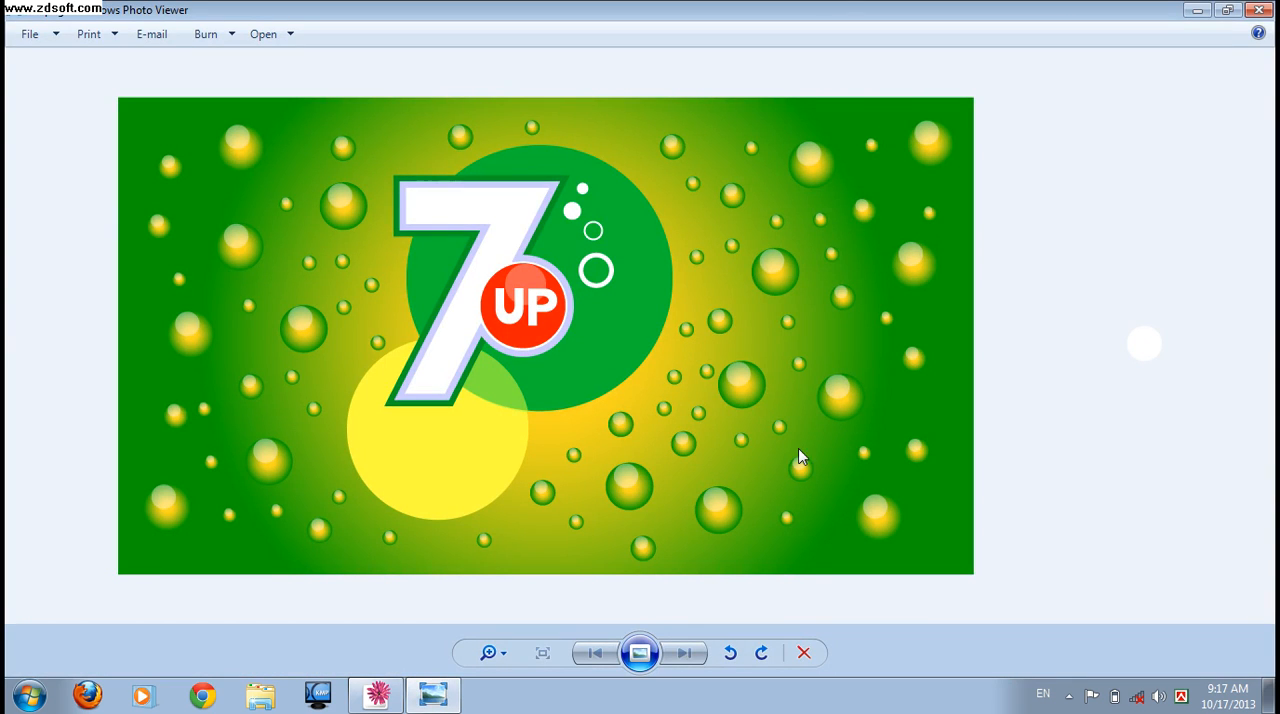
pyautogui.click(1259, 10)
# Create a text document on the desktop with its default name and open it in Notepad.
pyautogui.rightClick(410, 260)
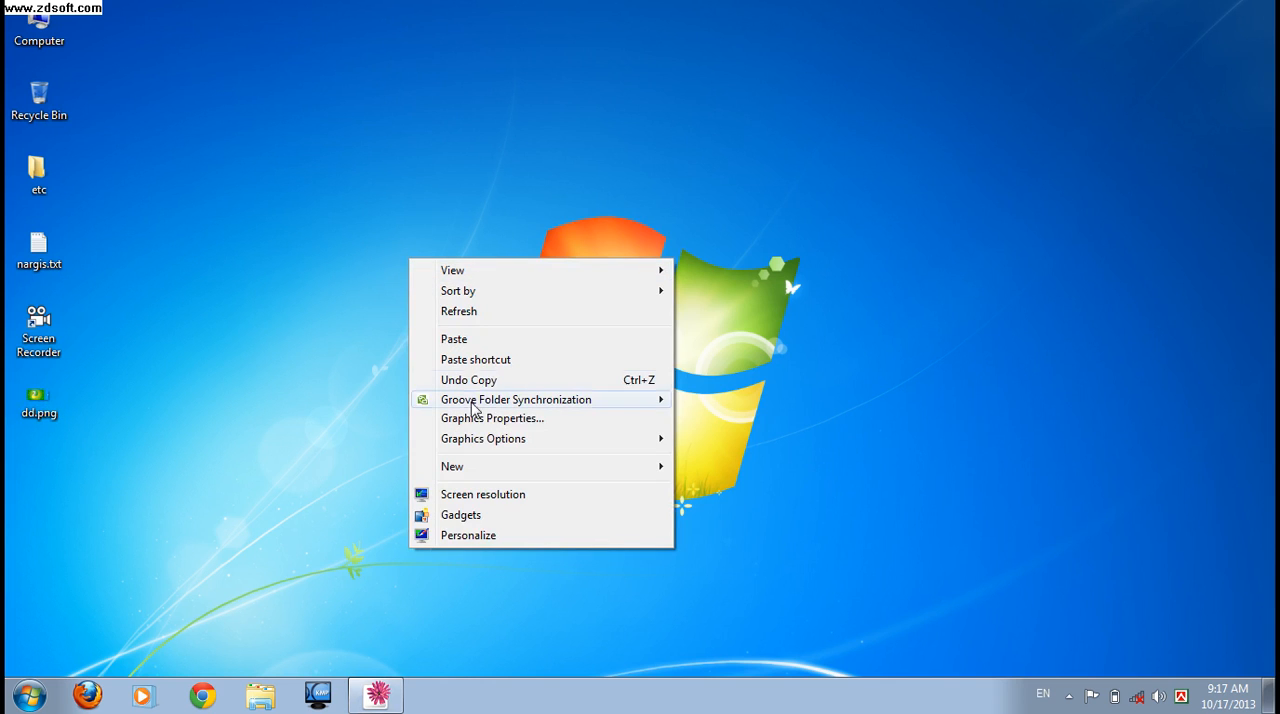
pyautogui.moveTo(500, 468)
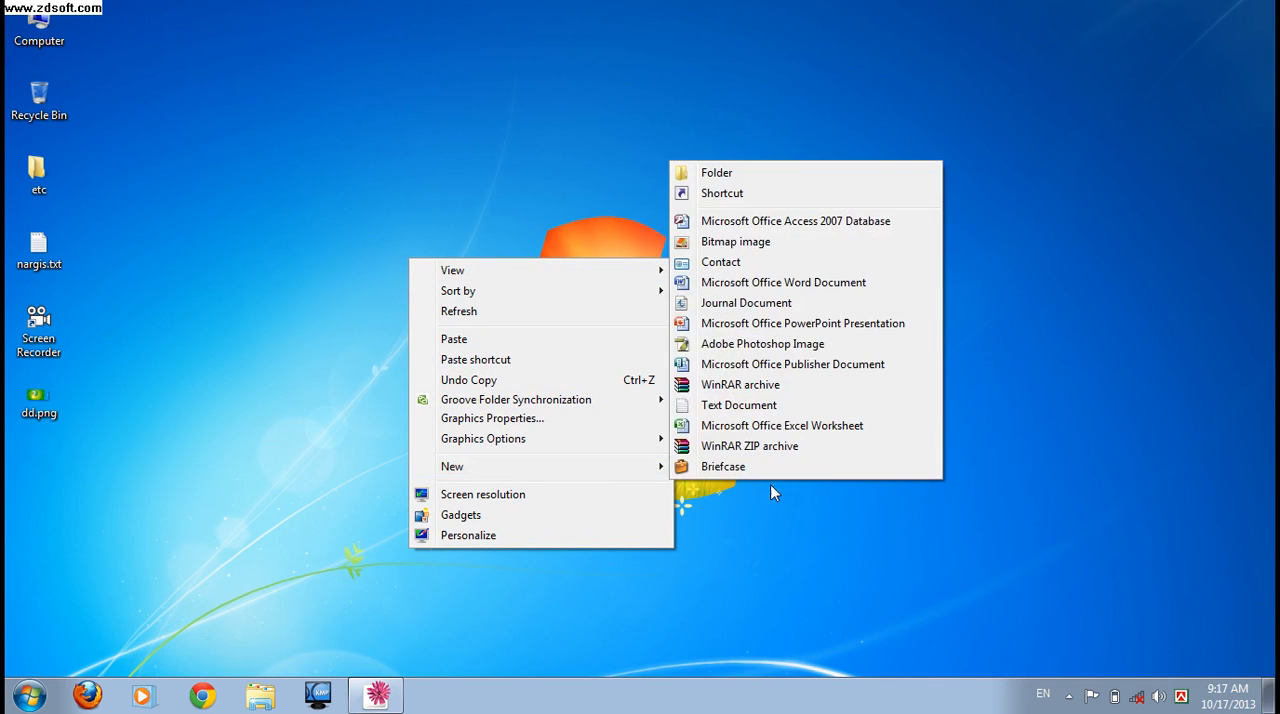
pyautogui.click(738, 405)
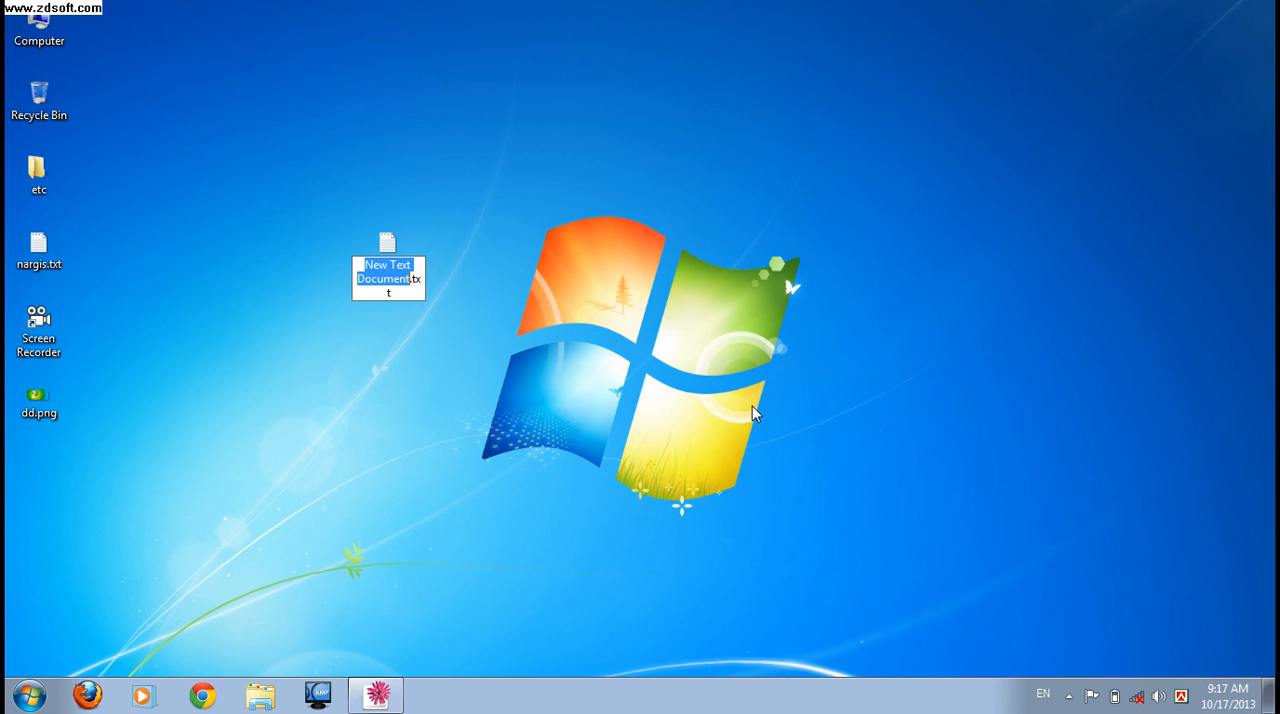
pyautogui.press('Return')
pyautogui.press('Return')
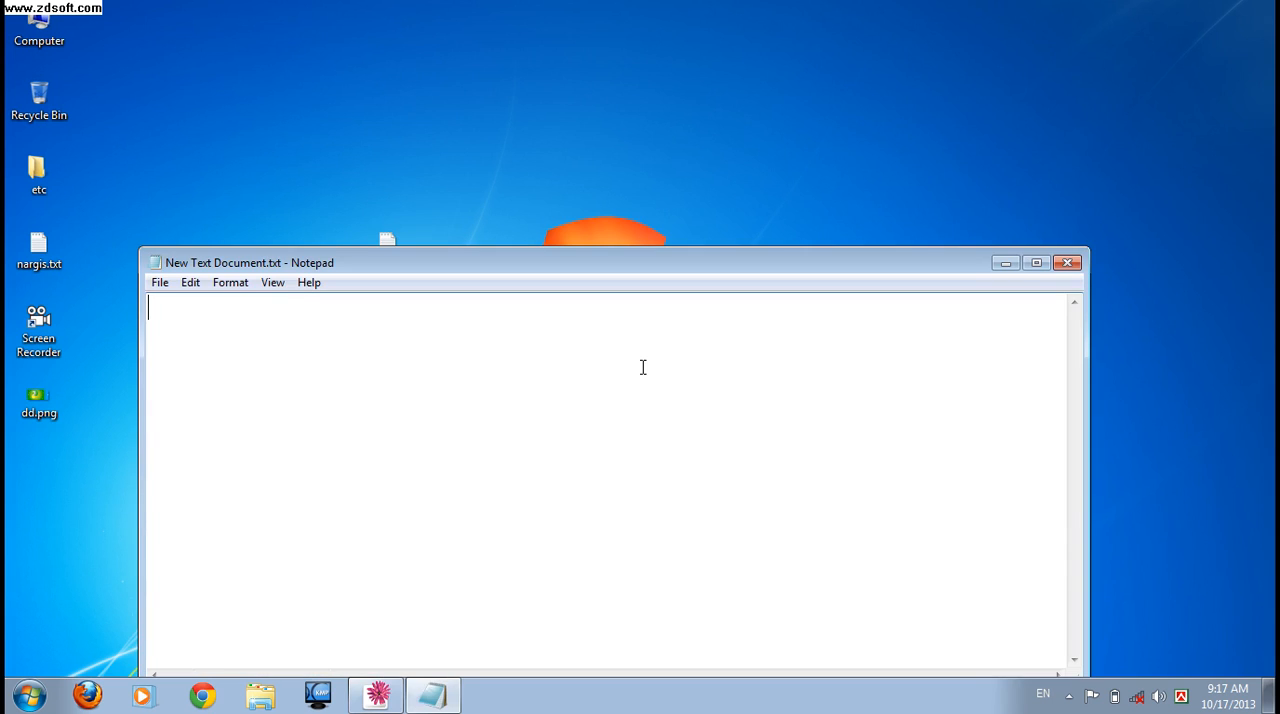
pyautogui.write('www.alos')
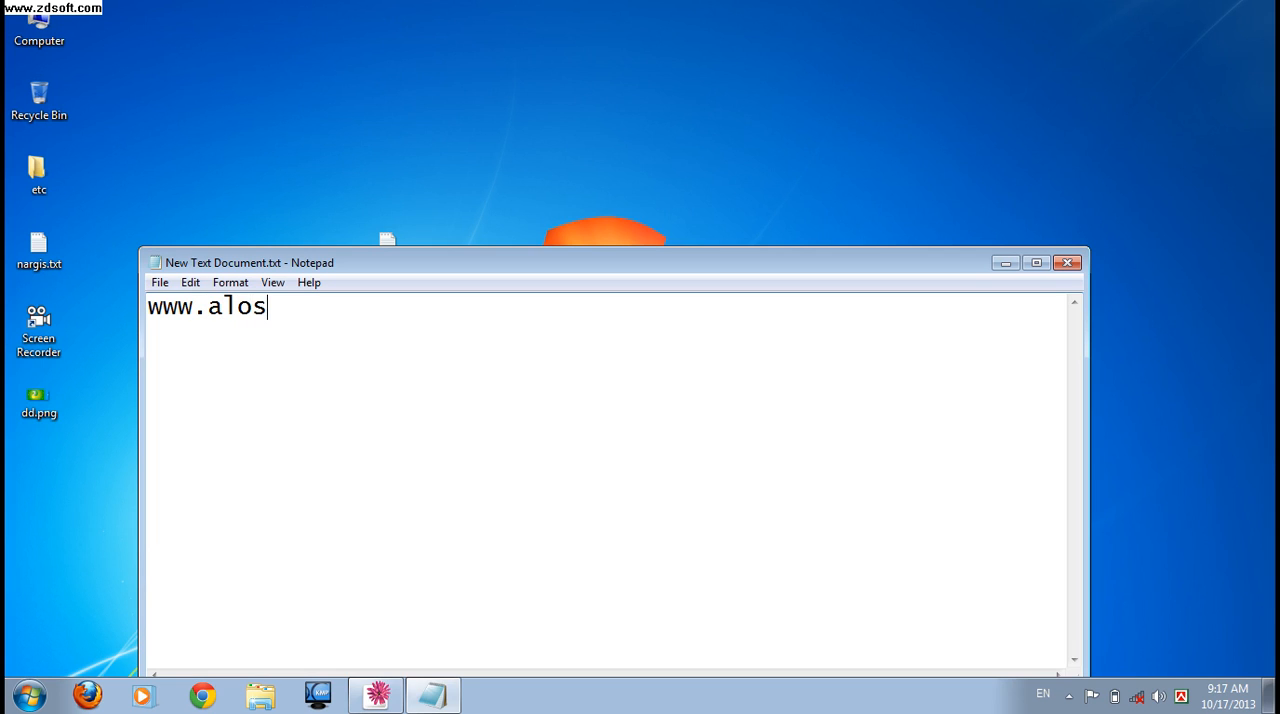
pyautogui.write('ona.com')
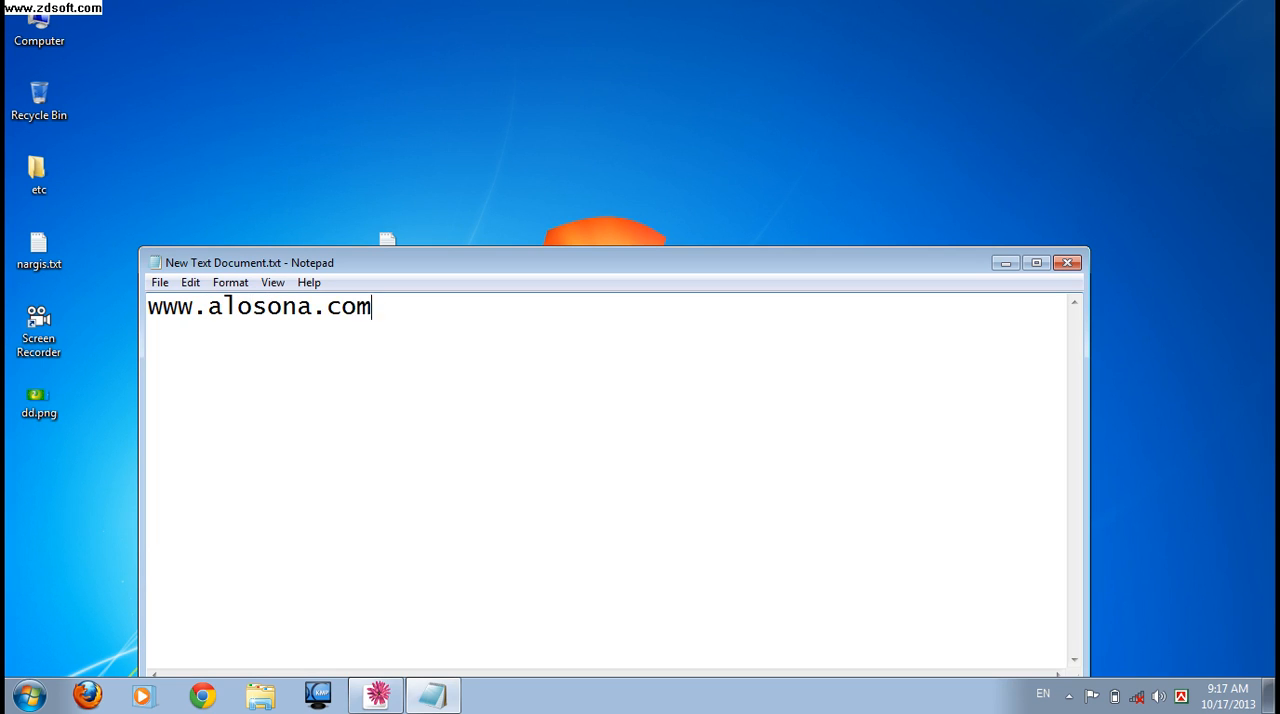
pyautogui.press('Return')
pyautogui.write('Thanks ')
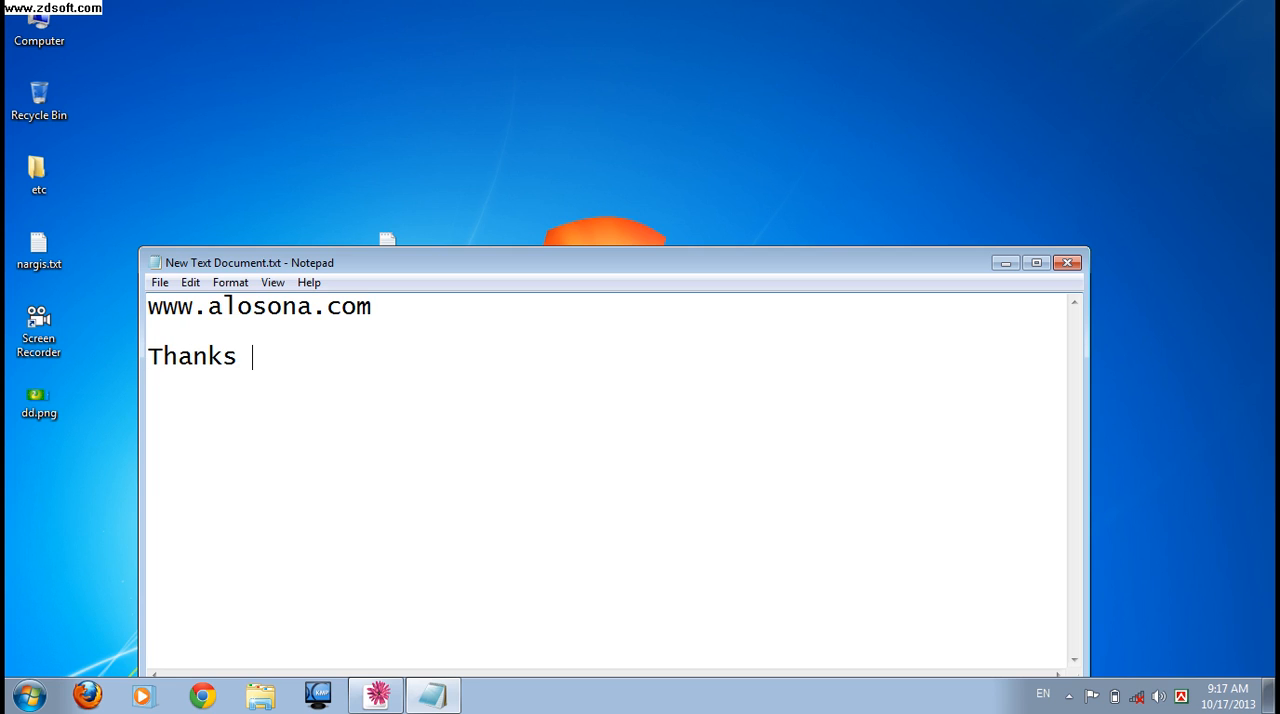
pyautogui.write('all')
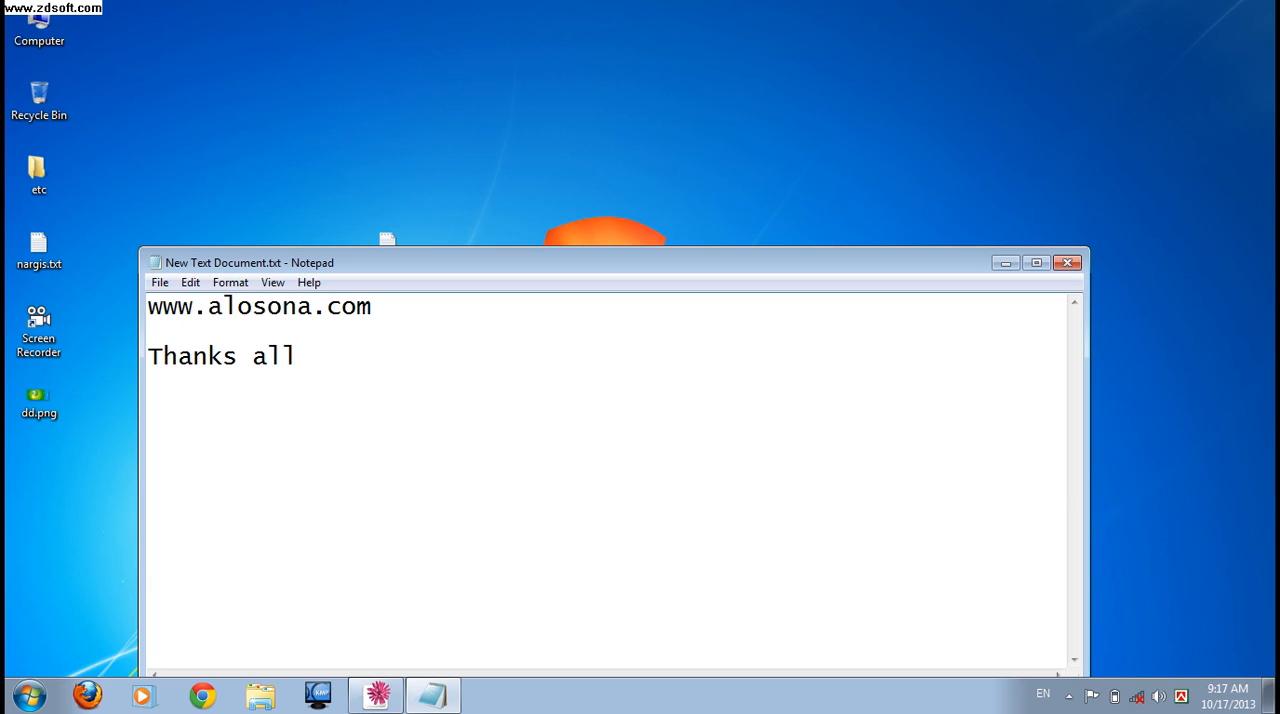